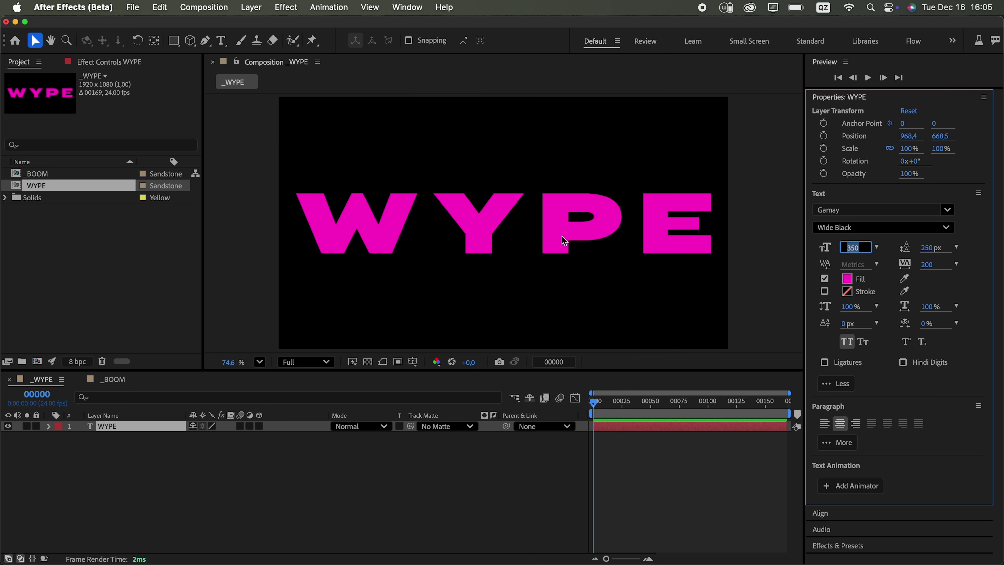
Step: Create shape outlines from the WYPE text layer and duplicate the resulting outlines layer three times
mouse_move(560, 238)
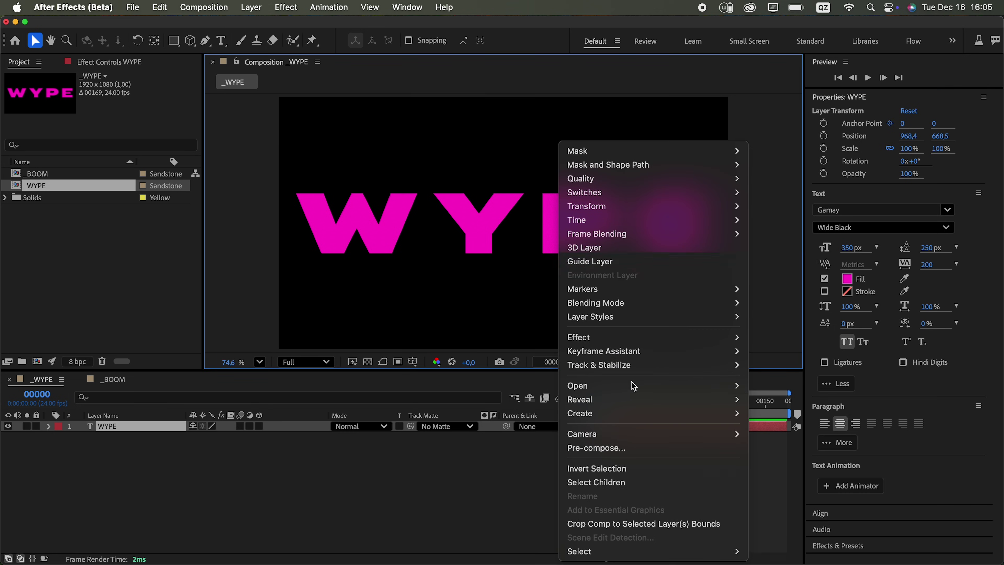
mouse_move(572, 414)
left_click(845, 429)
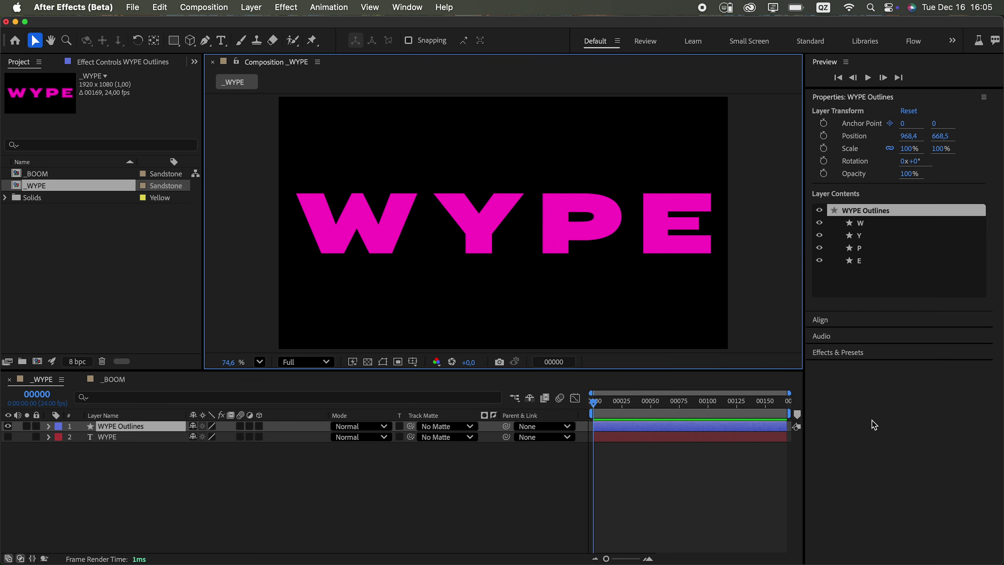
key("super+d")
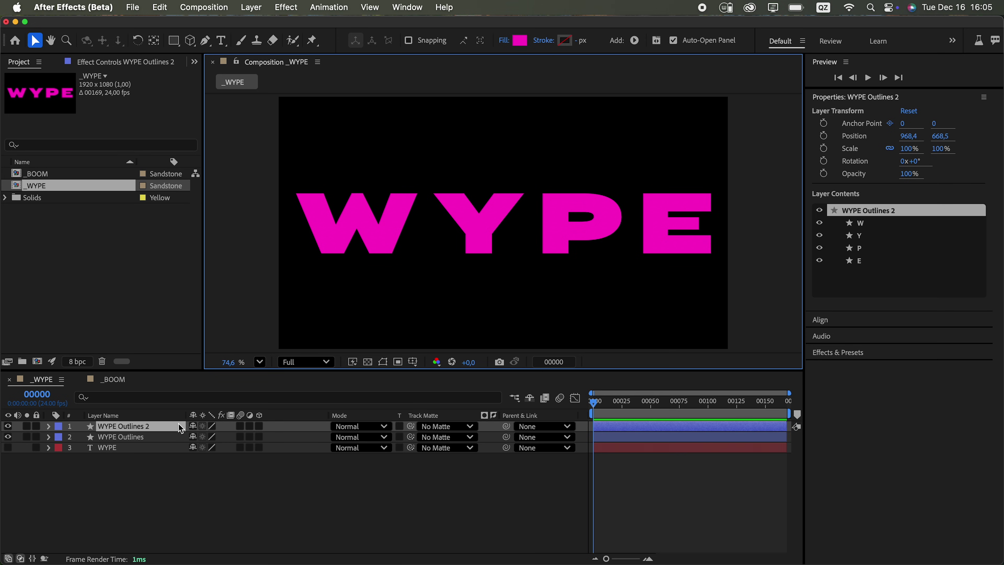
key("super+d")
key("super+d")
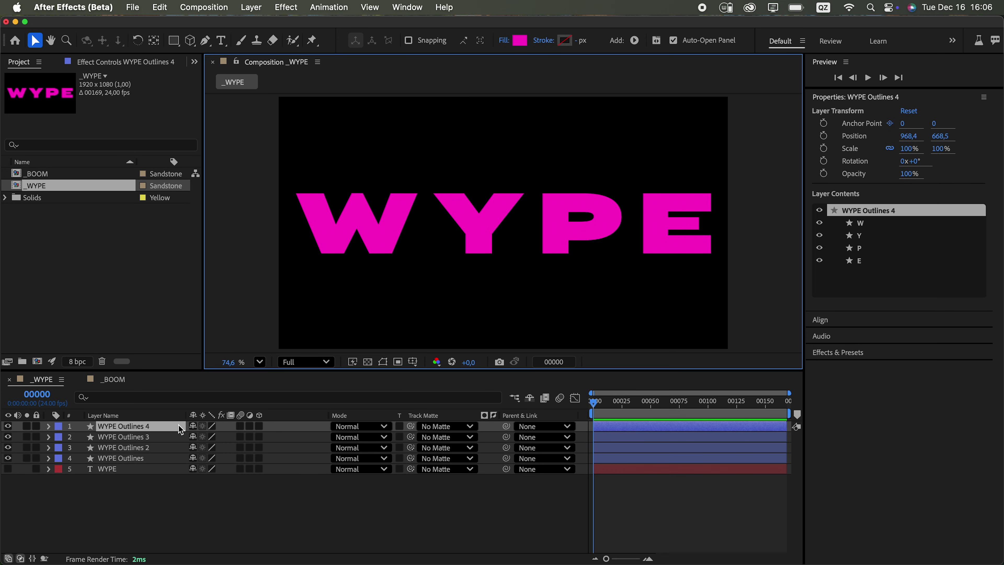
Step: Solo the original WYPE Outlines layer and hide its W, Y and P groups so only E is shown
left_click(27, 458)
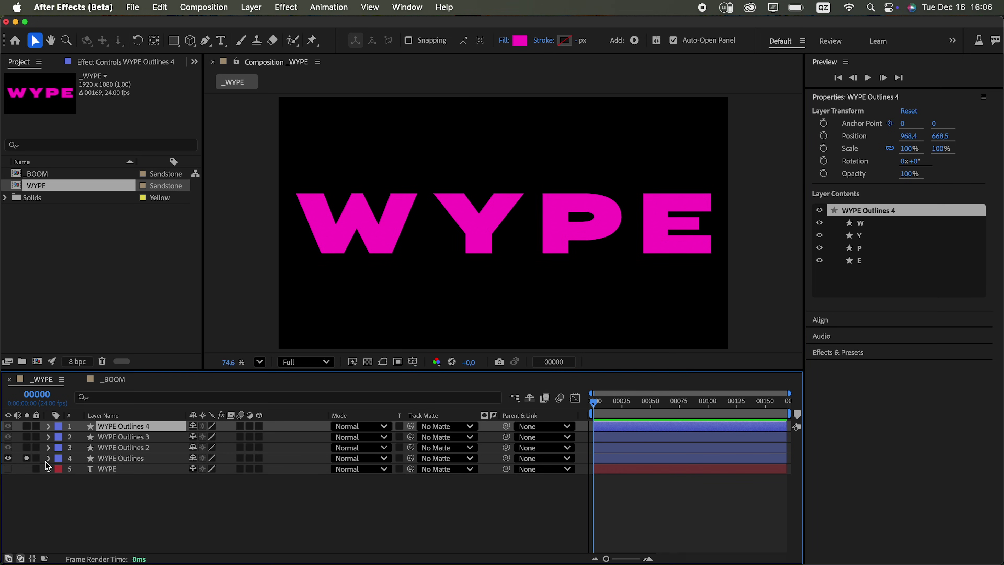
left_click(49, 459)
left_click(60, 468)
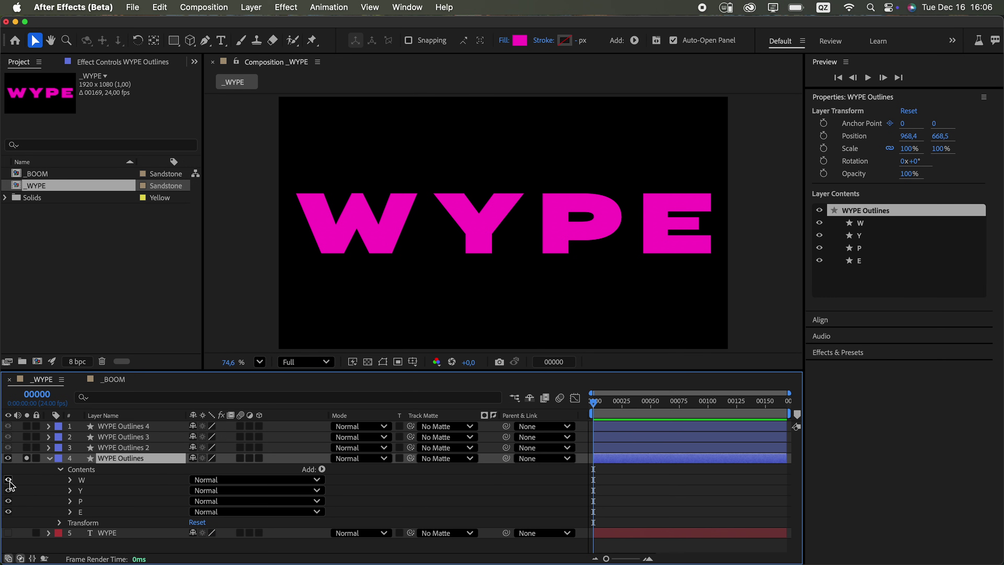
left_click_drag(8, 498, 9, 501)
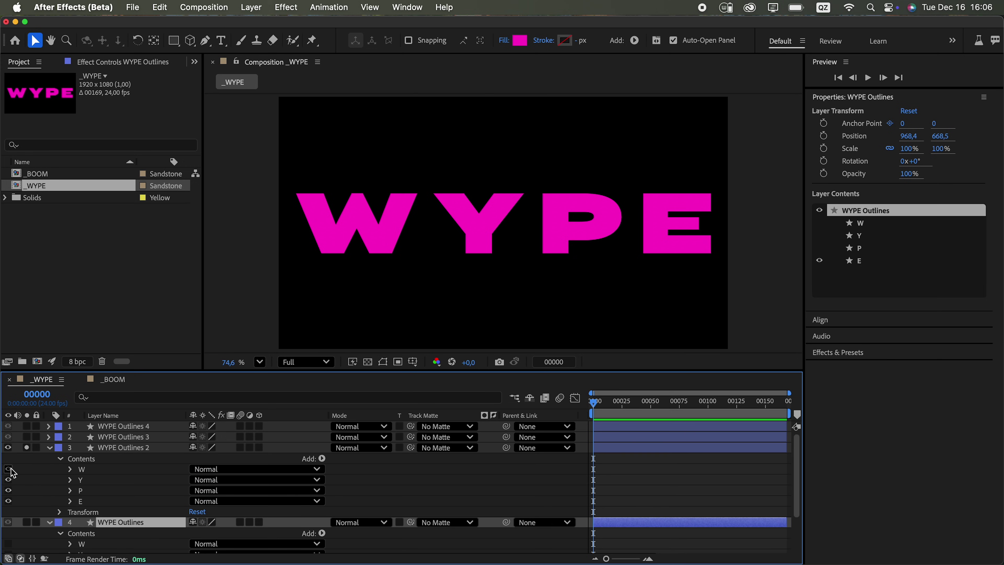
Step: Isolate one letter per duplicate: P in WYPE Outlines 2, Y in WYPE Outlines 3 and W in WYPE Outlines 4
left_click_drag(8, 469, 9, 480)
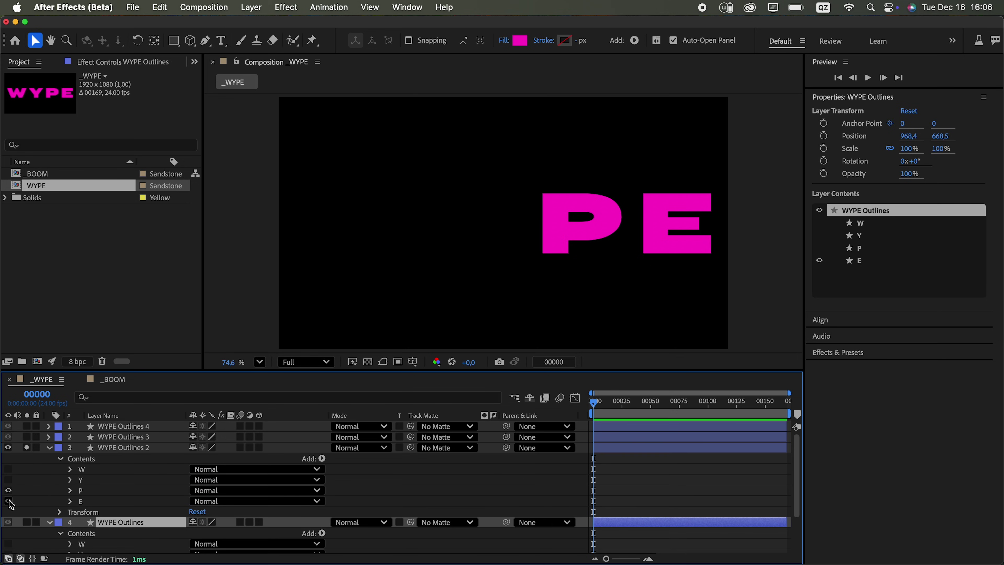
left_click(9, 500)
left_click(9, 459)
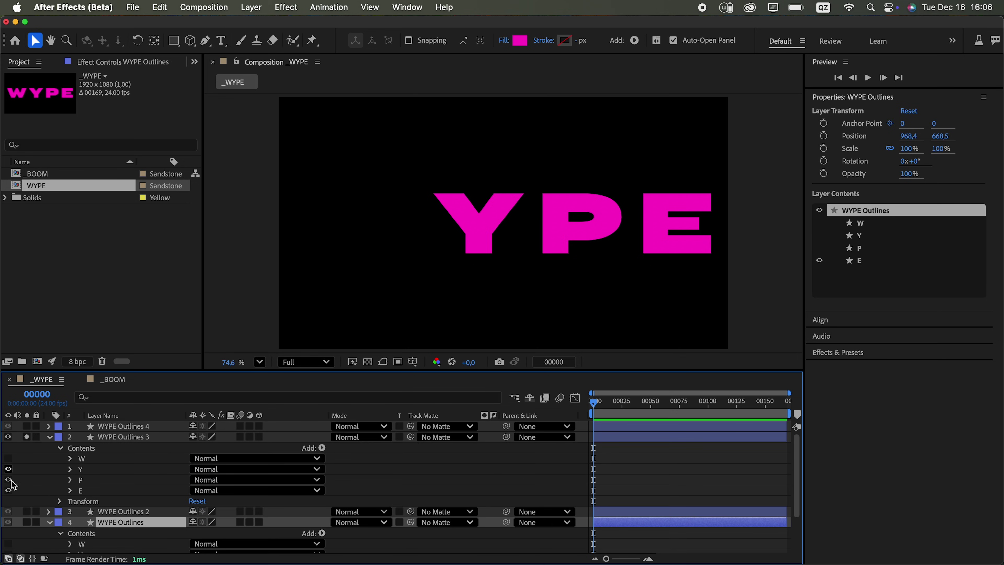
left_click_drag(10, 480, 10, 490)
left_click_drag(8, 458, 9, 480)
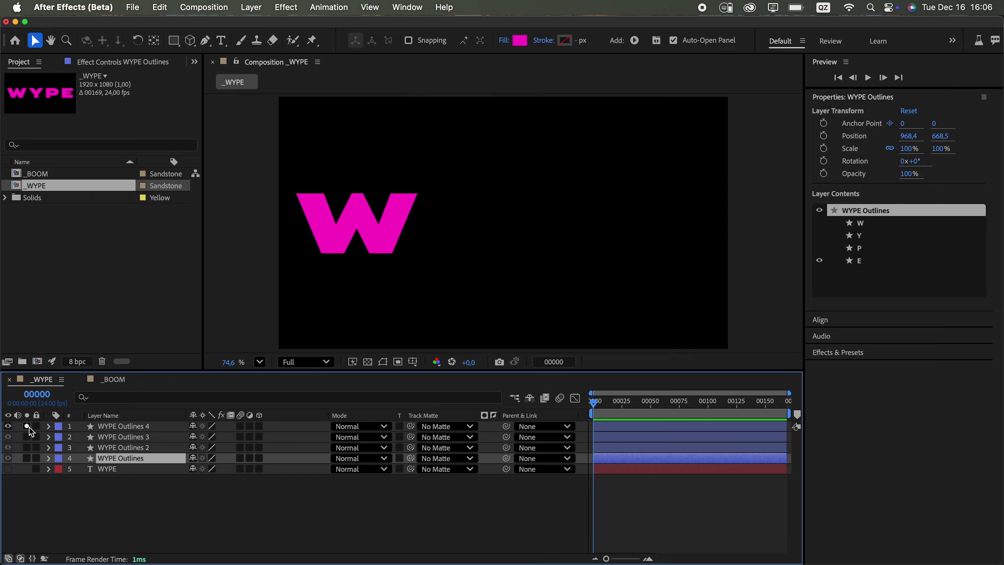
Step: Check each outlines layer's letter by soloing the layers one after another, leaving all solos off
left_click(27, 426)
left_click(27, 437)
left_click(26, 437)
left_click(27, 447)
left_click(27, 448)
left_click(26, 457)
left_click(26, 458)
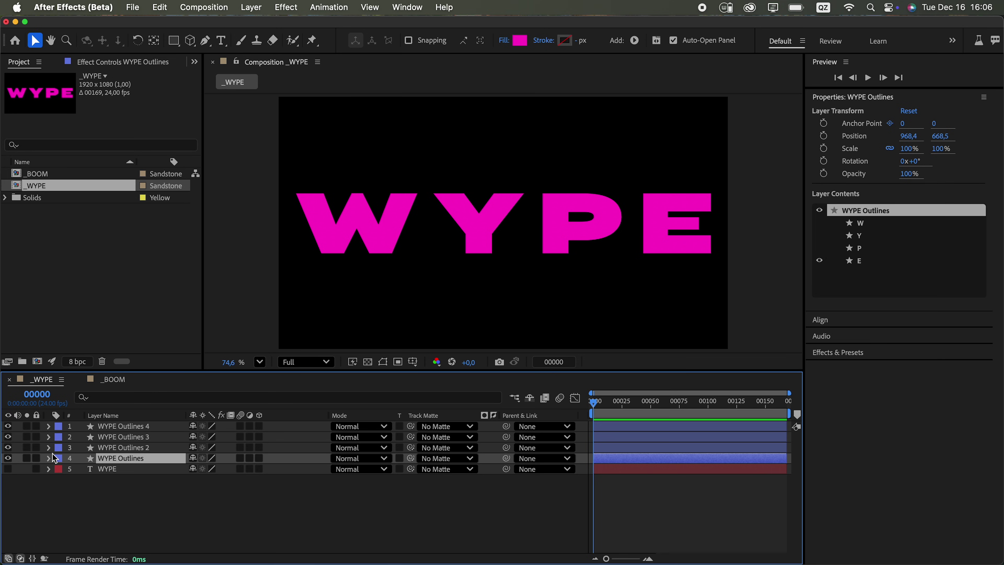
Step: Select the W outlines layer and turn on mask and shape path visibility in the composition view
left_click(152, 427)
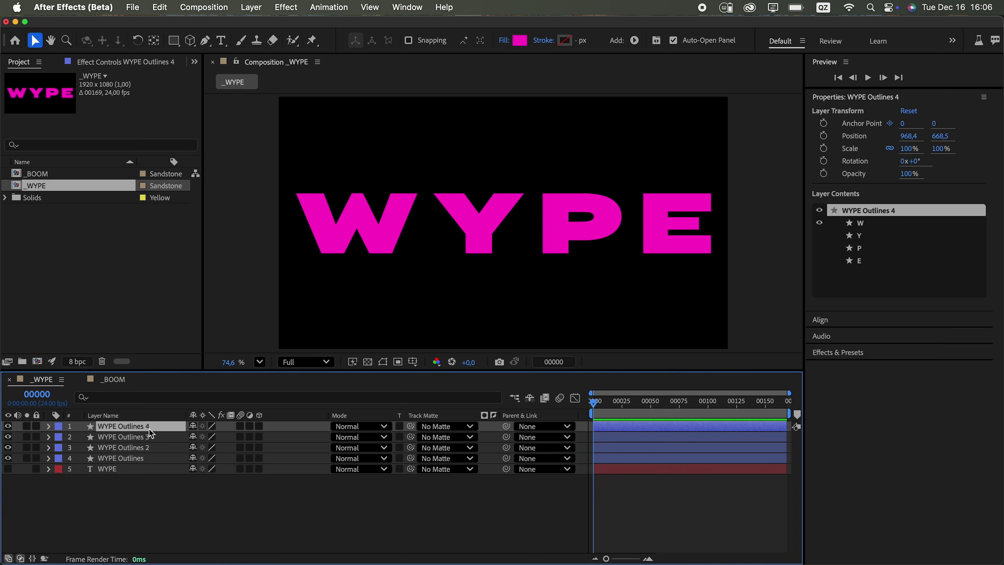
left_click(382, 362)
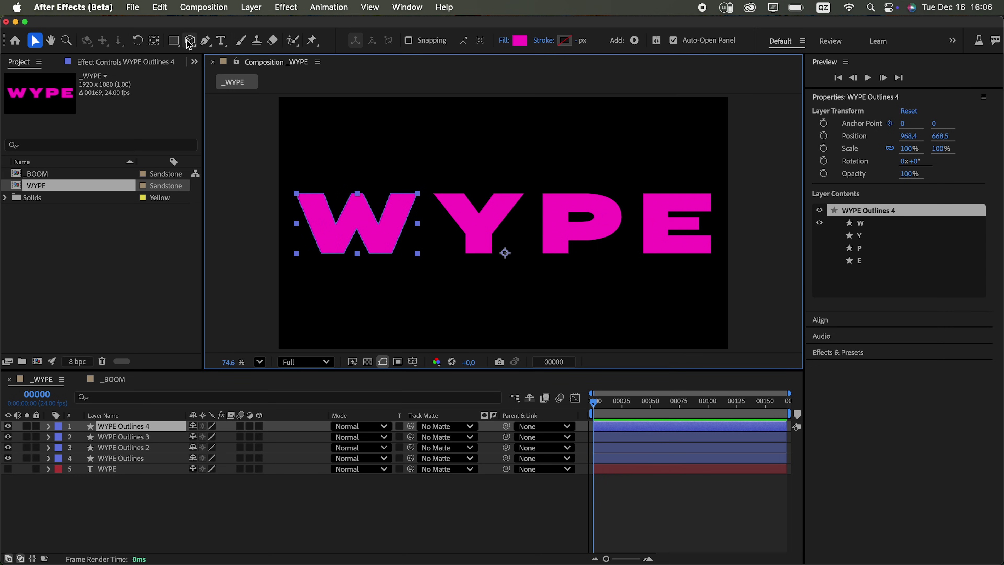
Step: Try moving the W layer's anchor point to the letter's centre with the Pan Behind tool, then undo the move
left_click(154, 42)
left_click_drag(507, 255, 360, 223)
key("super+z")
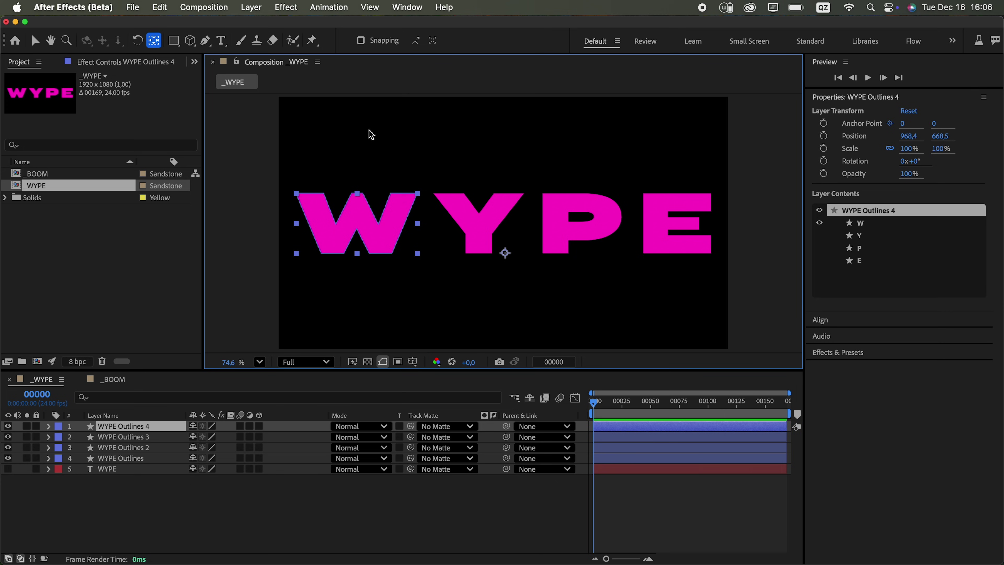
Step: Try positioning W's anchor point with ruler guides crossing at the letter's centre, then undo the move and clear the guides
key("super+r")
left_click_drag(376, 98, 387, 228)
left_click_drag(208, 253, 376, 257)
left_click_drag(509, 254, 377, 232)
key("super+z")
key("super+r")
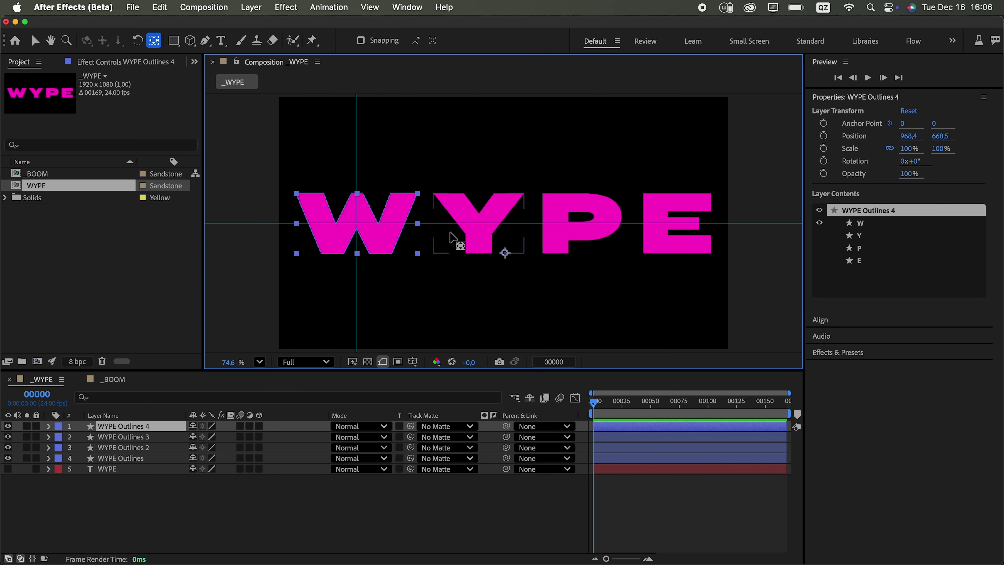
left_click(370, 7)
left_click(423, 214)
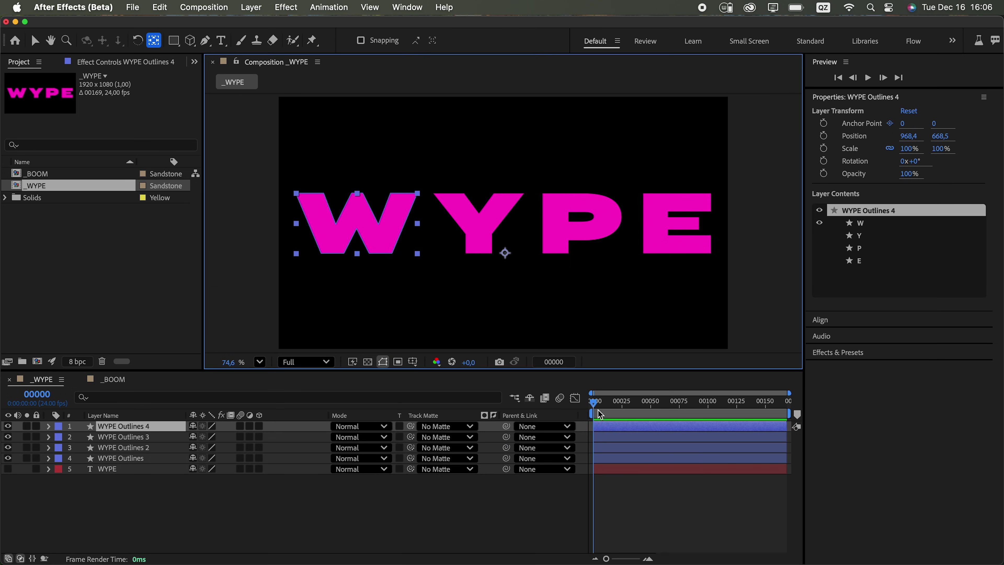
Step: Center the anchor point in the layer content for all four WYPE outlines layers
left_click(156, 458, "shift")
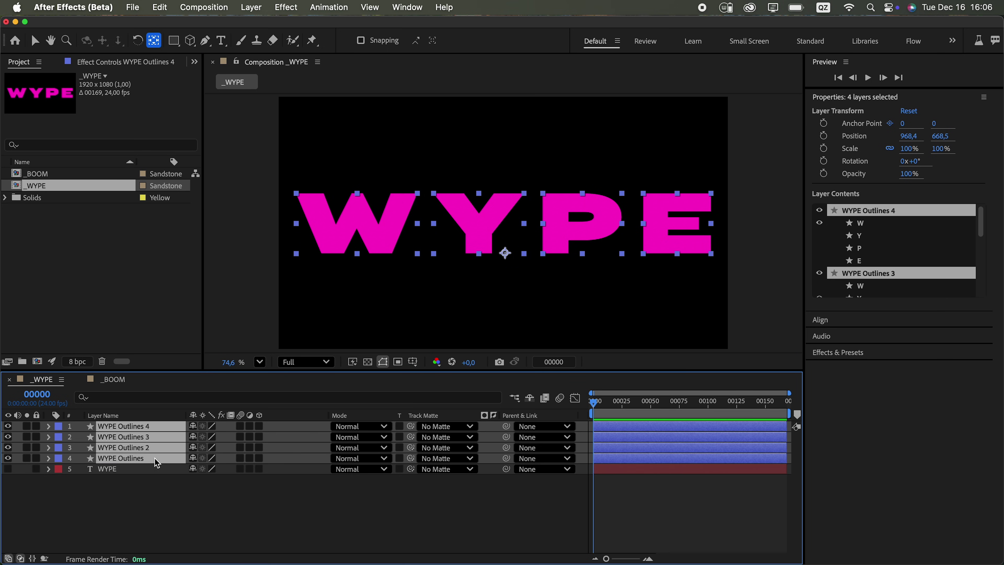
right_click(479, 223)
mouse_move(521, 212)
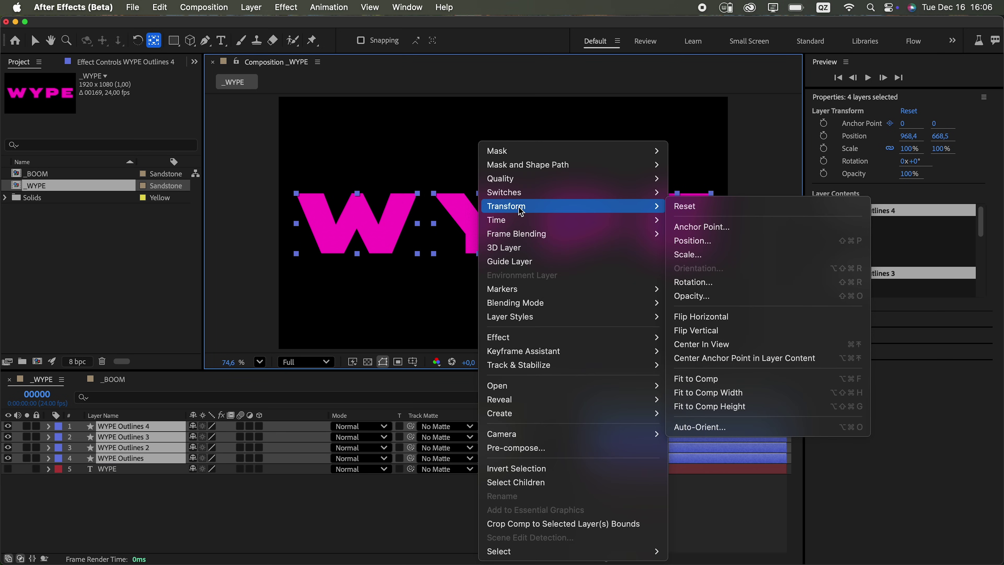
left_click(795, 363)
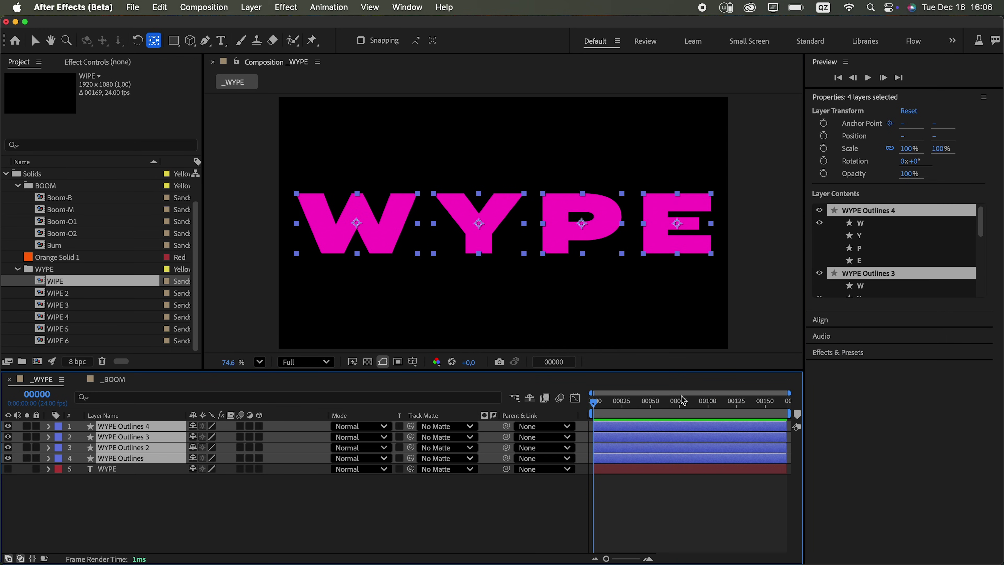
Step: Keyframe Scale on all four outlines layers, with 170% at frame 0 and 100% at frame 50
key("s")
left_click(650, 407)
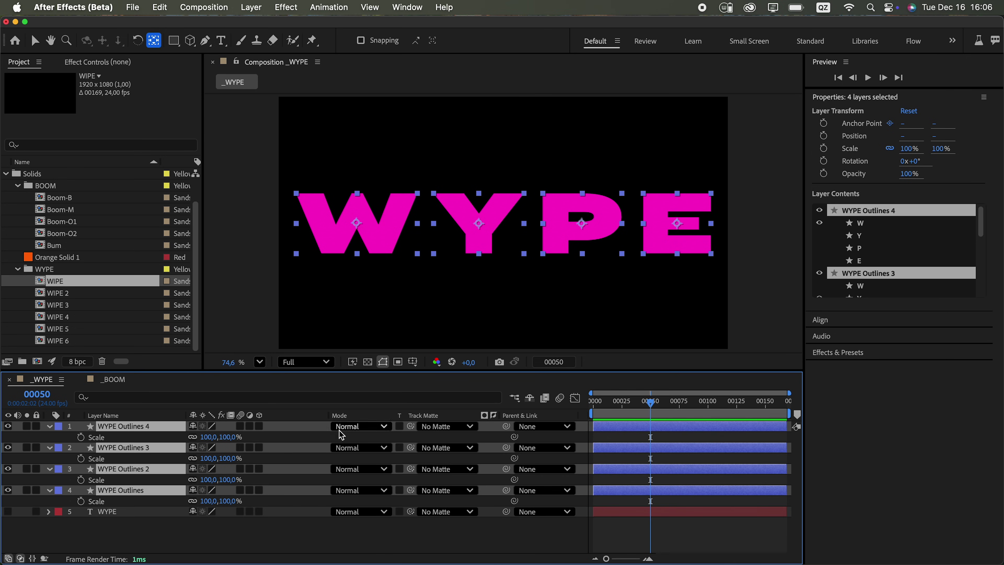
left_click(81, 437)
key("Home")
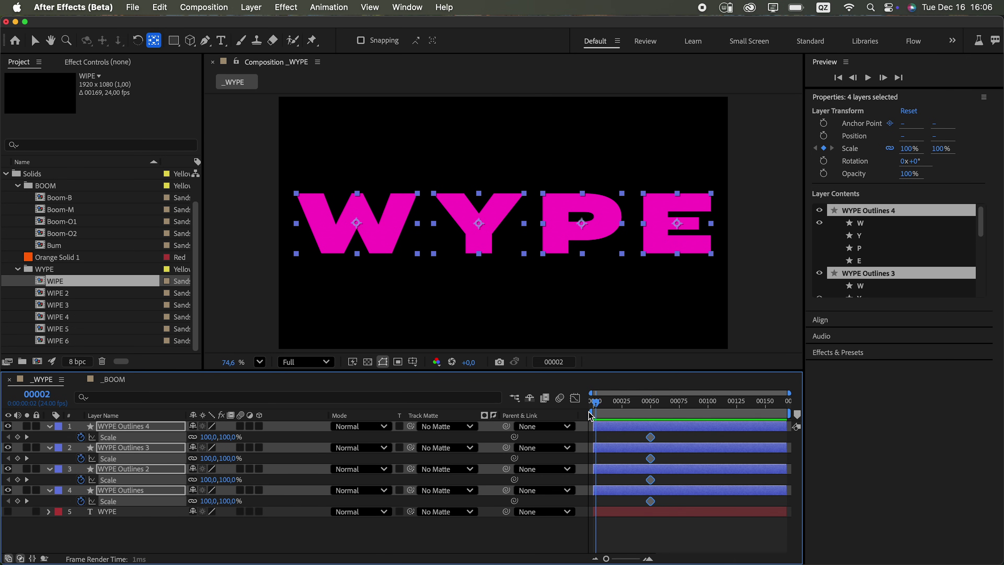
left_click_drag(231, 439, 260, 439)
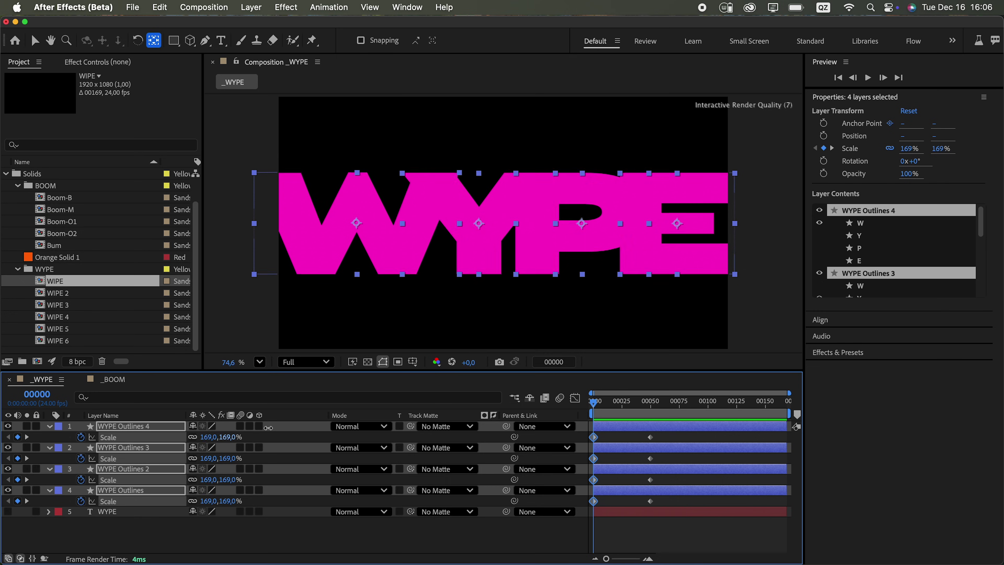
Step: Open the Flow extension, apply the 0.14, 1.00, 0.34, 1.00 curve to the Scale keyframes and preview the animation
left_click(407, 7)
mouse_move(435, 81)
left_click(606, 82)
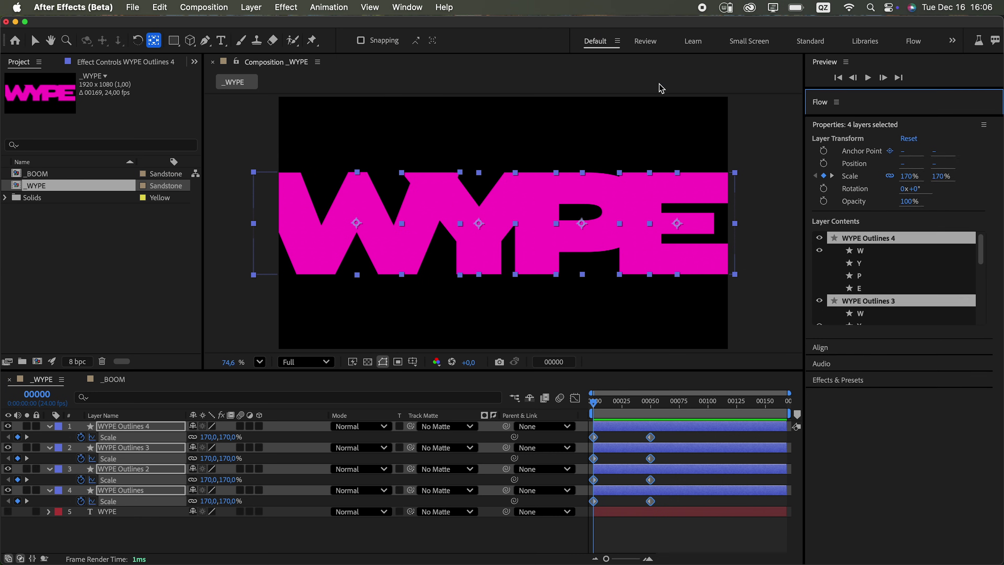
left_click(956, 222)
key("space")
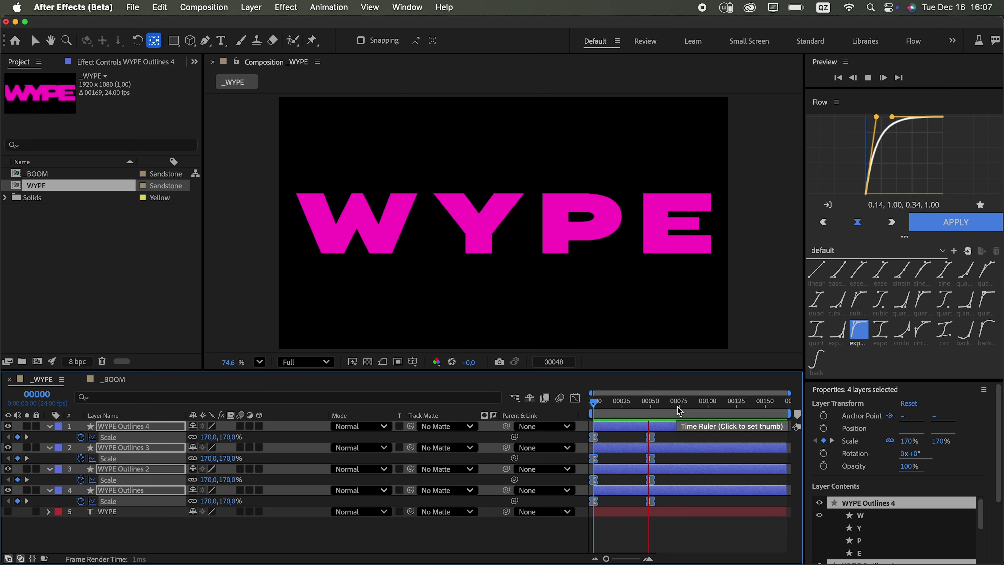
Step: Inspect the keyframe velocity of the W layer's Scale keyframe at frame 50
left_click(650, 437)
right_click(651, 437)
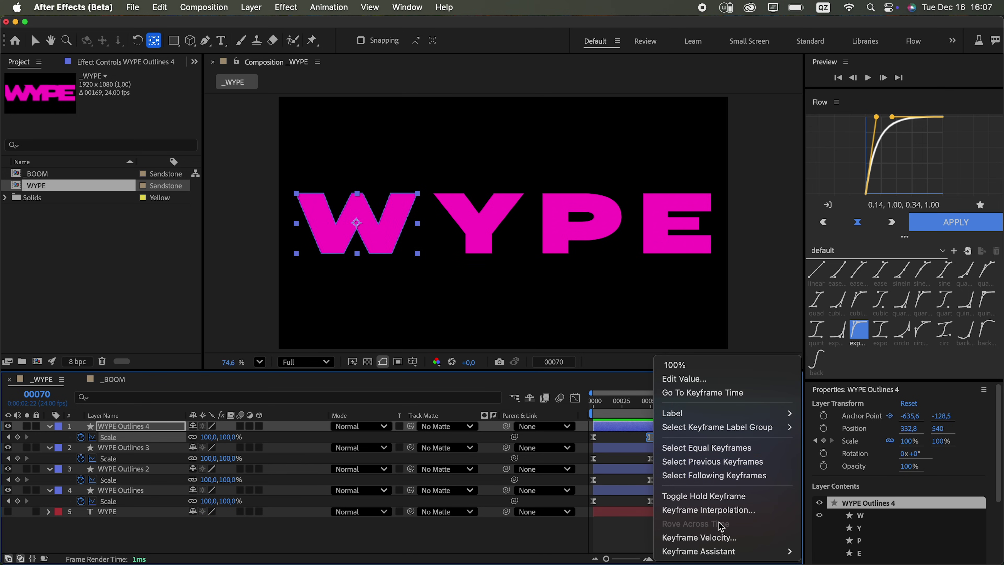
left_click(698, 537)
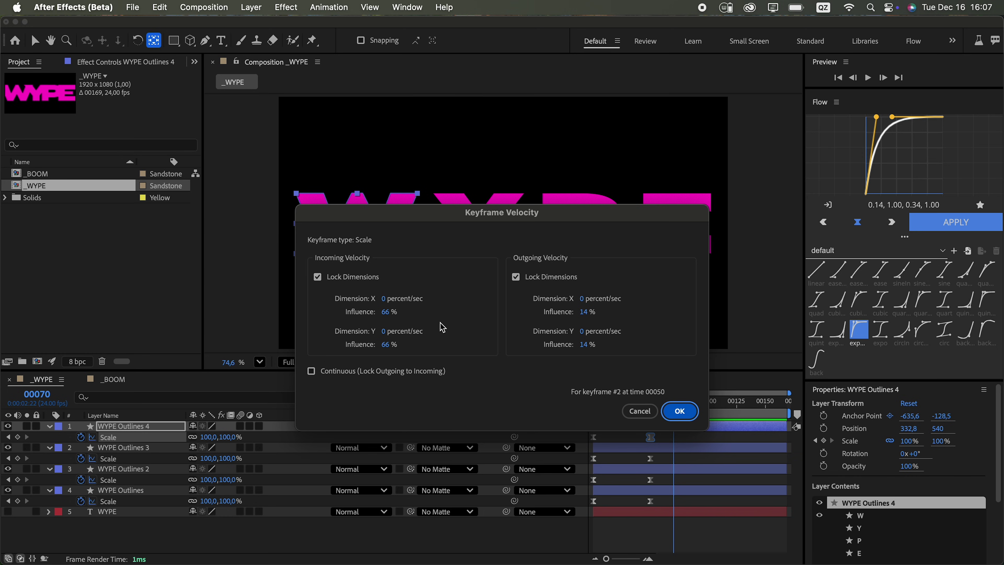
left_click(680, 411)
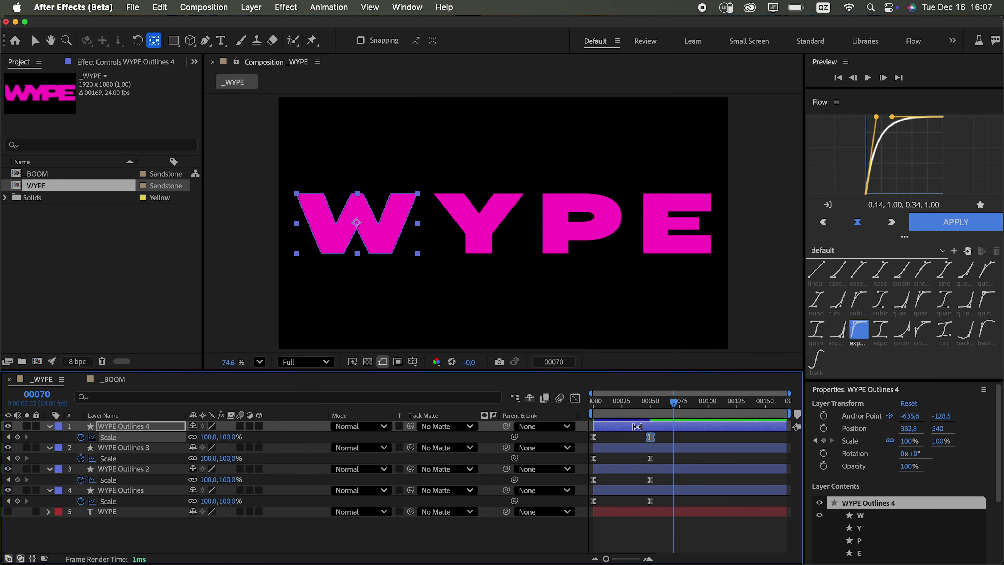
Step: Inspect the keyframe velocity of the W layer's first Scale keyframe and preview the animation from the start
right_click(594, 437)
left_click(666, 538)
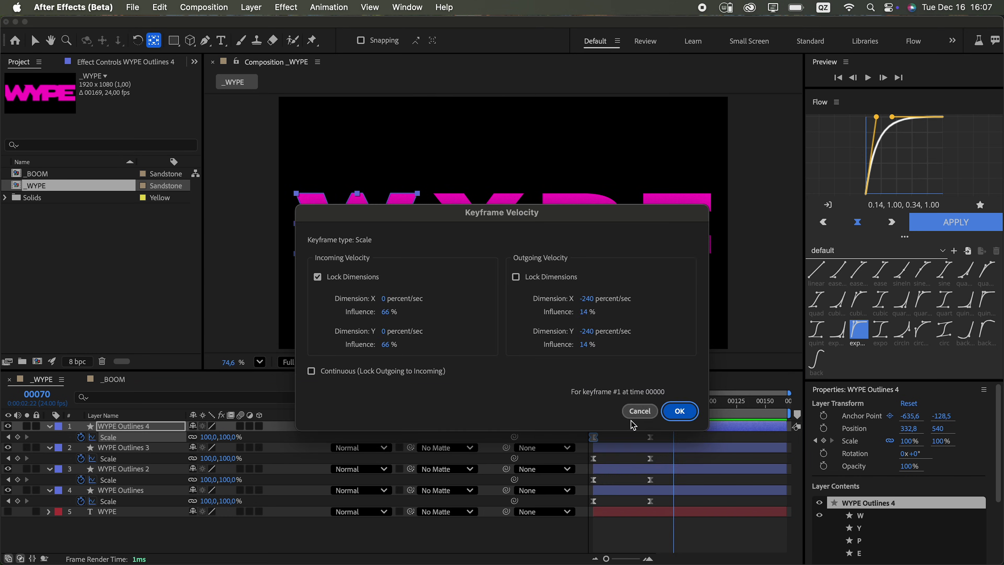
left_click(690, 412)
left_click_drag(638, 404, 590, 404)
key("space")
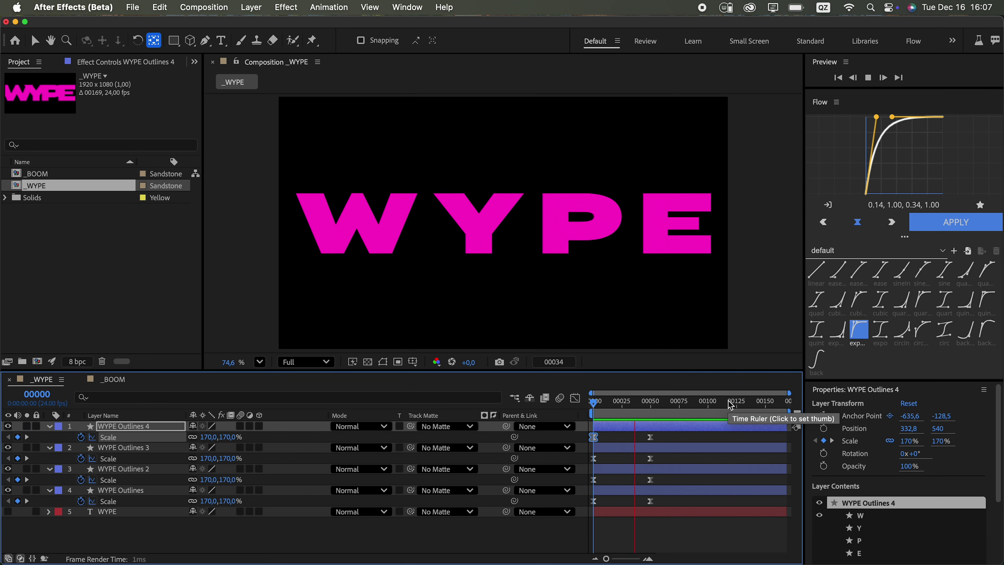
Step: Search the effects for "inear" and apply the Linear Wipe transition to the W outlines layer
left_click(671, 411)
left_click_drag(668, 406, 671, 407)
key("super+5")
type("inear")
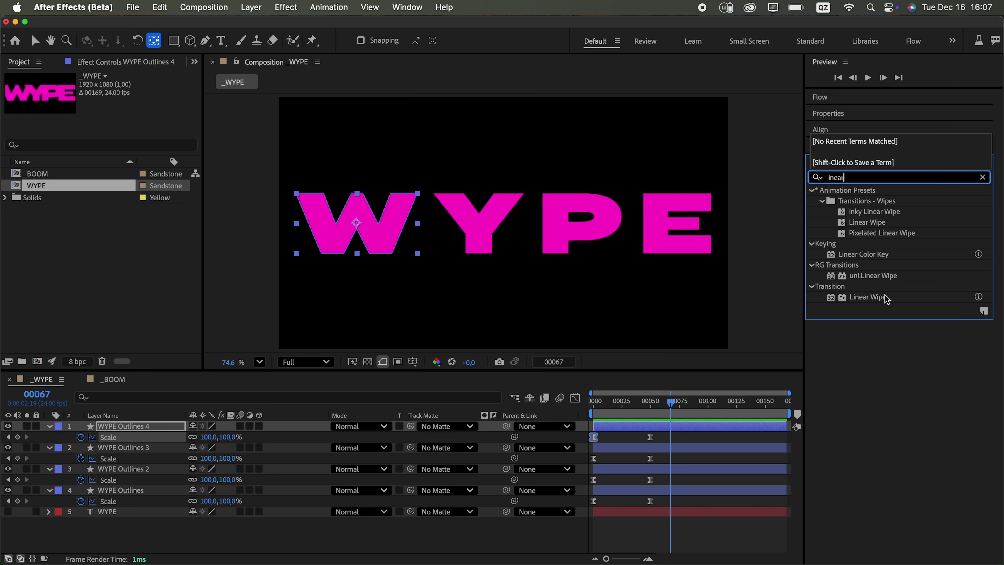
left_click_drag(882, 297, 884, 294)
Step: Keyframe W's Linear Wipe Transition Completion, with 0% at frame 50 and 99% at frame 0
left_click_drag(656, 404, 651, 428)
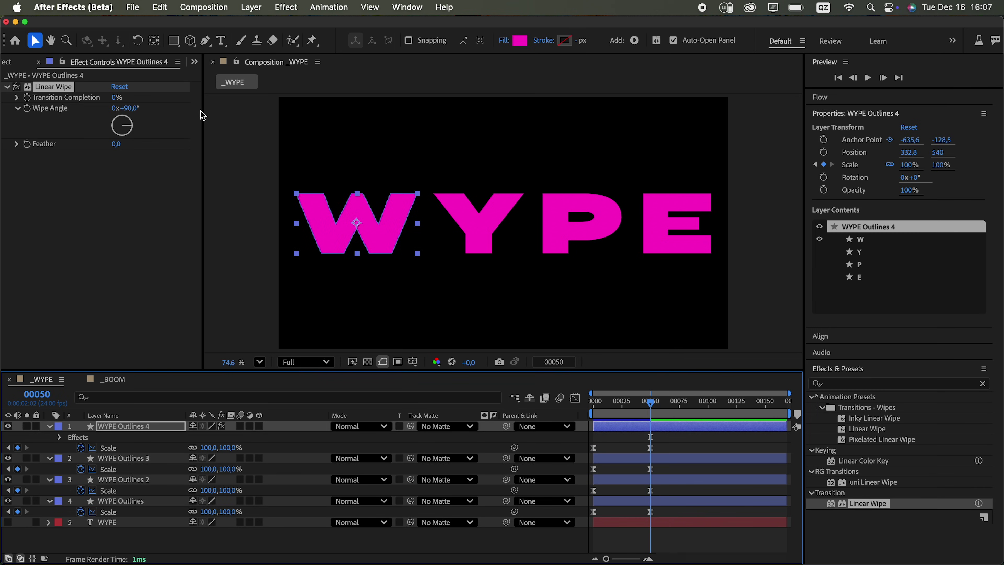
left_click(27, 97)
key("Home")
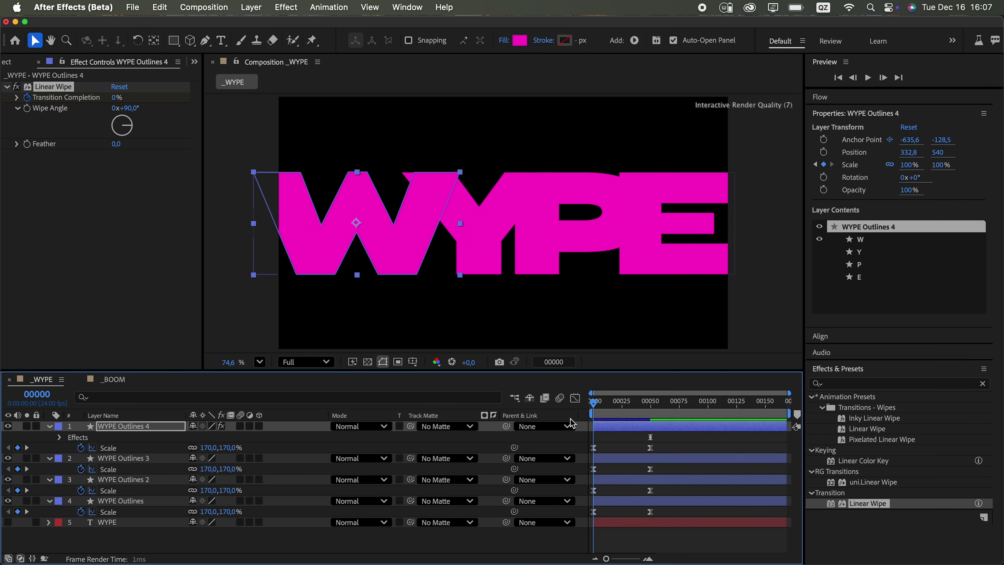
left_click_drag(116, 97, 190, 107)
Step: Apply the 0.14, 1.00, 0.34, 1.00 Flow curve to both of W's Transition Completion keyframes
key("u")
left_click_drag(676, 442, 589, 450)
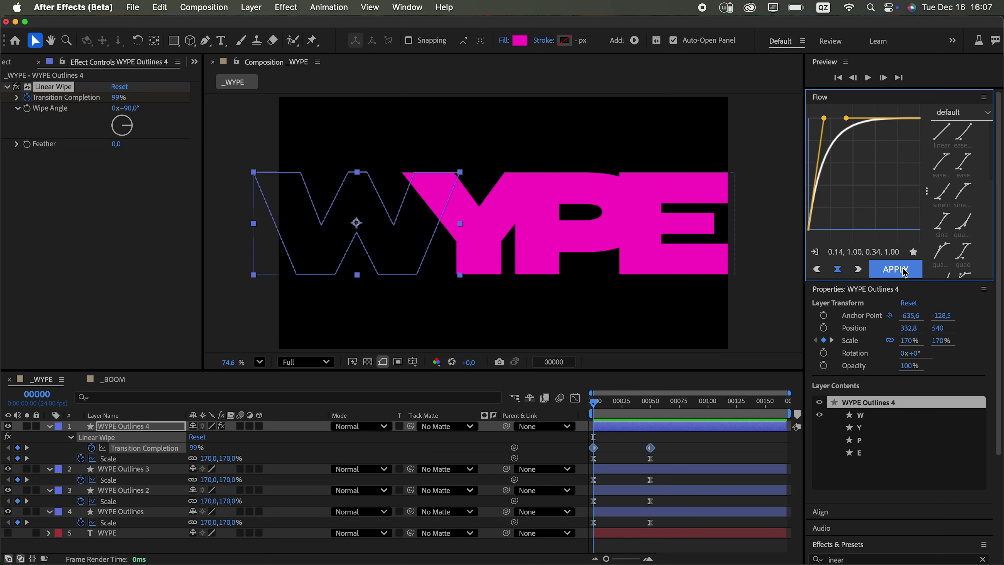
left_click(904, 272)
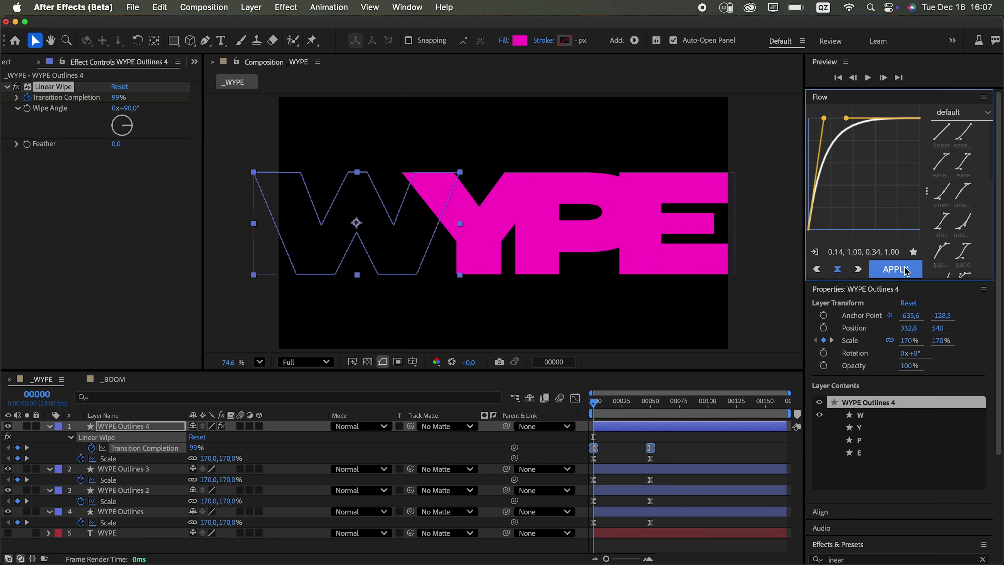
Step: Copy the W layer's keyframed Linear Wipe effect onto the Y, P and E outlines layers
left_click(114, 442)
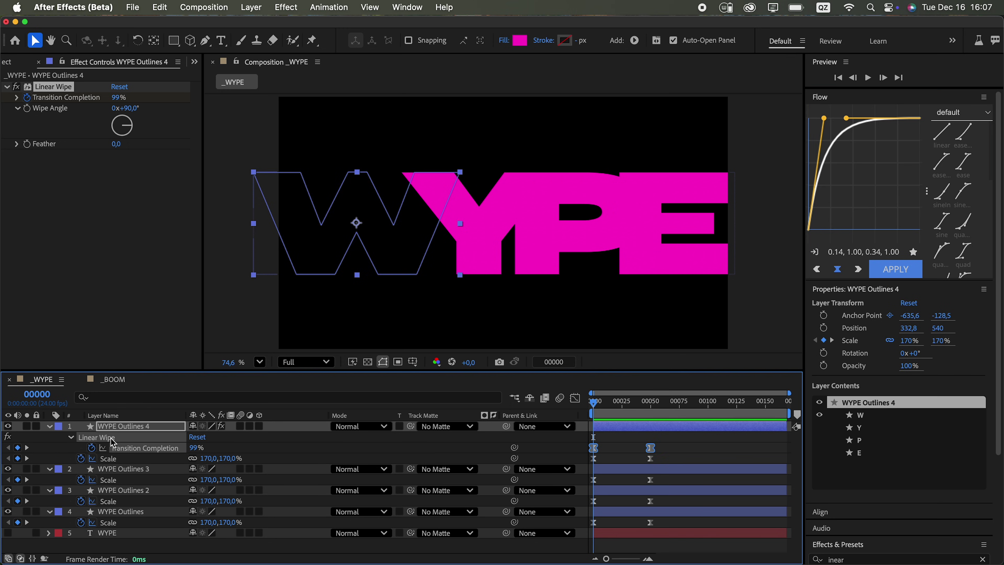
left_click(127, 469)
key("super+v")
left_click(136, 500)
key("super+v")
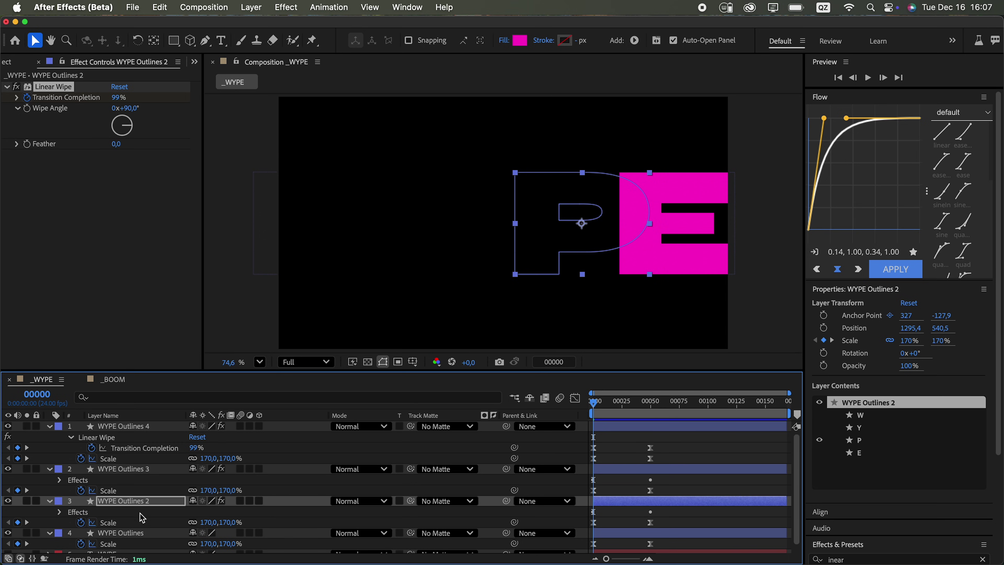
left_click(136, 533)
key("super+v")
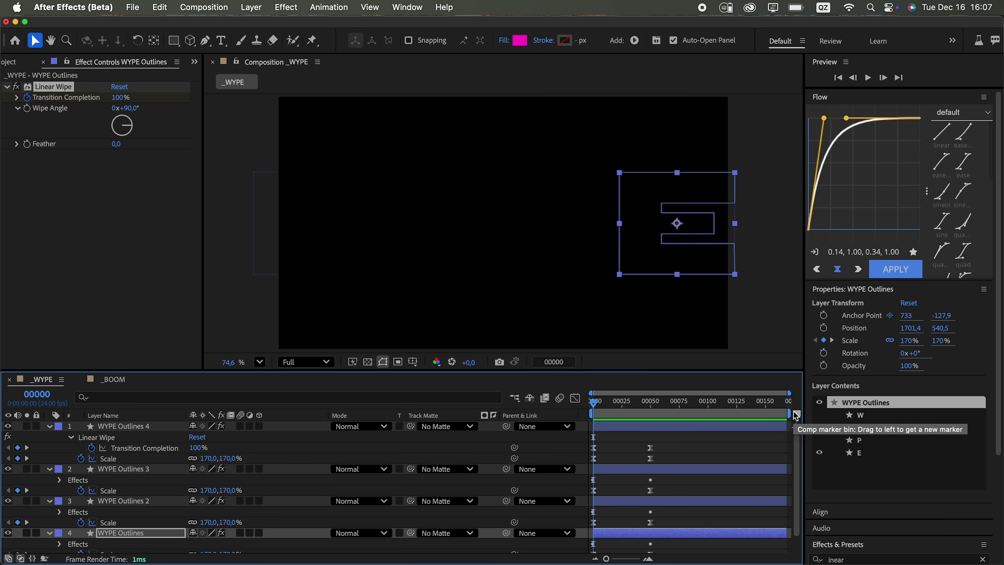
Step: Shorten the work area to end at about frame 50 and preview the wipe animation from the start
left_click_drag(786, 403, 650, 434)
key("Home")
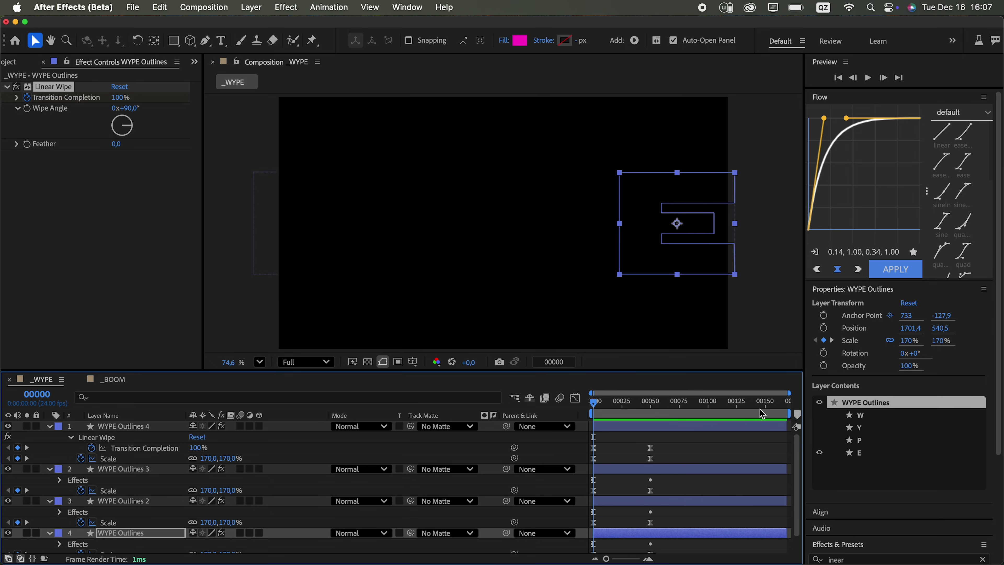
left_click_drag(787, 411, 663, 435)
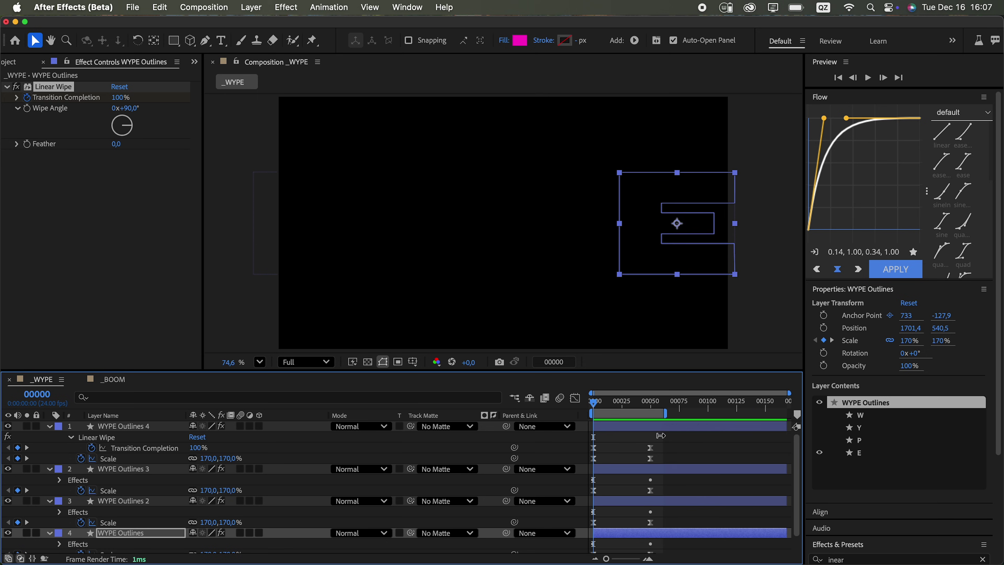
key("space")
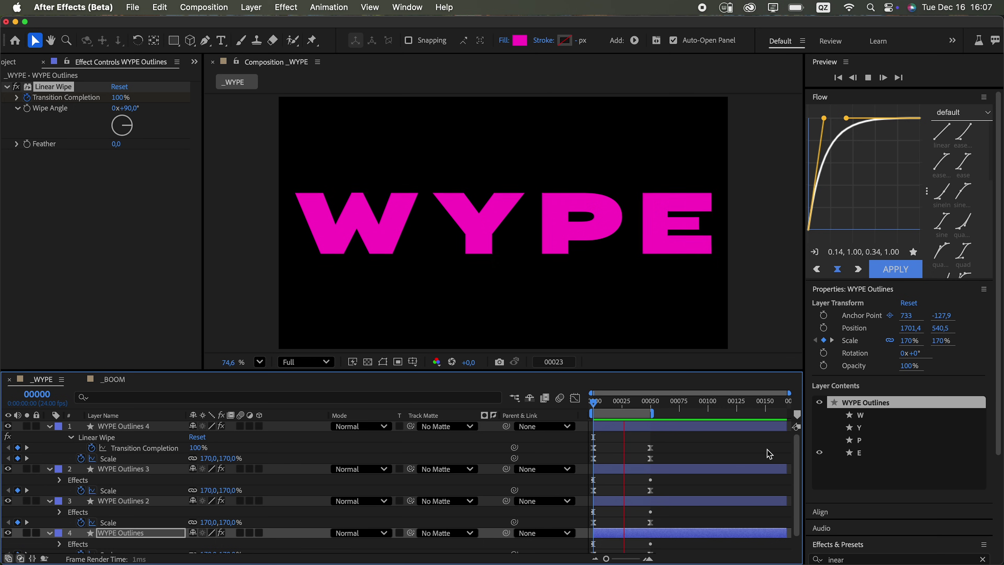
key("space")
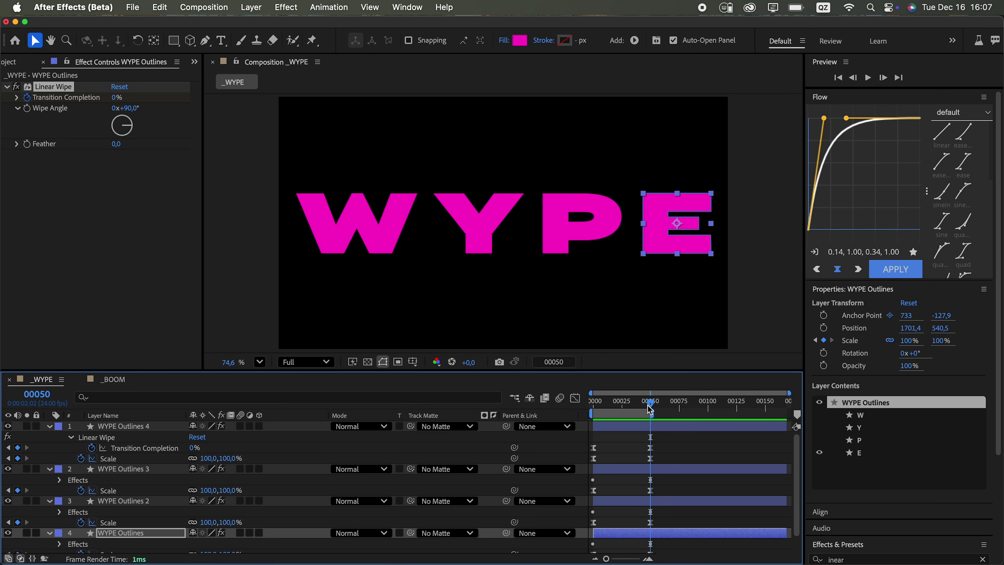
Step: Set starting Transition Completion to 44, 62 and 85% for W, Y, P, and ending values to 32, 57 and 79% for Y, P, E
mouse_move(194, 447)
left_mouse_down()
mouse_move(215, 446)
mouse_move(197, 446)
left_mouse_up()
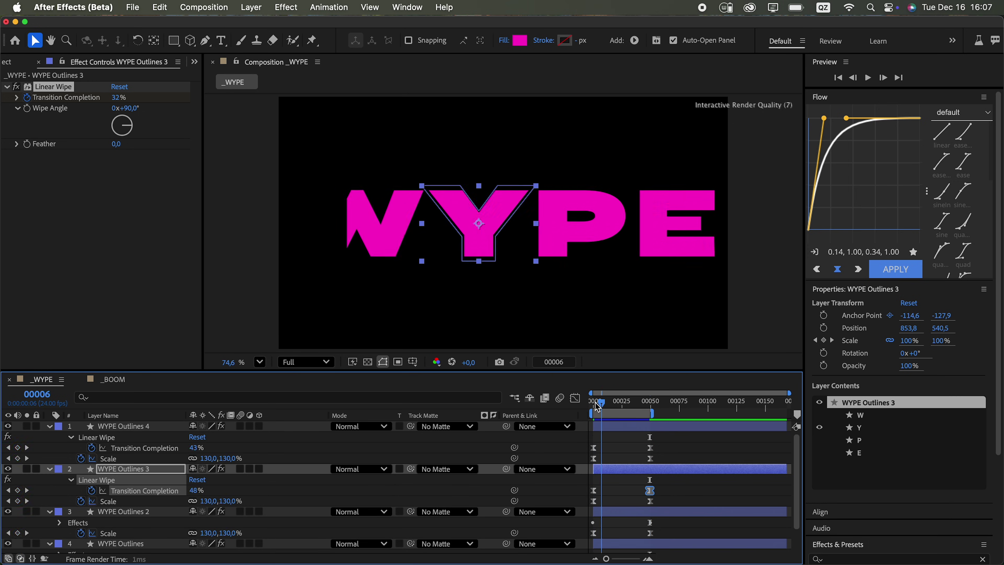
left_click_drag(595, 407, 580, 409)
mouse_move(195, 490)
left_mouse_down()
mouse_move(165, 495)
mouse_move(179, 496)
left_mouse_up()
left_click_drag(193, 533, 172, 533)
left_click_drag(238, 532, 246, 531)
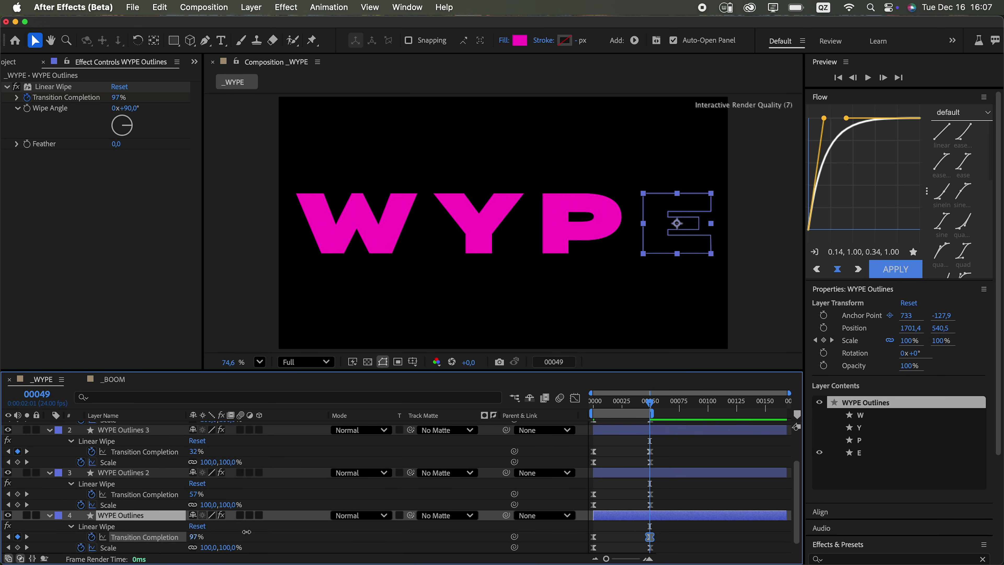
left_click_drag(246, 532, 239, 532)
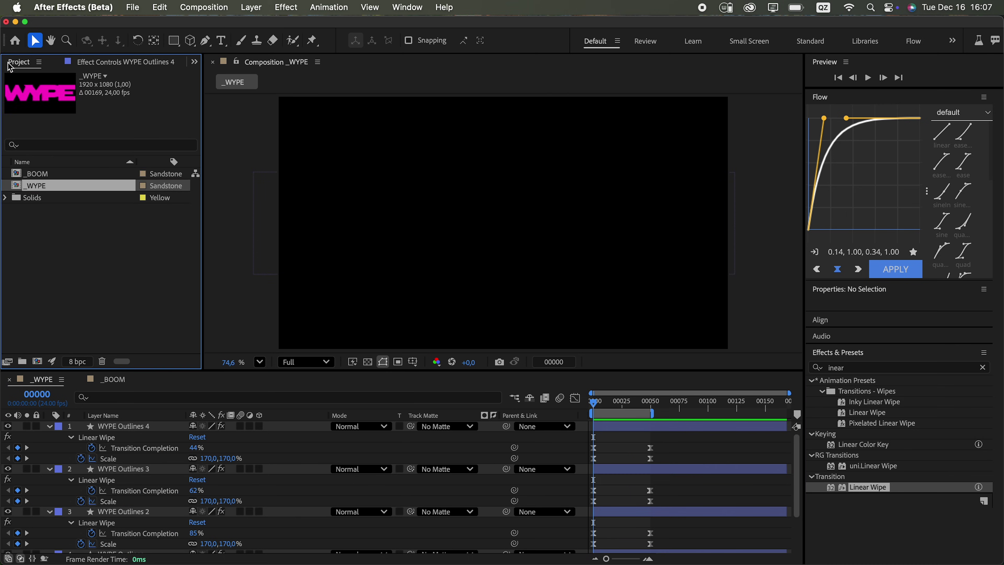
Step: Duplicate the _WYPE composition once per letter, naming the copies _WYPE-W, _WYPE-Y, _WYPE-P and _WYPE-E
key("Down")
key("Down")
key("Down")
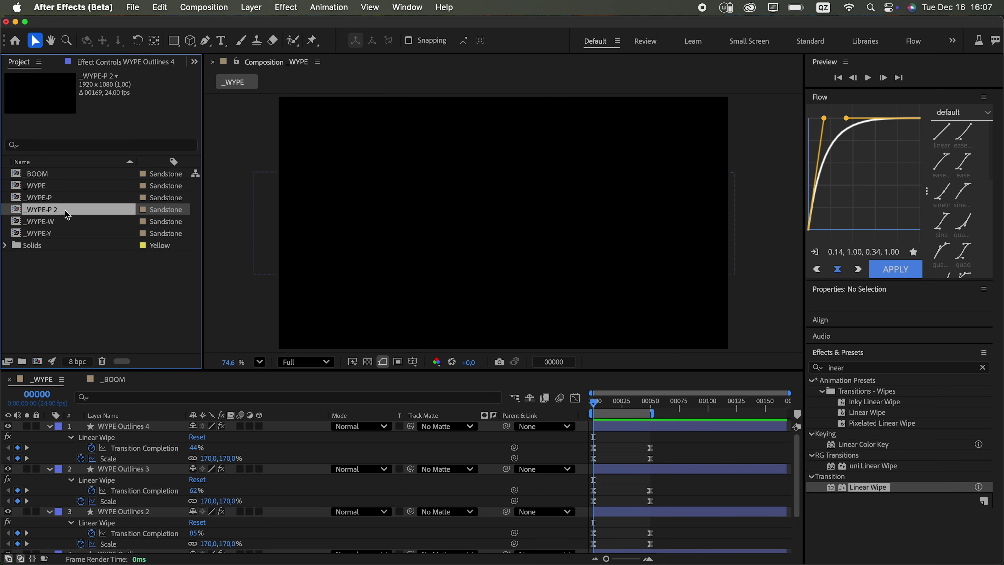
key("Return")
left_click_drag(68, 210, 55, 210)
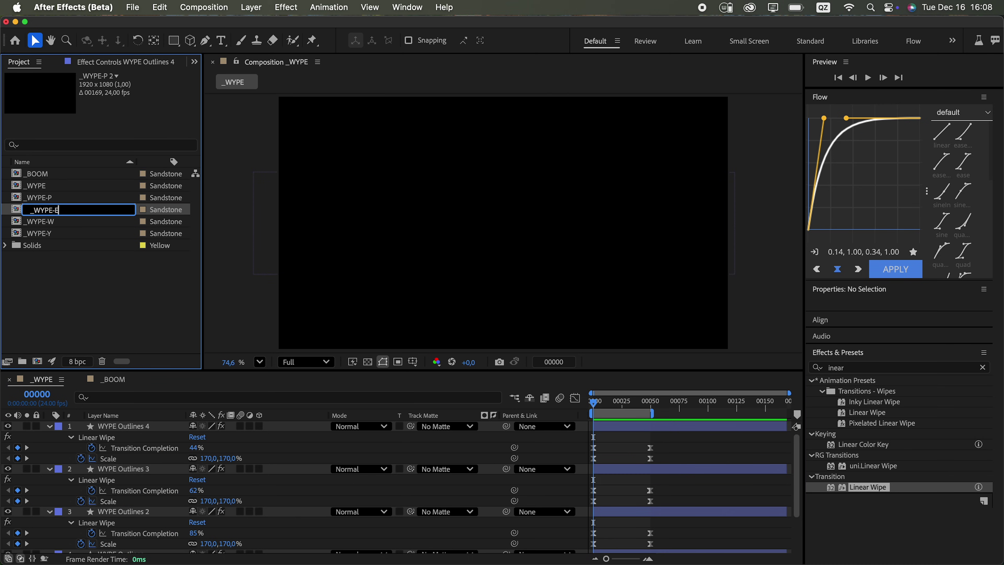
key("Return")
Step: In _WYPE-E and _WYPE-P, solo the matching letter outlines and delete their Linear Wipe effect and Scale keyframes
double_click(69, 197)
left_click(26, 458)
left_click(48, 458)
left_click(60, 479)
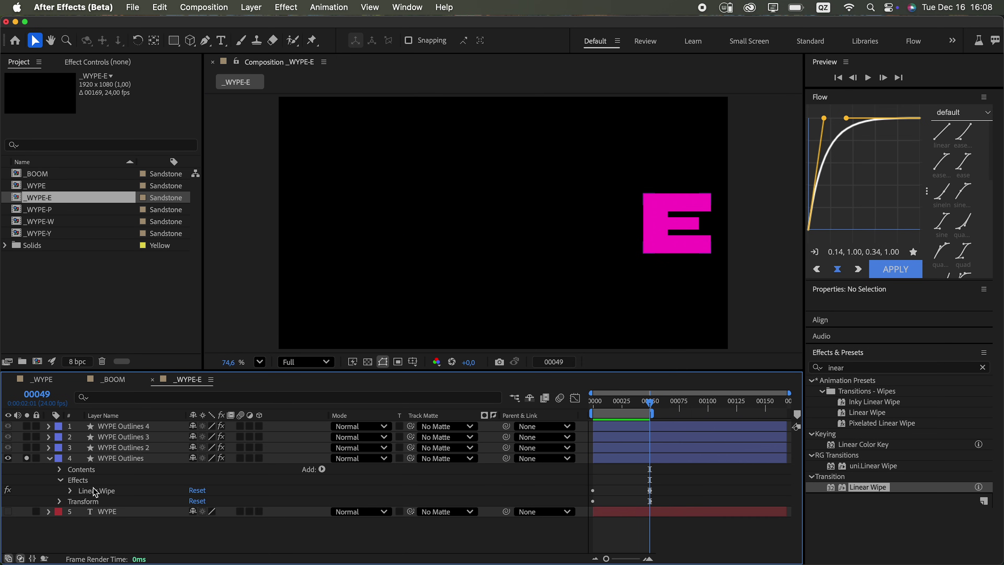
left_click(87, 491)
key("Delete")
key("s")
left_click_drag(671, 472, 572, 481)
key("Delete")
left_click_drag(678, 461, 589, 471)
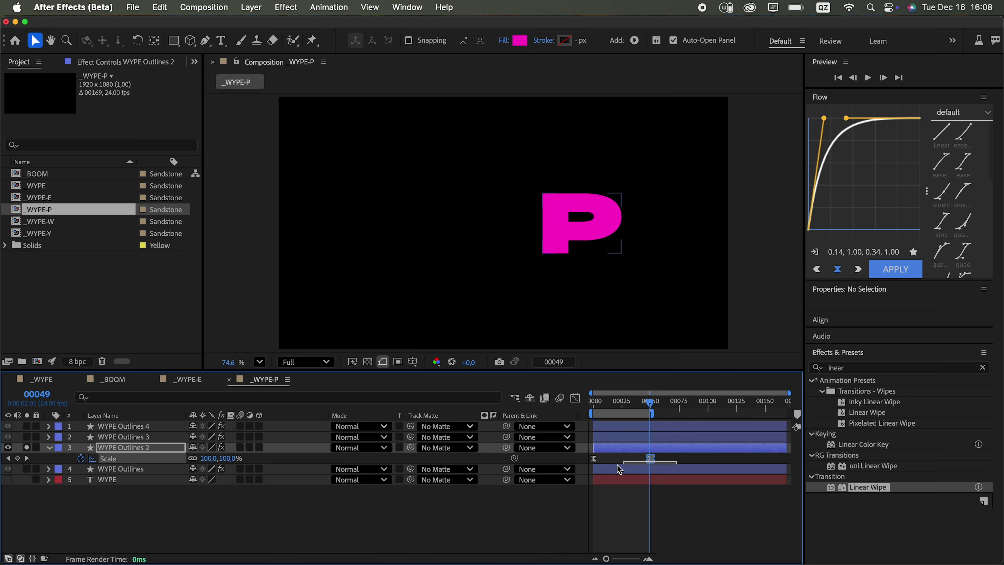
key("Delete")
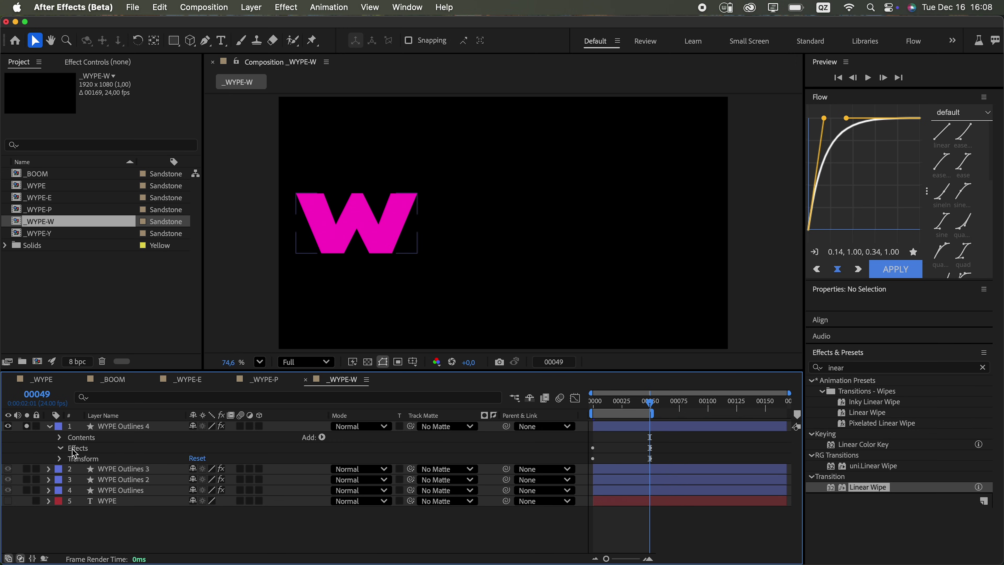
Step: Delete the Linear Wipe effect and Scale keyframes from the W outlines in _WYPE-W
left_click(60, 447)
left_click(107, 460)
key("Delete")
key("s")
left_click_drag(682, 433, 589, 449)
key("Delete")
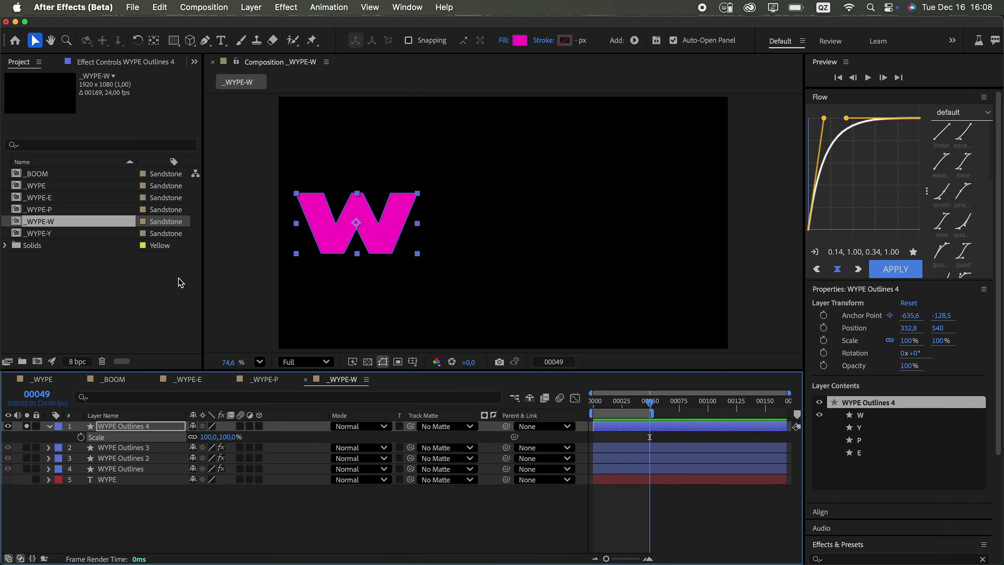
Step: Open _WYPE-Y and delete the Linear Wipe effect and Scale keyframes from the Y outlines
double_click(55, 235)
key("e")
left_click(106, 448)
key("Delete")
key("s")
left_click_drag(683, 455, 579, 442)
key("Delete")
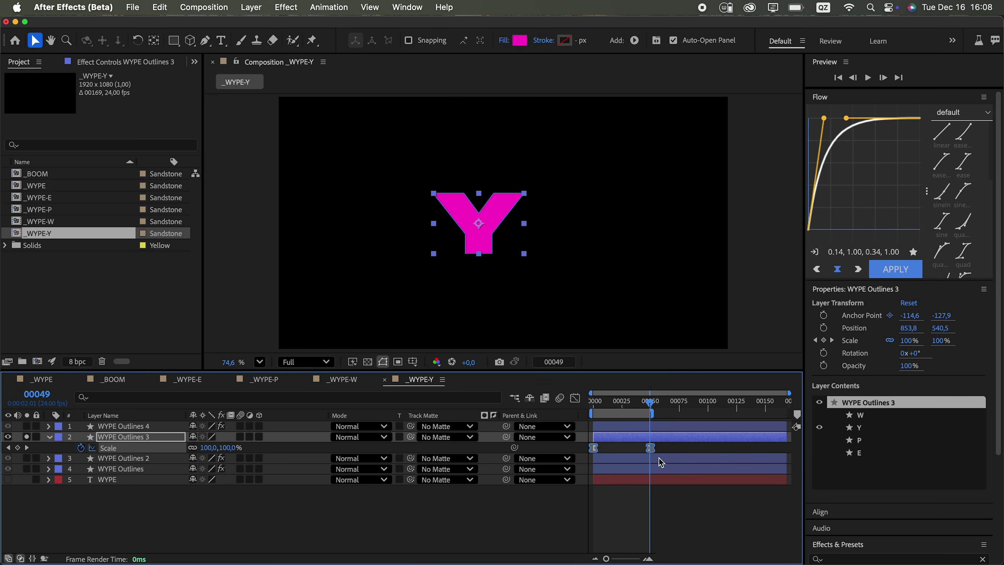
left_click(735, 441)
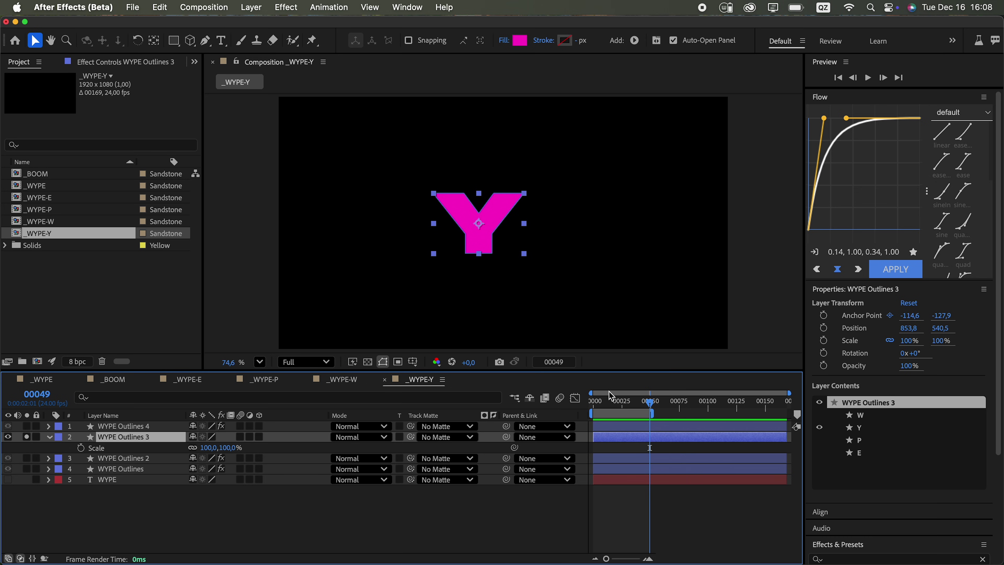
Step: Crop the _WYPE-Y composition to the bounds of its Y outlines layer
right_click(475, 227)
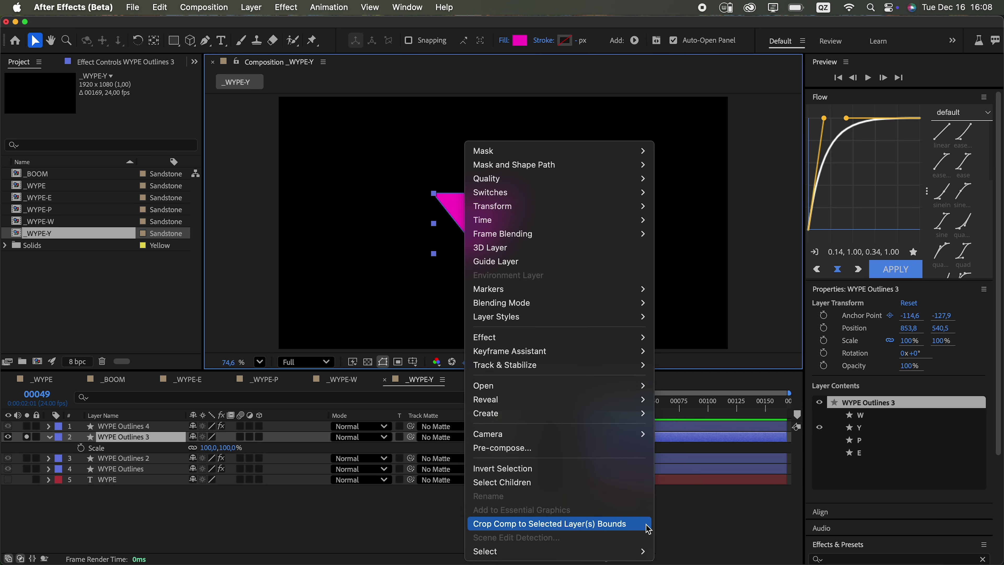
left_click(346, 205)
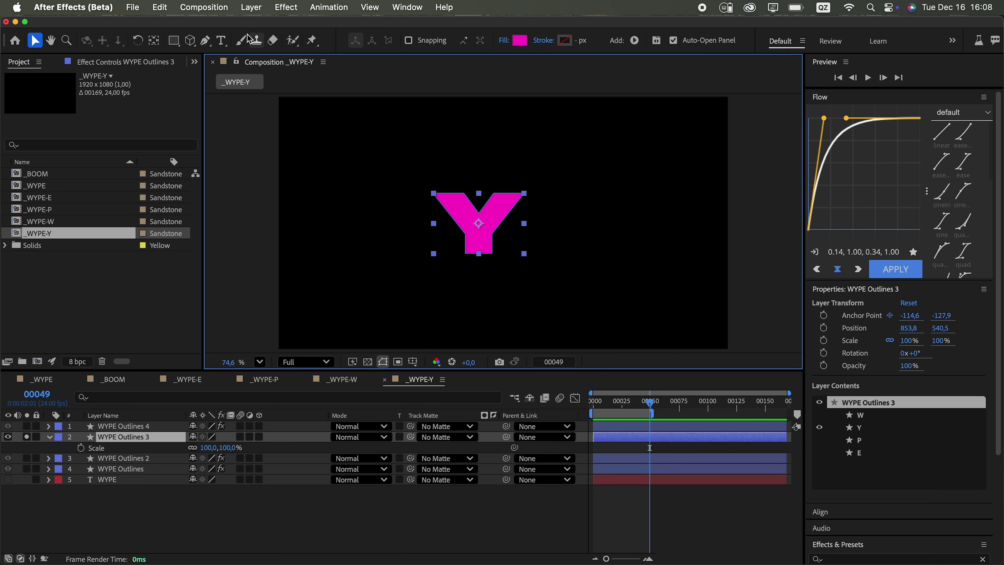
left_click(204, 7)
left_click(343, 103)
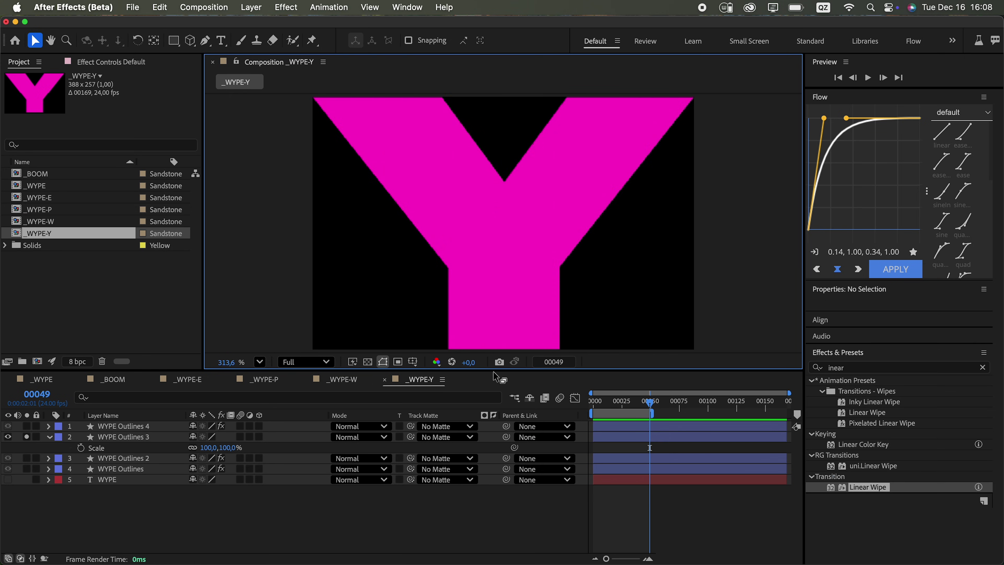
Step: Crop the _WYPE-W, _WYPE-P and _WYPE-E compositions each to the bounds of their own letter layer
double_click(68, 223)
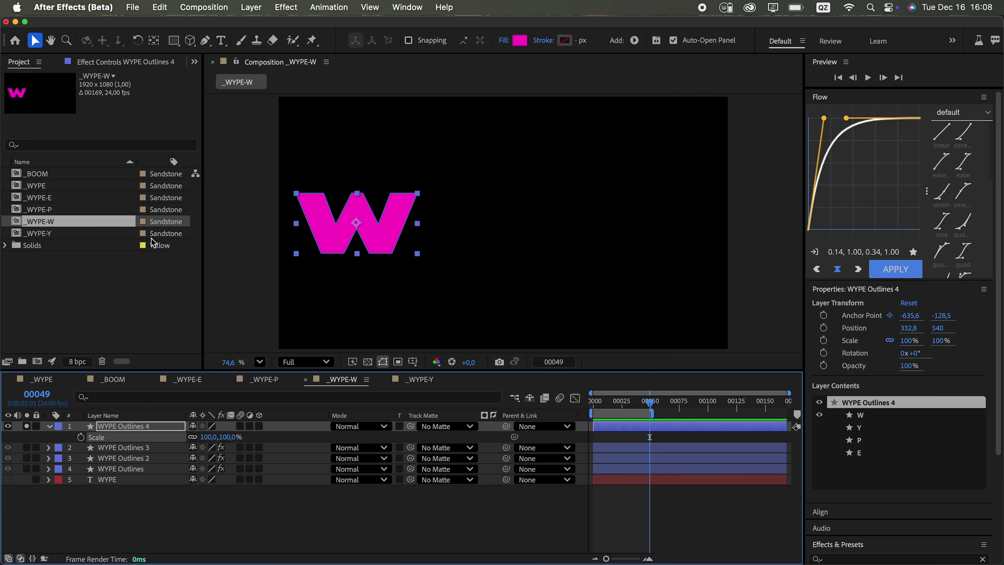
right_click(387, 234)
left_click(510, 524)
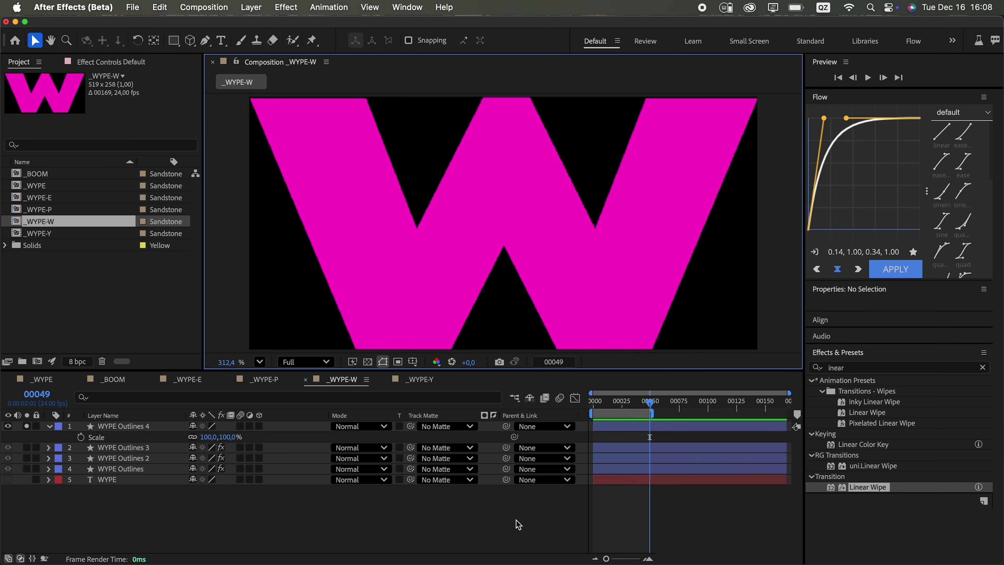
double_click(63, 208)
right_click(146, 447)
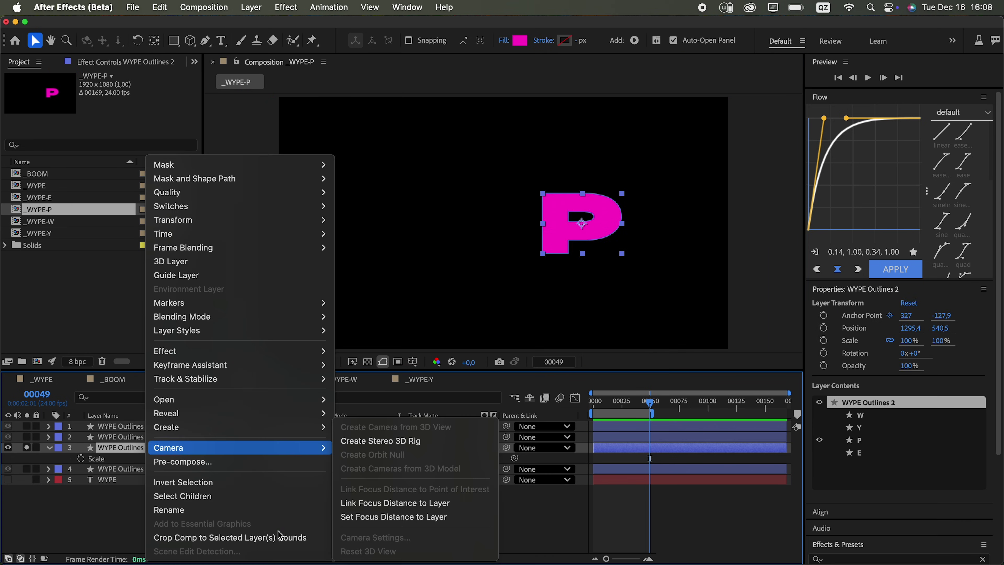
left_click(281, 537)
double_click(62, 198)
left_click(119, 458)
right_click(143, 458)
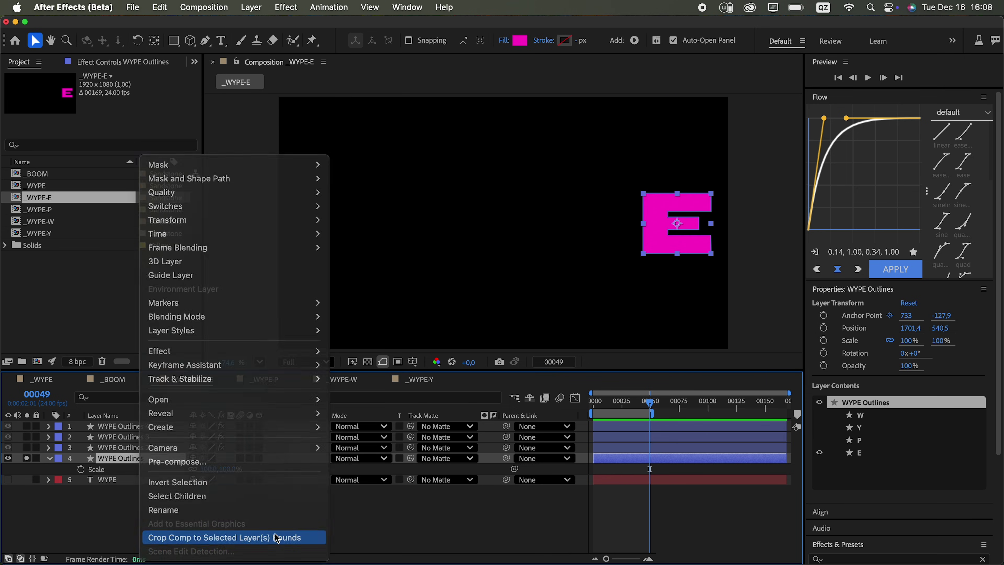
left_click(290, 537)
Step: Add the four letter compositions, _WYPE-E through _WYPE-Y, as layers in the _WYPE composition above the outlines
double_click(46, 188)
left_click(51, 200)
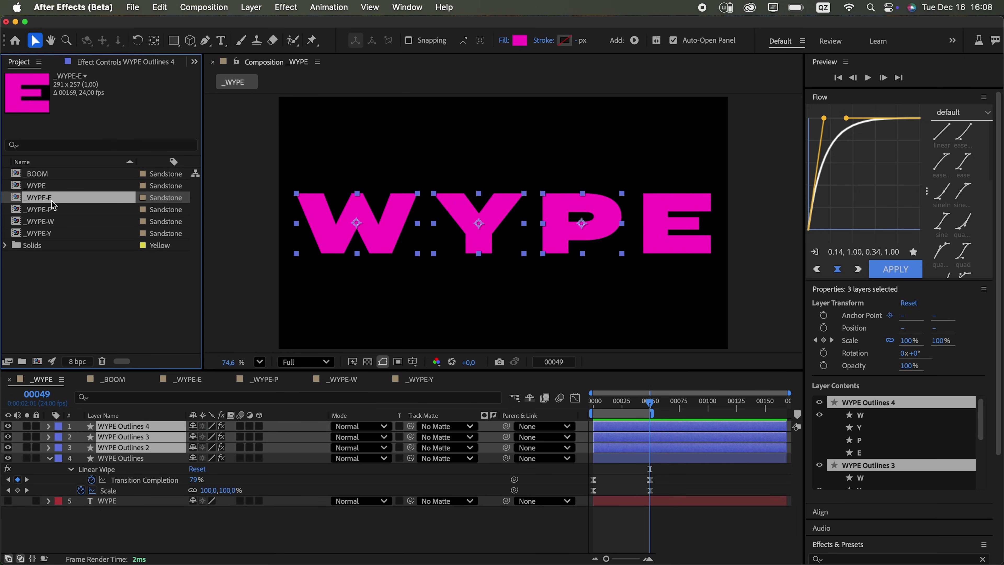
left_click(54, 233, "shift")
left_click_drag(54, 233, 145, 446)
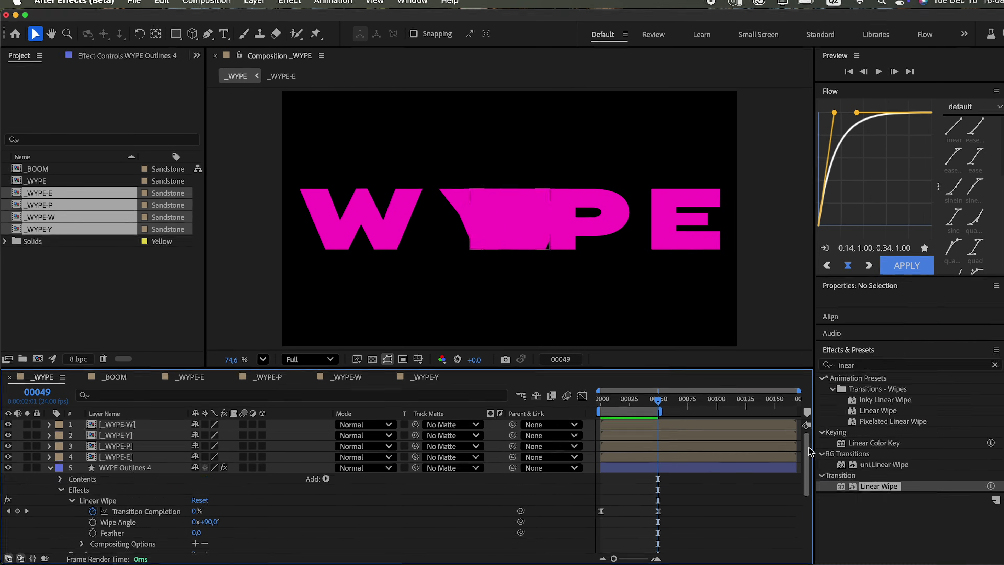
Step: Copy the Transition Completion and Scale keyframes and the Position of WYPE Outlines 4 to the _WYPE-W layer at frame 0
scroll(665, 454, "down", 5)
left_click_drag(799, 436, 711, 430)
left_click_drag(792, 521, 703, 519)
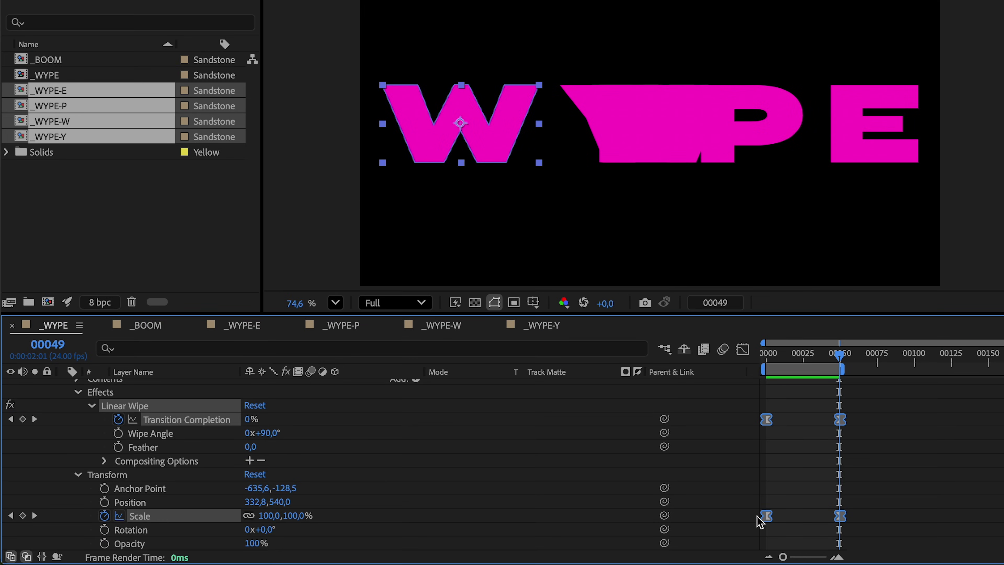
left_click(148, 501, "shift")
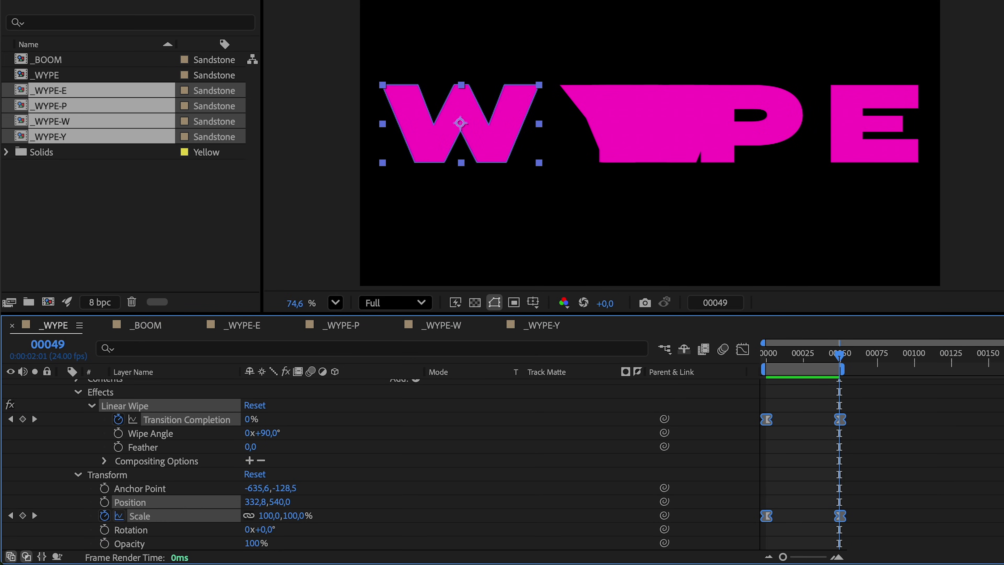
scroll(554, 463, "up", 2)
left_click_drag(839, 354, 756, 368)
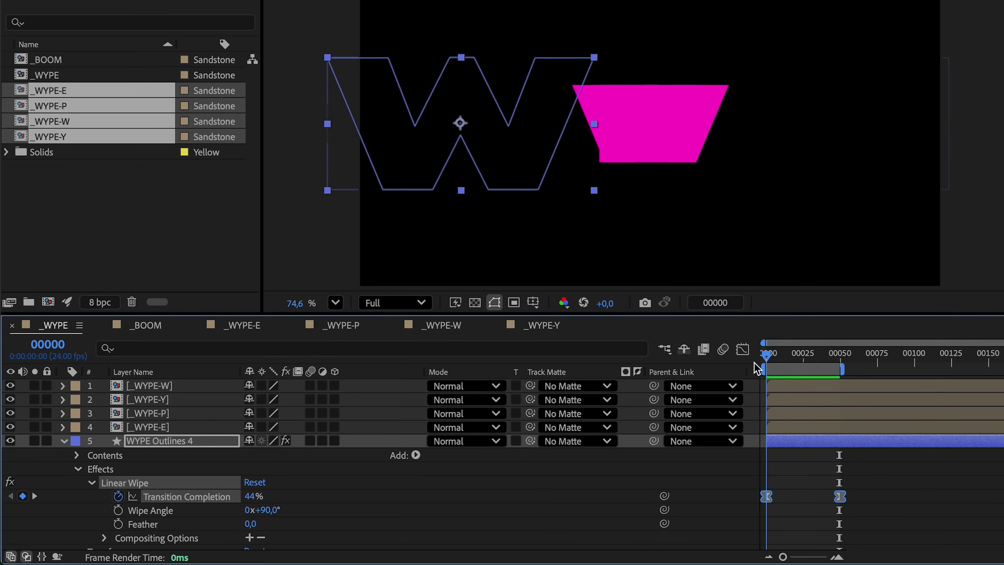
left_click(808, 394)
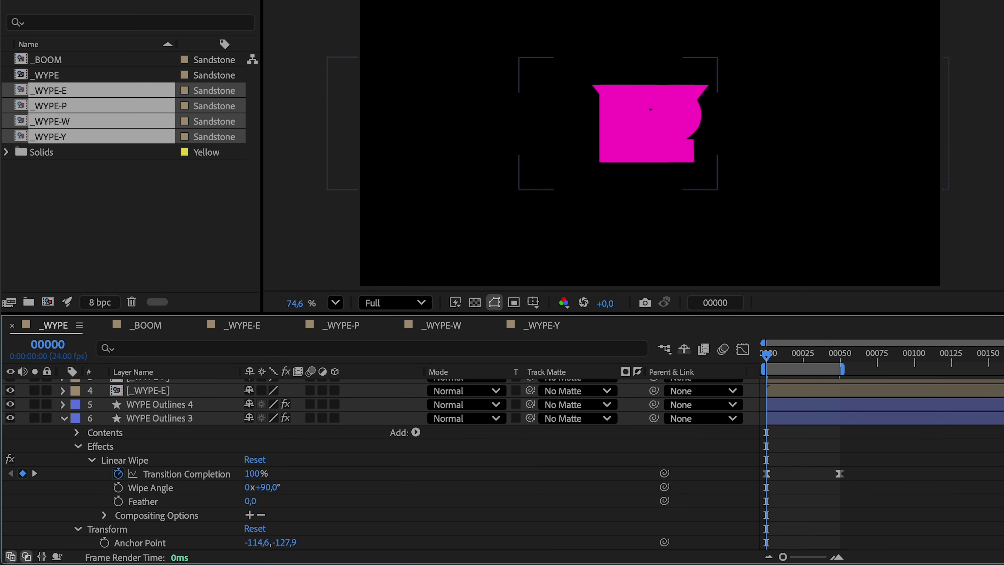
Step: Copy the wipe and Scale keyframes and the Position of WYPE Outlines 3 to the _WYPE-Y layer
left_click(187, 474)
scroll(178, 483, "down", 2)
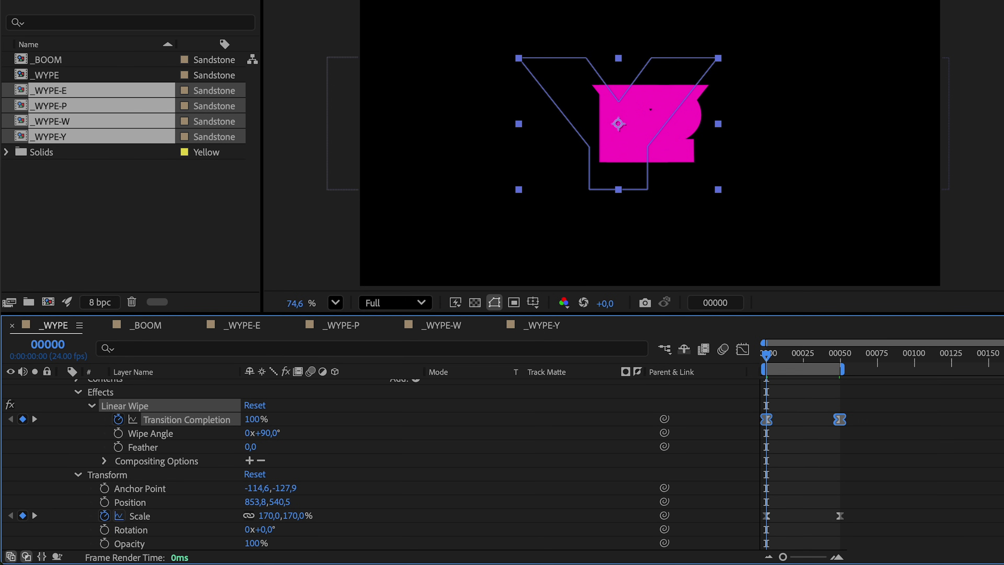
left_click(139, 516, "super")
left_click(130, 502, "super")
scroll(379, 463, "up", 5)
left_click(145, 400)
key("super+v")
Step: Transfer the P and E outlines' wipe, Scale and Position to _WYPE-P and _WYPE-E, and hide the four outlines layers
left_click_drag(901, 445, 759, 422)
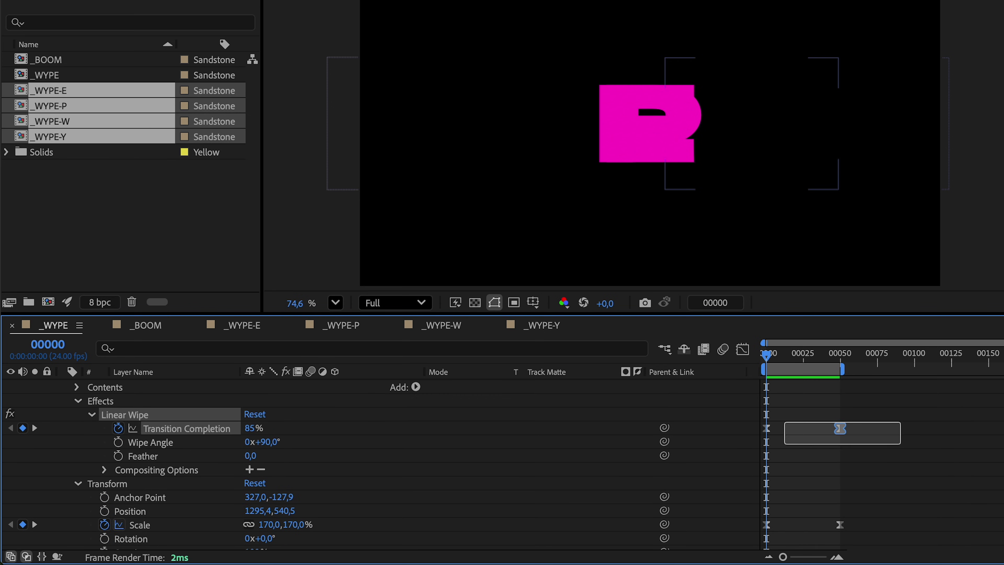
left_click_drag(862, 533, 759, 514)
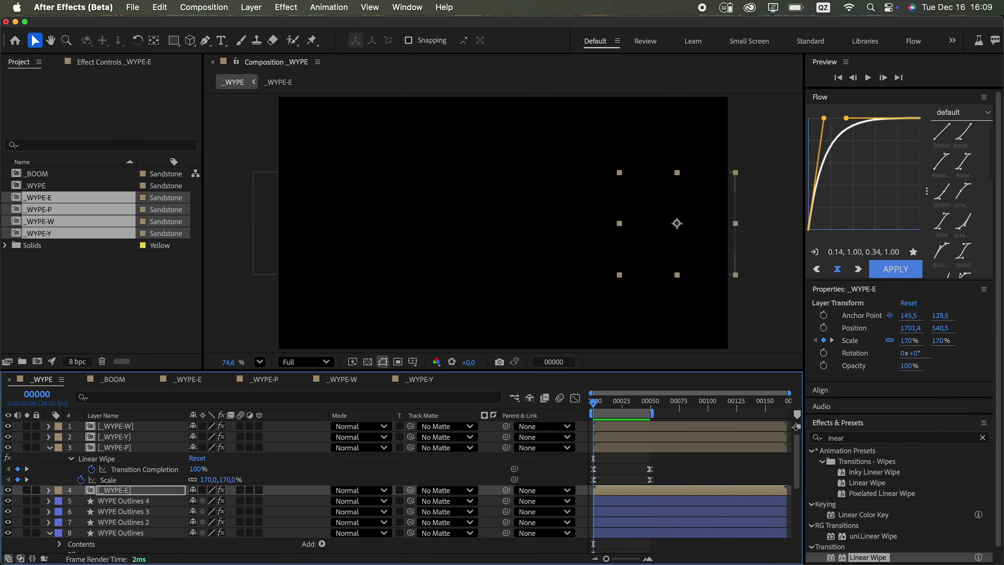
left_click(8, 468)
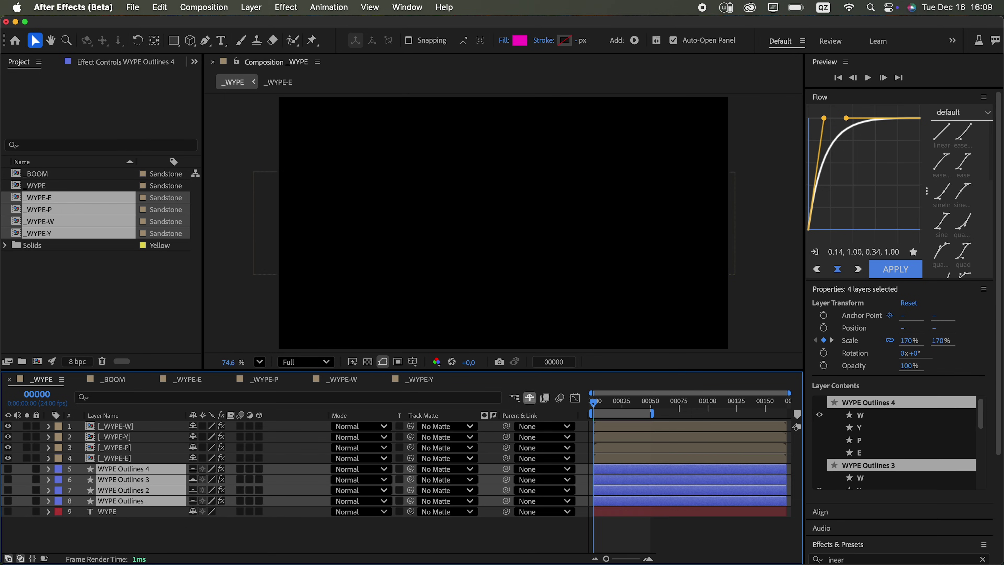
Step: Hide the shy outlines layers in the _WYPE timeline, preview the animation and set the current time to frame 7
left_click(529, 398)
key("space")
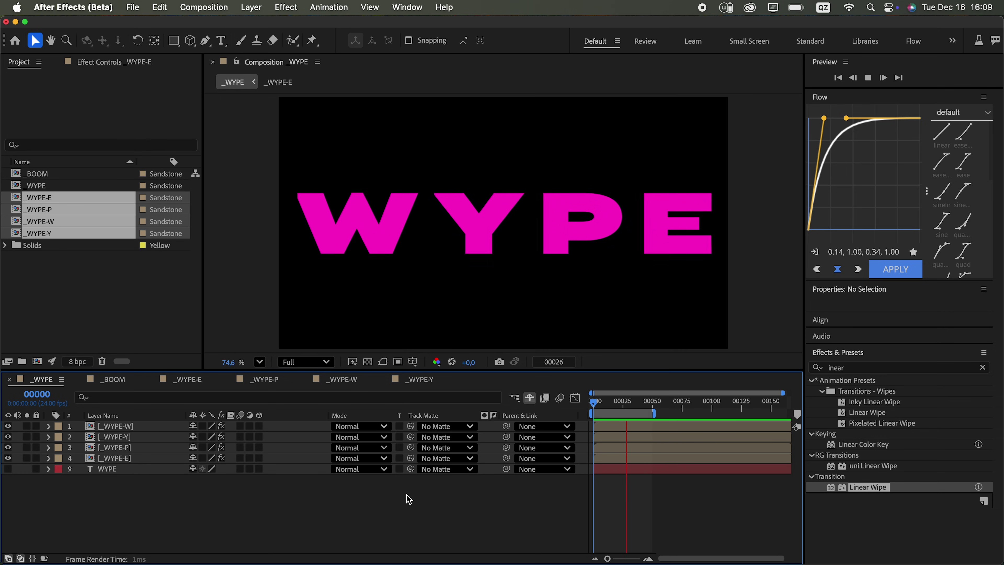
left_click_drag(627, 412, 602, 413)
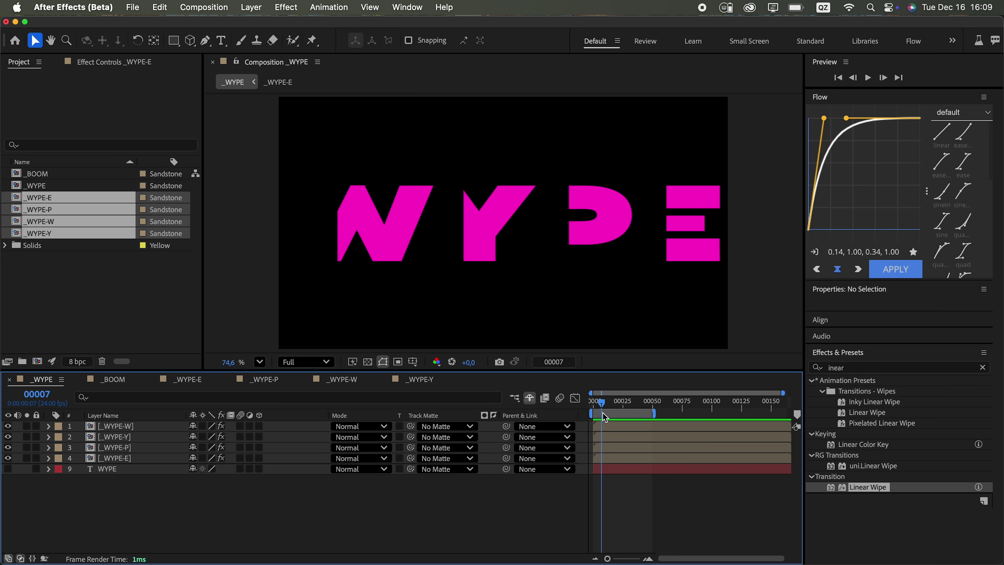
Step: Vary the Linear Wipe angles per letter, using 114° on _WYPE-W and -135° on _WYPE-E, and preview the result
left_click(115, 427)
left_click_drag(132, 109, 147, 109)
left_click(114, 436)
mouse_move(133, 110)
left_mouse_down()
mouse_move(50, 119)
mouse_move(118, 111)
left_mouse_up()
left_click(114, 447)
left_click(114, 458)
left_click_drag(133, 109, 3, 119)
key("space")
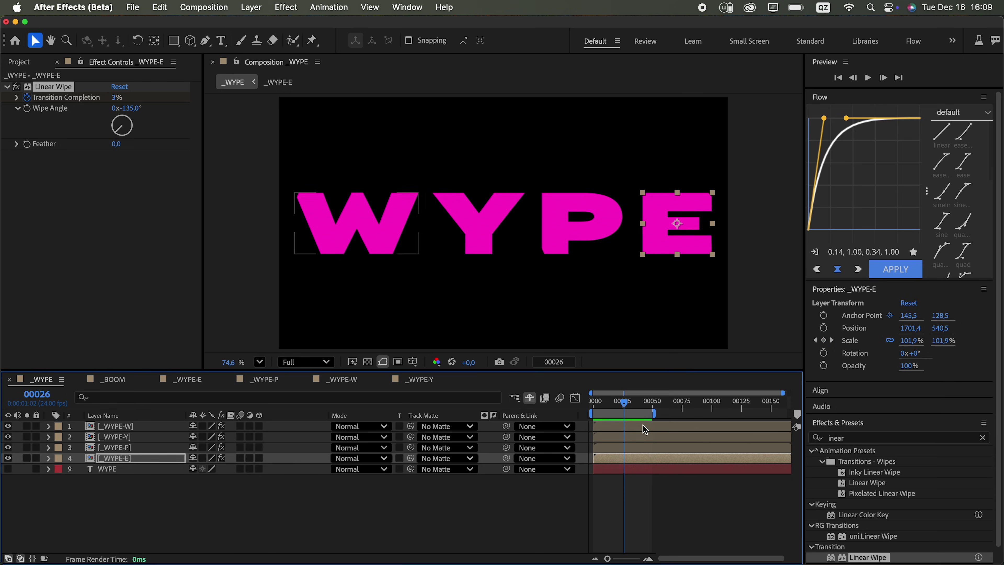
Step: Stagger the four letter layers evenly in time from _WYPE-W at frame 0 to _WYPE-E at frame 26, and preview
left_click(642, 425)
left_click(642, 461, "shift")
left_click_drag(607, 458, 637, 459)
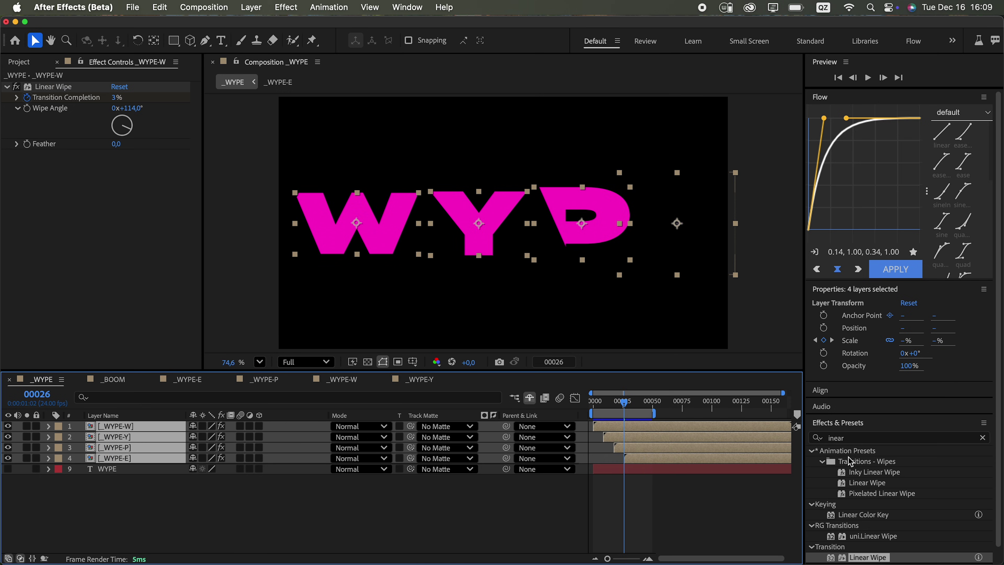
key("space")
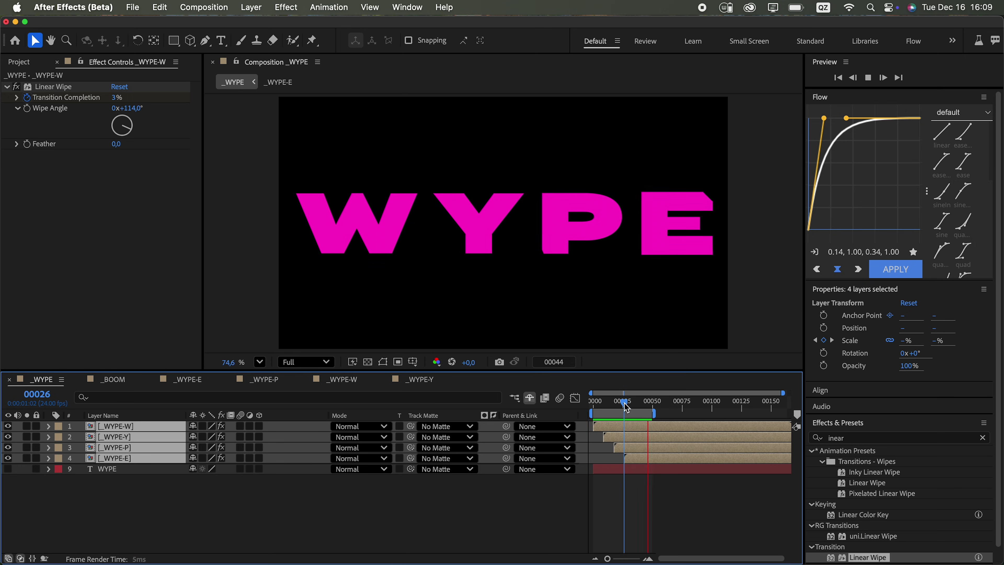
Step: Duplicate the four staggered letter layers and give the copies a purple label colour
left_click(629, 404)
key("super+d")
left_click(58, 426)
left_click(94, 446)
Step: Apply the Fill effect to the duplicated _WYPE-W layer and set its colour to blue
left_click(813, 437)
type("fill")
left_click_drag(854, 525, 688, 429)
left_click(121, 187)
left_click(239, 392)
left_click(337, 344)
Step: Copy the blue Fill effect to the duplicated Y, P and E layers
key("super+c")
left_click(131, 448)
left_click(131, 468, "super")
left_click(132, 489, "super")
key("super+v")
Step: Delay the Transition Completion keyframes of all four blue duplicates together, moving _WYPE-W's first one to frame 3
left_click(136, 428, "super")
key("u")
left_click_drag(668, 442, 590, 453)
left_click_drag(676, 490, 599, 504)
scroll(648, 497, "down", 4)
left_click_drag(701, 487, 610, 500)
scroll(679, 500, "down", 2)
left_click_drag(719, 504, 618, 523)
left_click_drag(606, 405, 597, 403)
left_click_drag(796, 502, 800, 415)
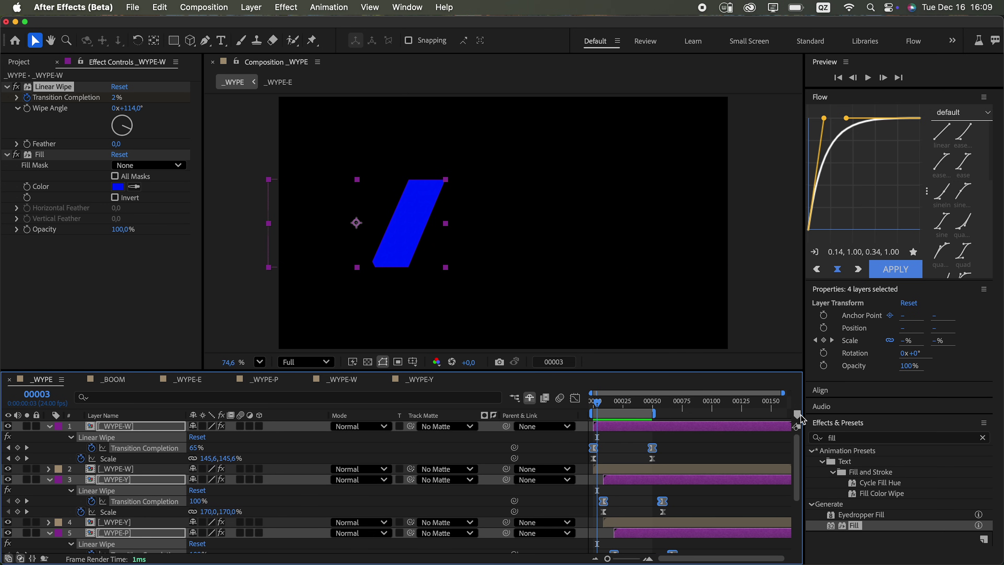
left_click_drag(593, 448, 597, 448)
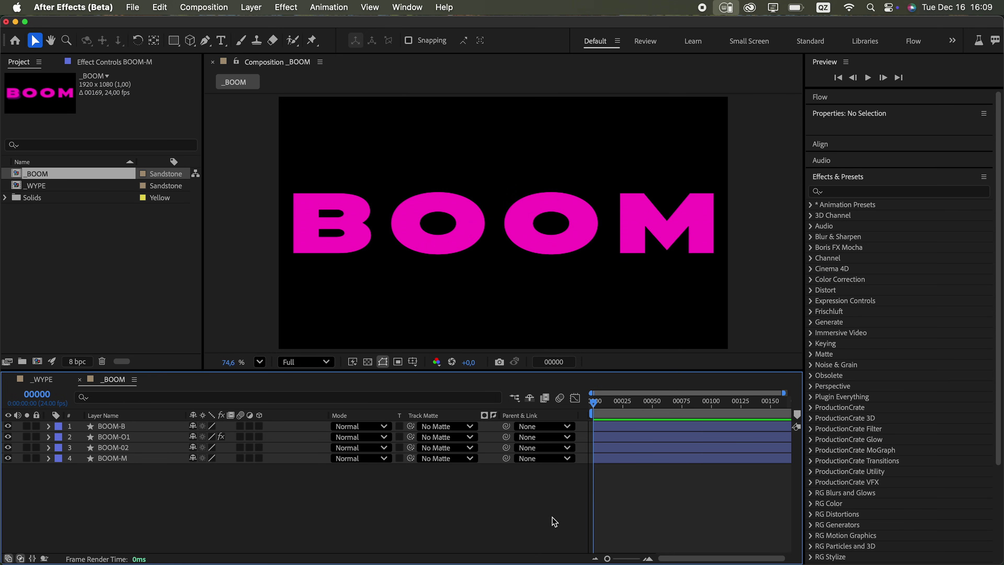
Step: Inspect the separate BOOM letter layers by soloing BOOM-O1 and BOOM-02 and checking all four layers' bounds
left_click(27, 436, "alt")
left_click(28, 448, "alt")
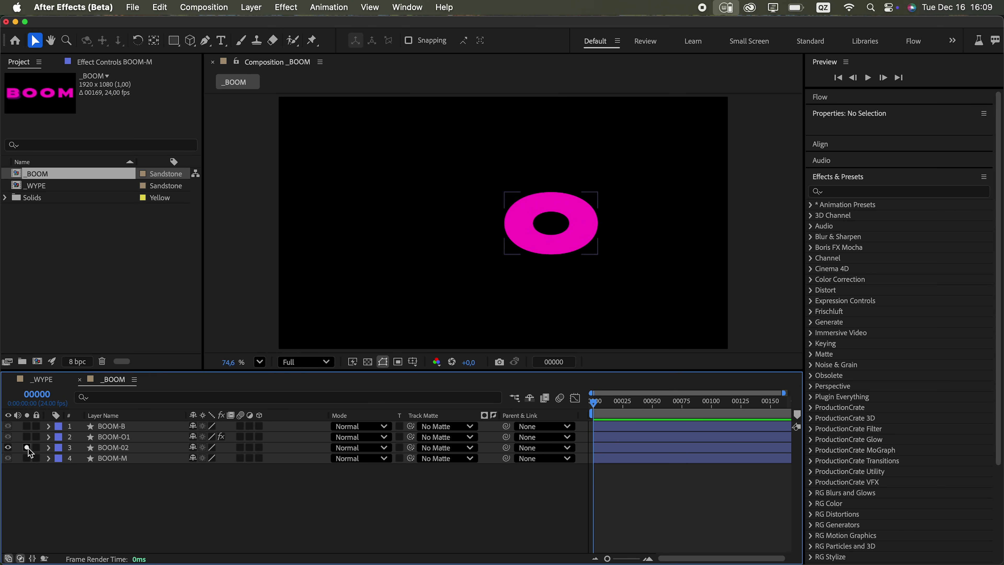
left_click(123, 459)
left_click(127, 427, "shift")
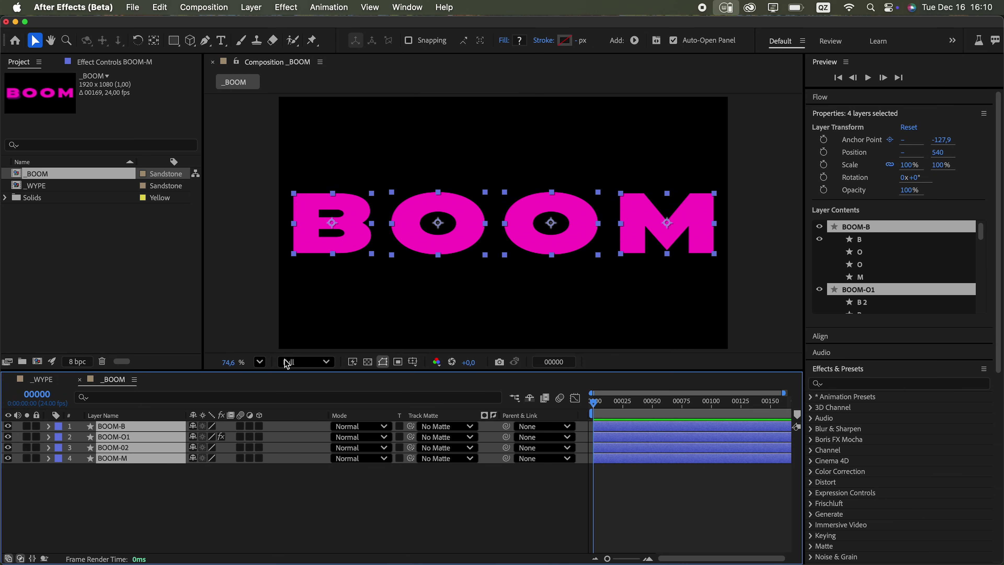
left_click(167, 476)
Step: Apply the Crates Long Shadow (Free) effect to BOOM-B with a dark purple colour, length 90 and opacity 193
left_click(150, 459)
left_click(865, 383)
type("long")
left_click_drag(880, 461, 158, 460)
left_click(117, 229)
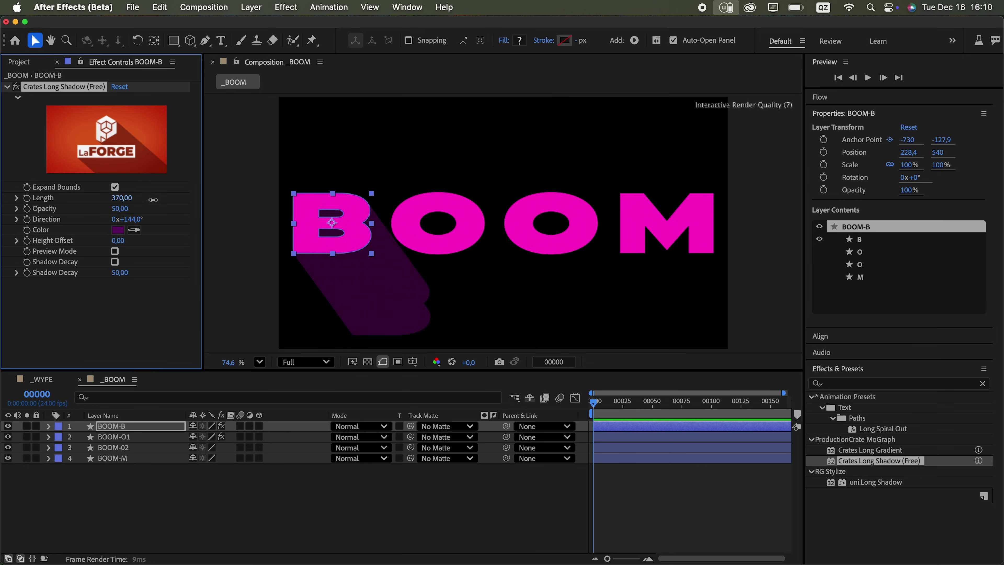
left_click_drag(153, 199, 137, 200)
mouse_move(121, 209)
left_mouse_down()
mouse_move(182, 201)
mouse_move(128, 200)
left_mouse_up()
Step: Disable BOOM-B's Long Shadow effect and duplicate the B shape group inside the layer
left_click(16, 87)
left_click(49, 426)
left_click(81, 448)
key("super+d")
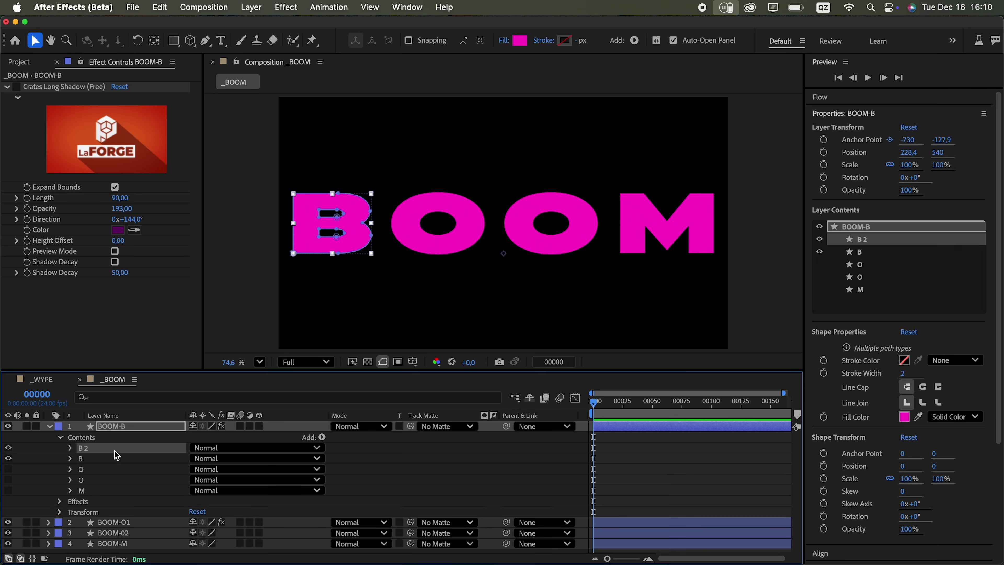
Step: Add a Repeater to the lower B shape group and expand its transform settings
left_click(70, 459)
left_click(322, 437)
left_click(355, 492)
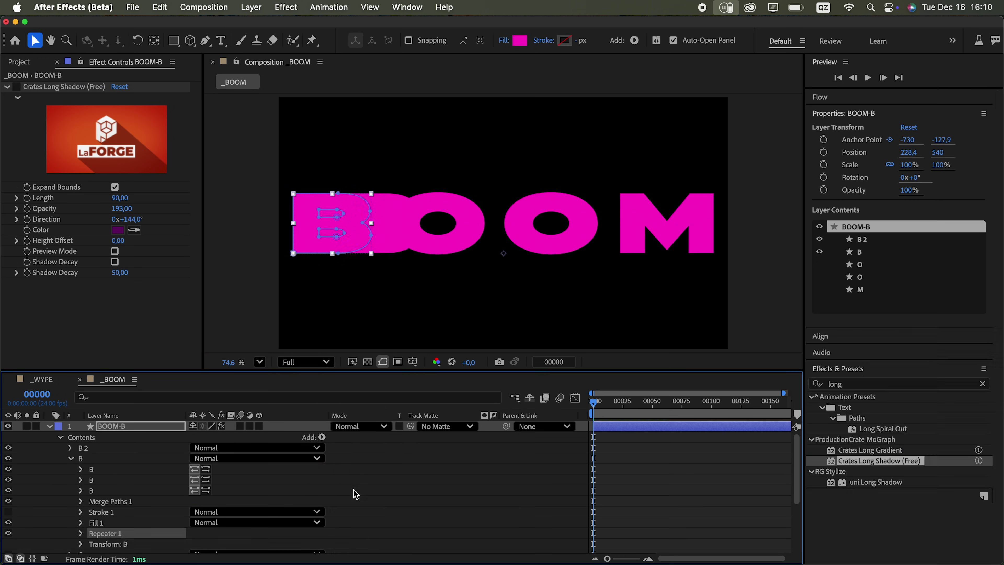
left_click(81, 533)
left_click(92, 549)
Step: Set the Repeater's position offset to 1, 1 and increase its copies to about 37
left_click(204, 504)
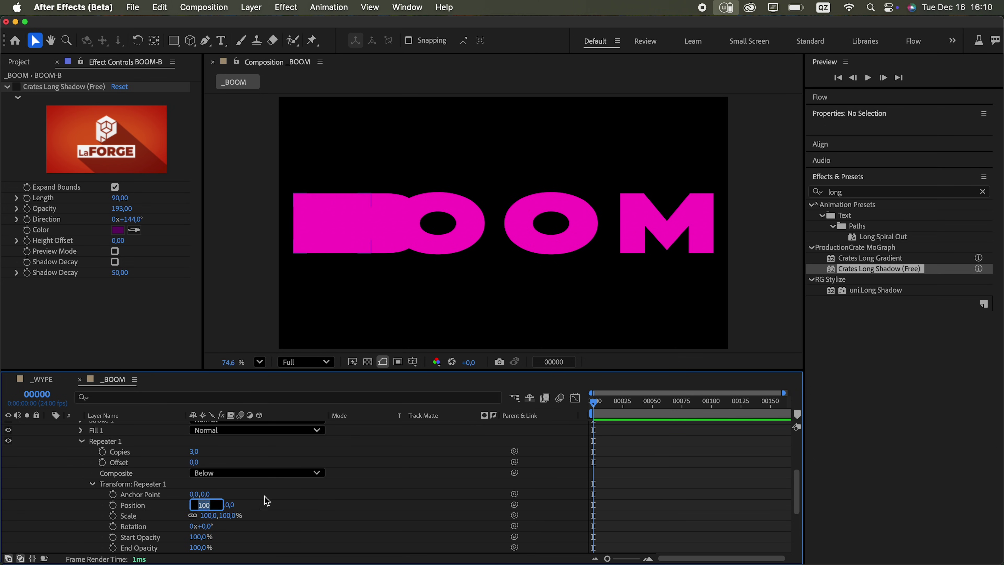
type("1")
key("Tab")
type("1")
key("Return")
left_click_drag(194, 451, 214, 451)
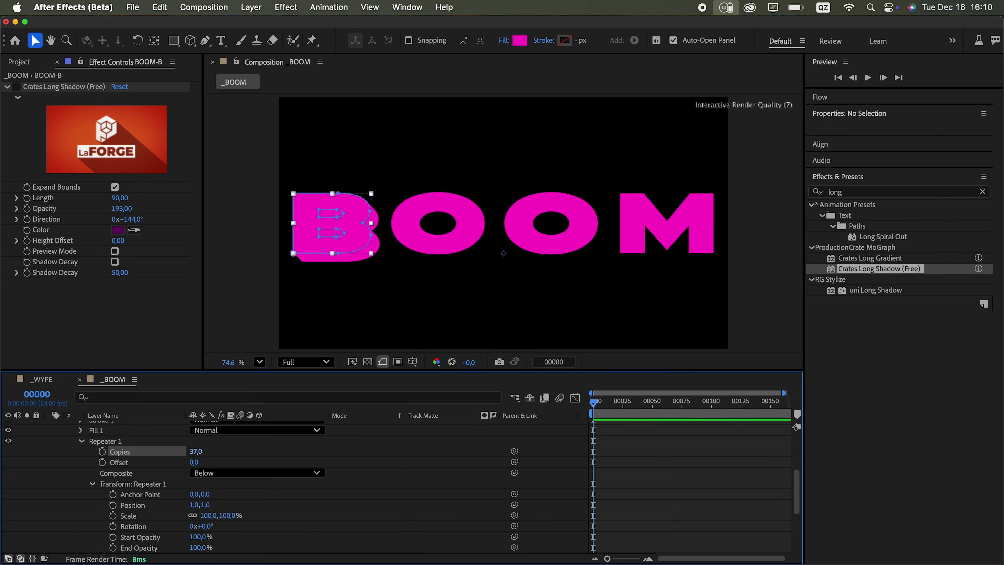
Step: Set the repeated B group's fill colour to dark purple 640064
left_click(80, 431)
left_click(195, 462)
left_click_drag(278, 442, 195, 443)
left_click_drag(278, 472, 223, 471)
key("Return")
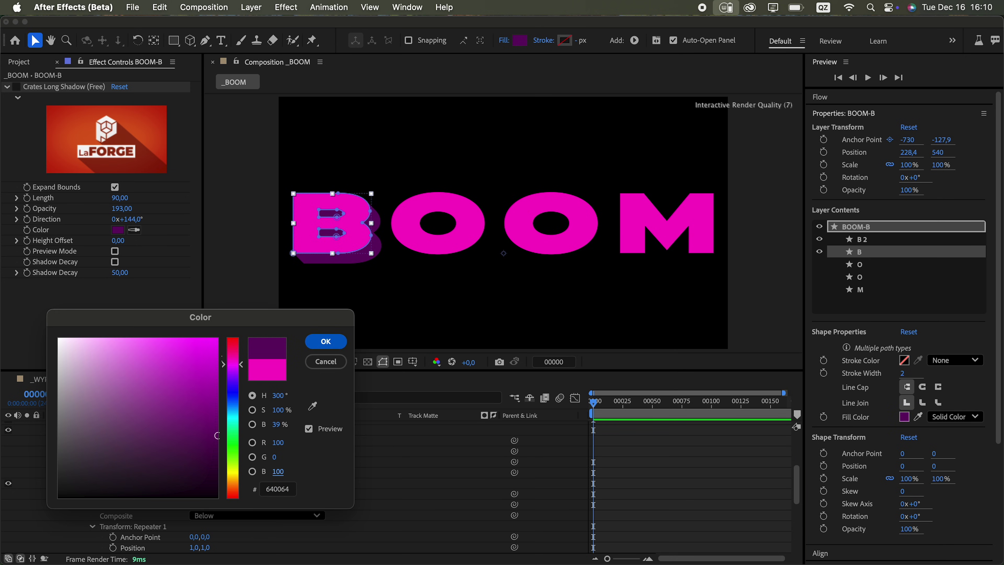
Step: Make the repeated shadow shape groups visible in the BOOM-O1 and BOOM-02 layers
left_click(48, 437)
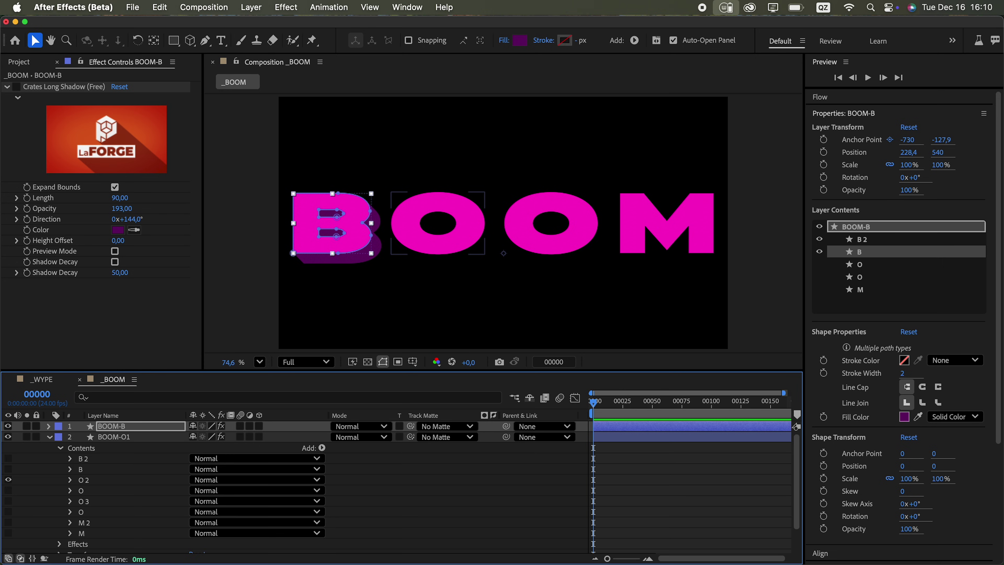
left_click(8, 490)
left_click(49, 437)
left_click(48, 448)
left_click(8, 523)
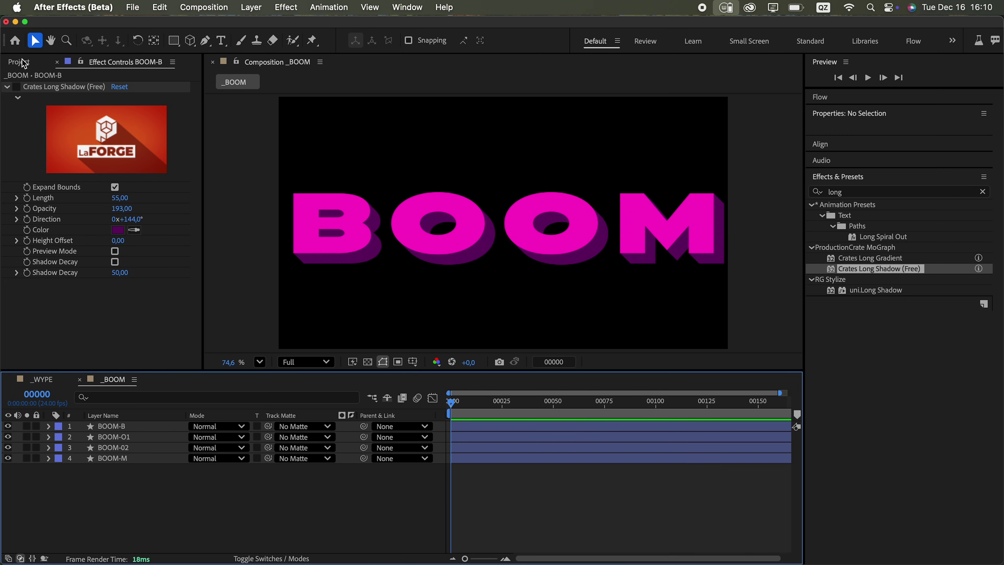
Step: Duplicate the _BOOM composition, rename the copy _BOOM-B and open it
left_click(23, 62)
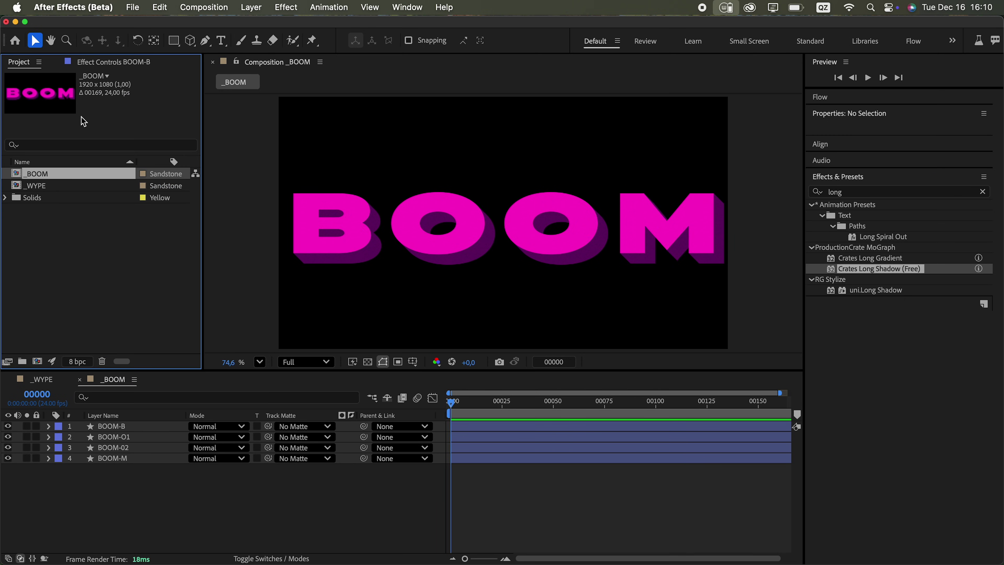
key("super+d")
key("Return")
type("_BOOM-B")
key("Return")
double_click(104, 186)
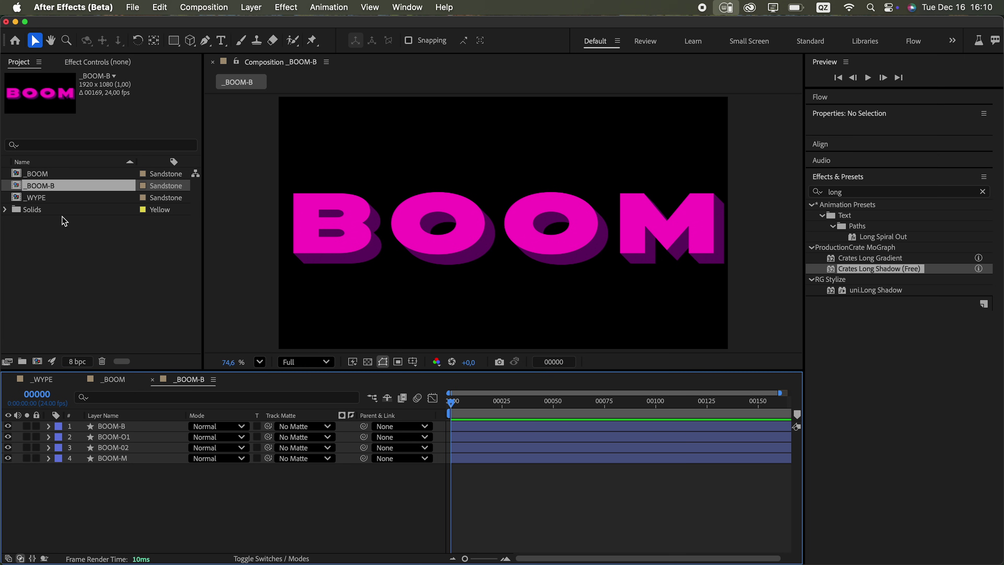
Step: Try cropping the _BOOM-B composition to the BOOM-B layer's bounds with the Long Shadow effect enabled
left_click(48, 426)
left_click(112, 426)
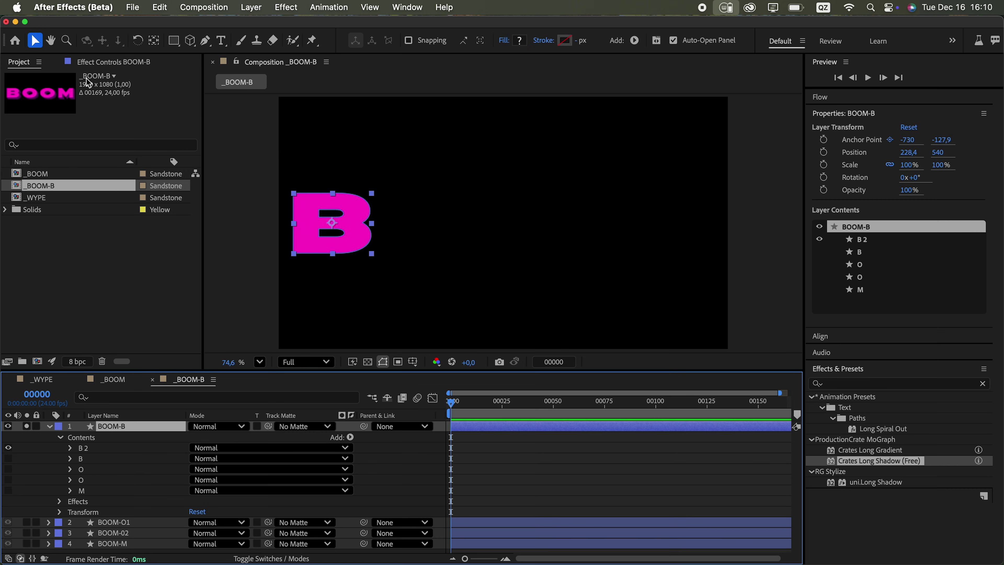
left_click(99, 61)
left_click(16, 86)
right_click(353, 247)
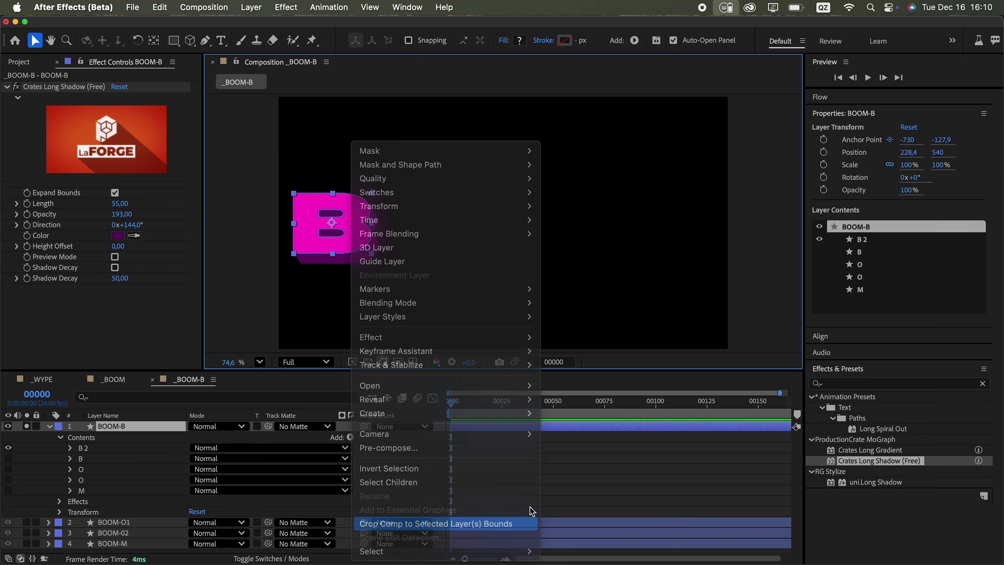
left_click(517, 519)
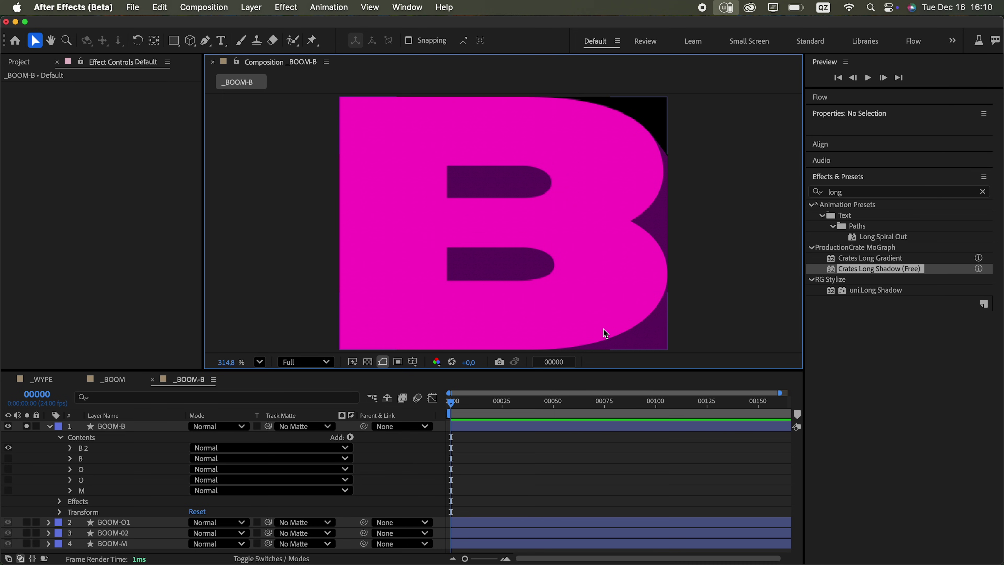
Step: Disable the Long Shadow, show the repeated B group and crop the composition to the BOOM-B layer's bounds again
left_click(550, 321)
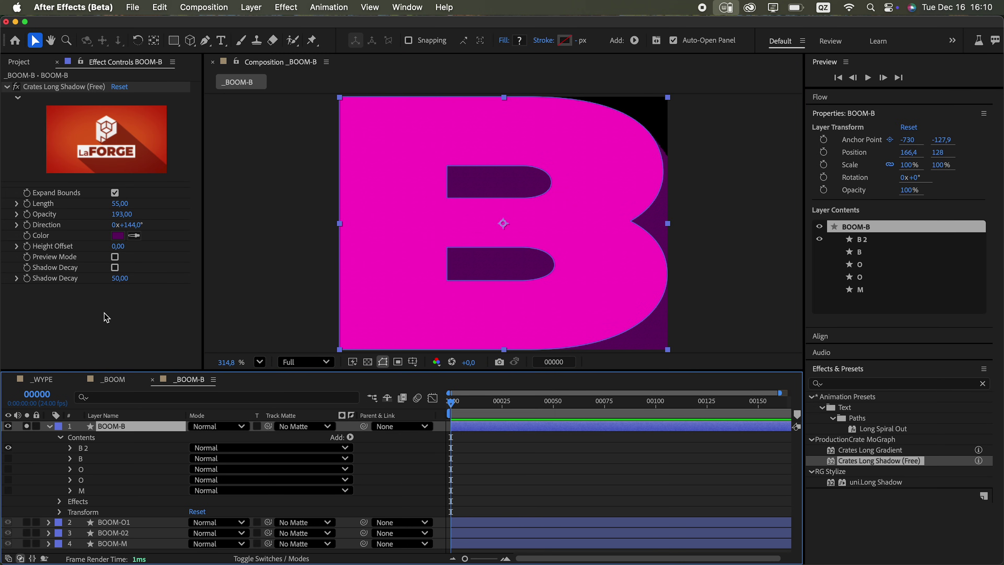
left_click(17, 87)
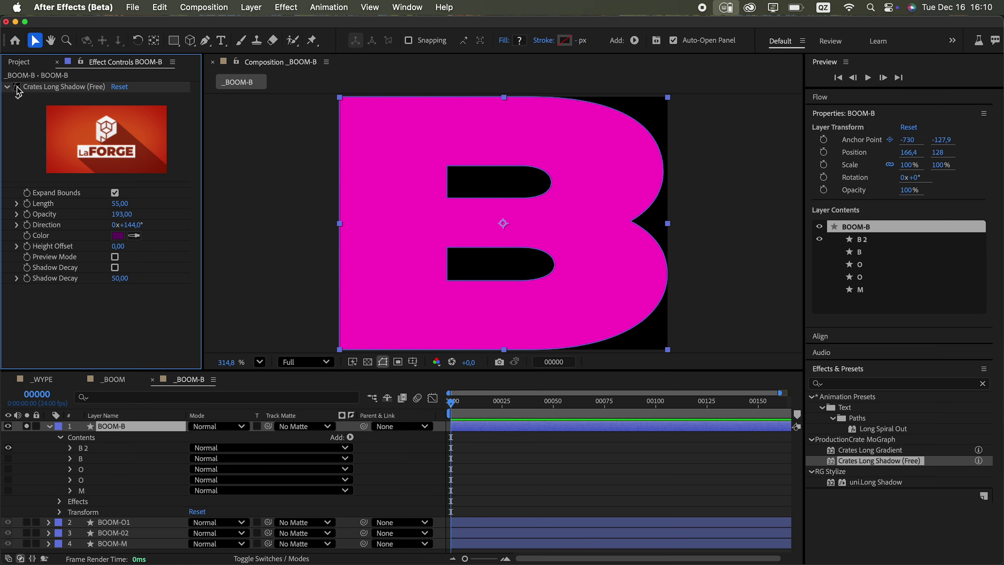
left_click(8, 458)
right_click(477, 309)
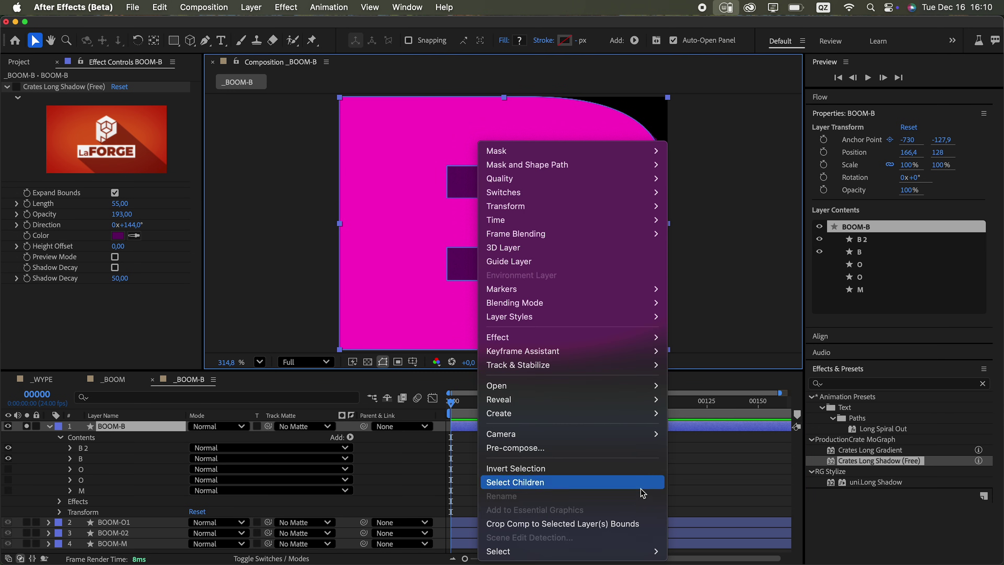
left_click(623, 526)
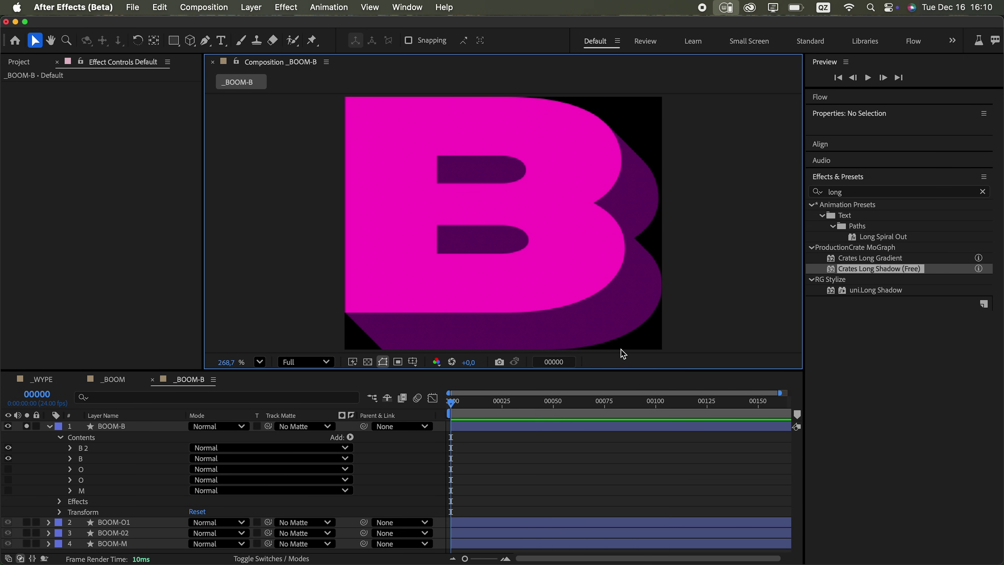
left_click(50, 427)
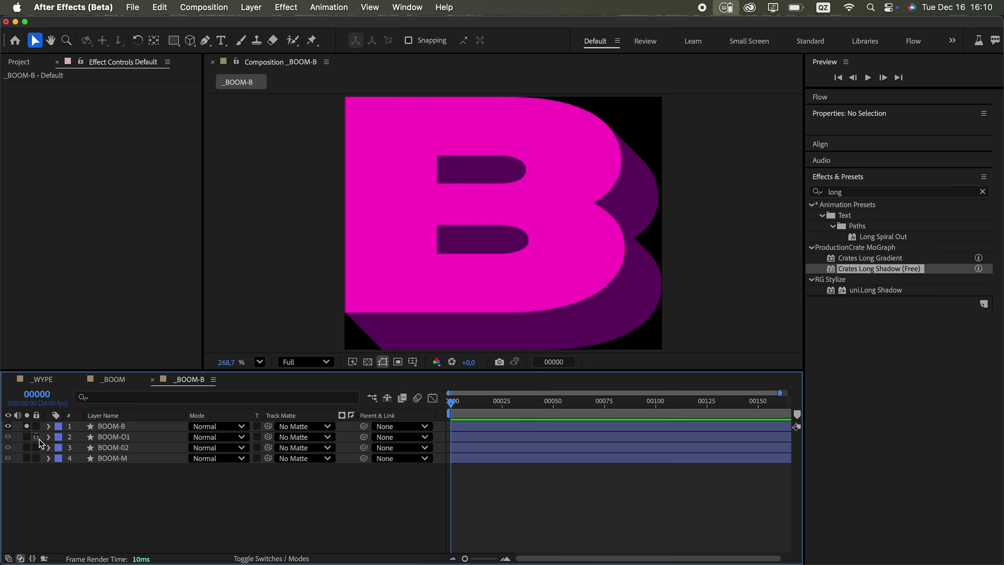
left_click(115, 426)
left_click(127, 437, "shift")
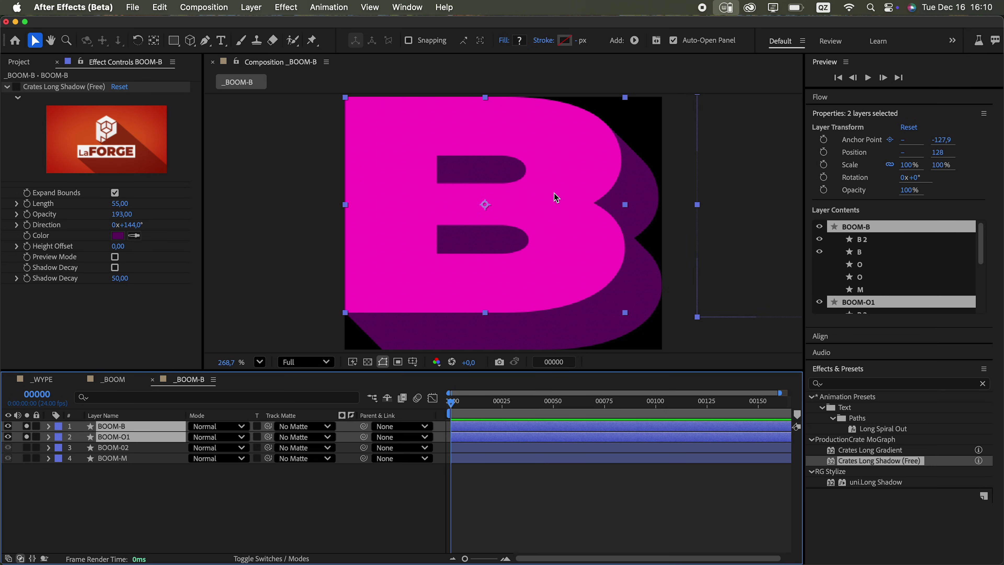
right_click(529, 167)
left_click(748, 480)
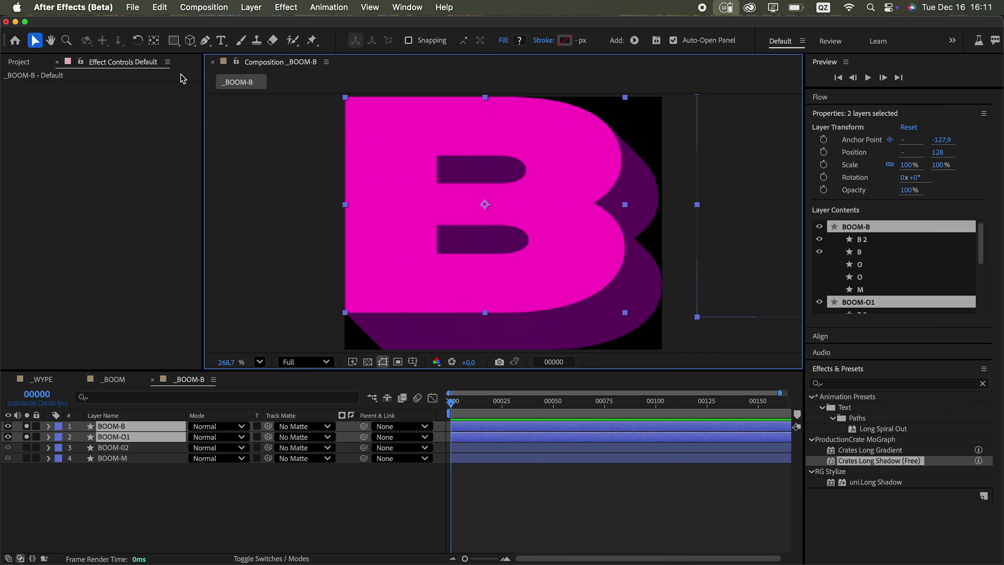
Step: Duplicate the _BOOM-B composition for the remaining letters, naming the copies _BOOM-O1, _BOOM-O2 and _BOOM-M
left_click(19, 61)
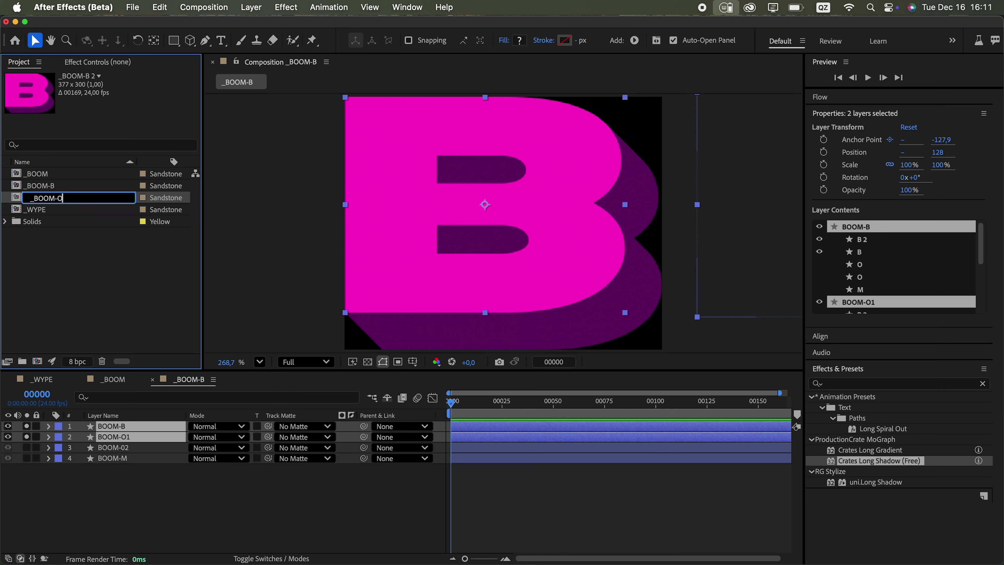
left_click(81, 218)
key("Return")
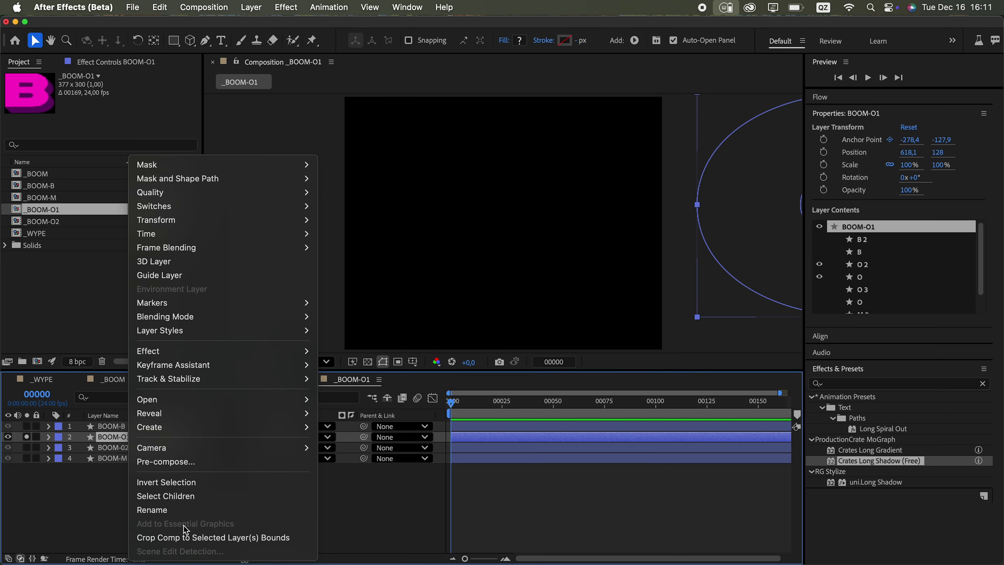
Step: Crop the _BOOM-O1, _BOOM-O2 and _BOOM-M compositions to the bounds of their matching letter layers
left_click(185, 537)
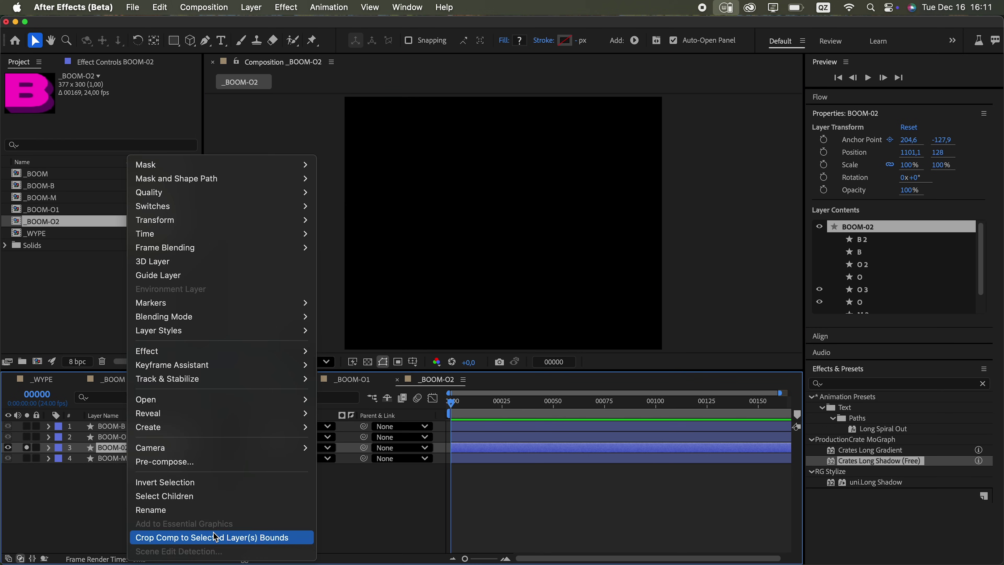
left_click(197, 538)
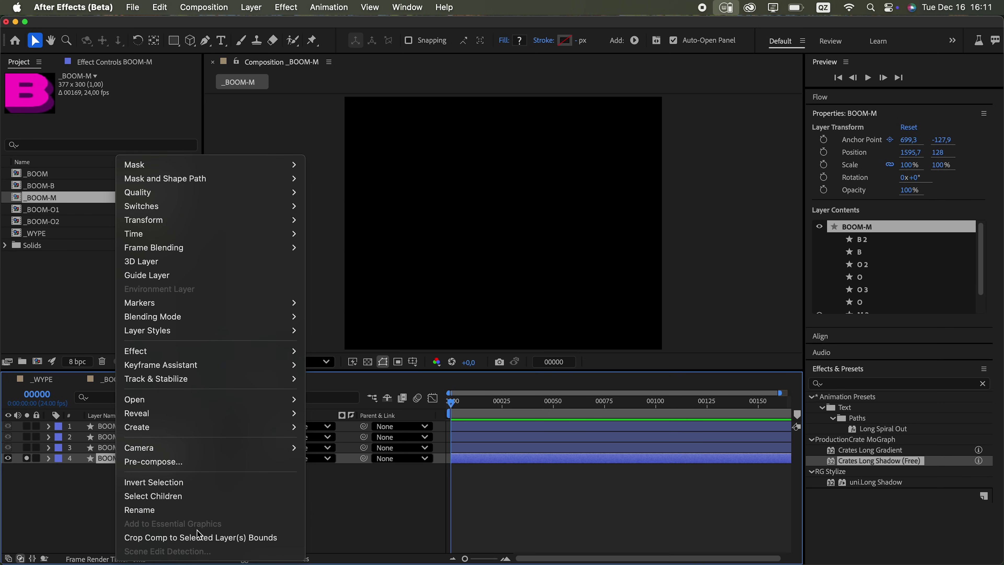
left_click(197, 536)
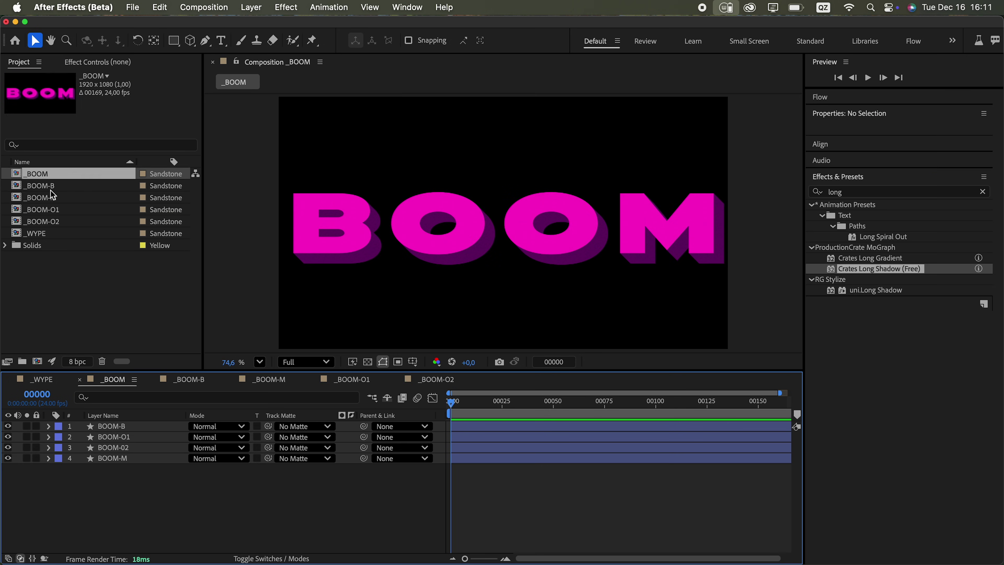
Step: Add the letter compositions to _BOOM above the shape layers in the order B, O1, O2, M, and select the four original shape layers
left_click_drag(63, 210, 139, 427)
left_click_drag(140, 448, 143, 431)
left_click_drag(145, 458, 147, 443)
left_click(138, 501)
left_click(137, 471, "shift")
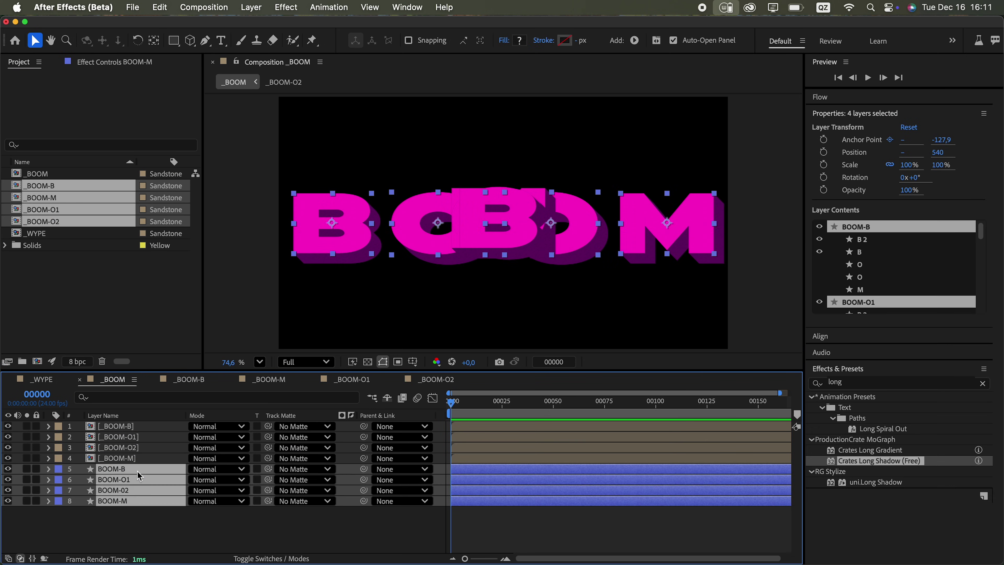
Step: Copy the positions of the four BOOM shape layers onto their matching _BOOM-M, _BOOM-O2, _BOOM-O1 and _BOOM-B composition layers
key("p")
left_click(107, 544)
left_click(132, 459)
left_click(107, 522)
left_click(137, 450)
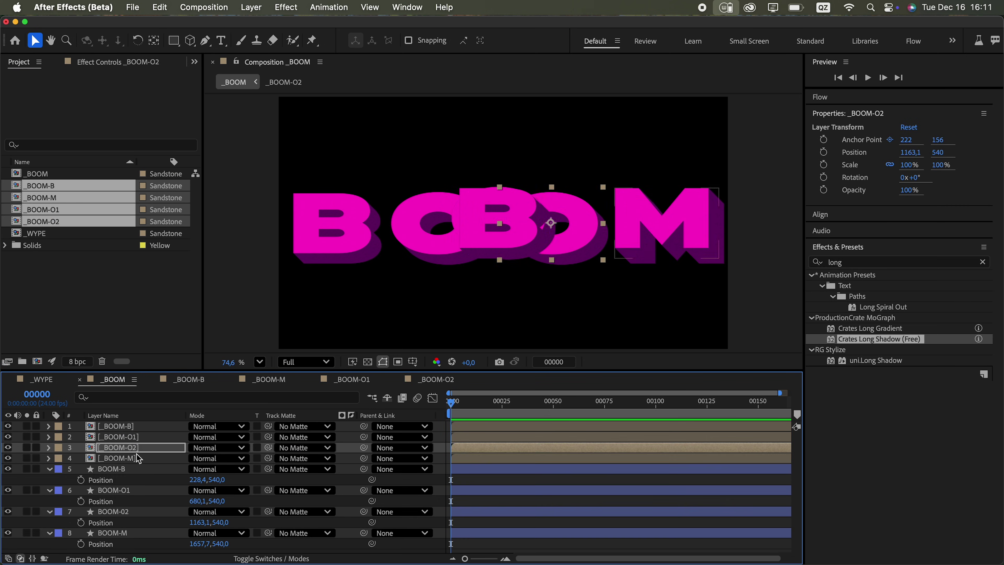
left_click(107, 500)
left_click(138, 439)
left_click(114, 480)
key("super+c")
left_click(137, 427)
key("super+v")
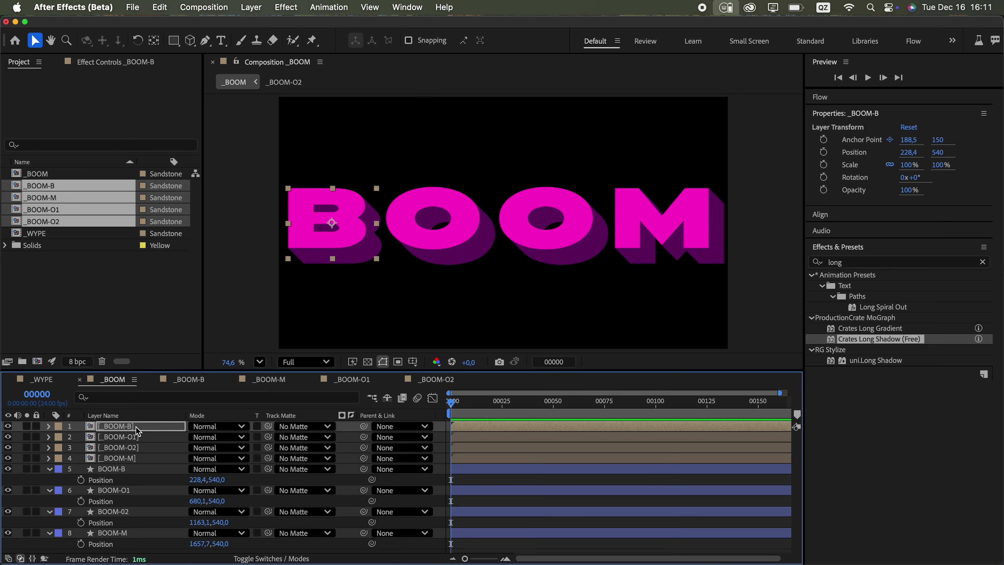
Step: Set the blending mode of all four letter composition layers to Difference
left_click(141, 458, "shift")
left_click(223, 428)
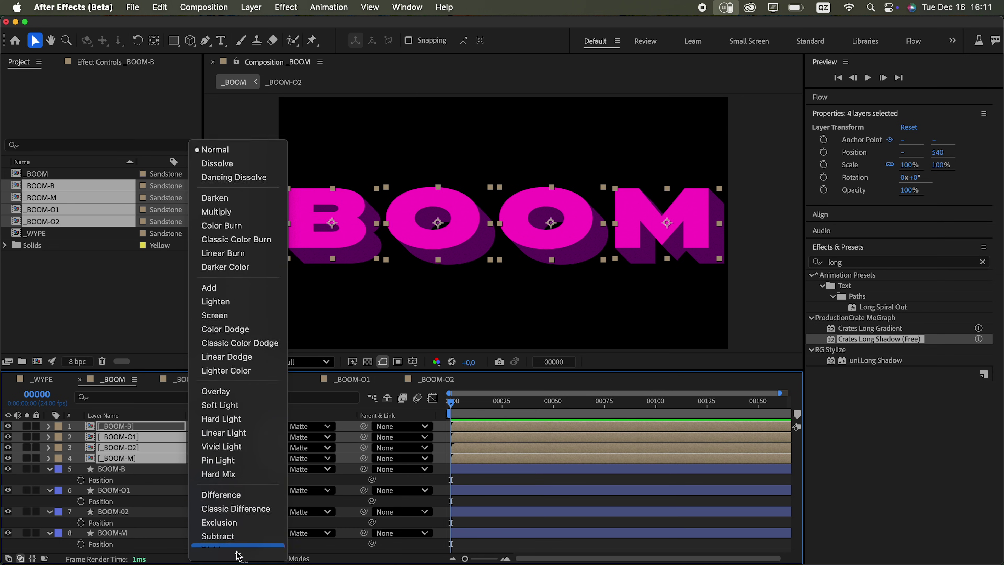
left_click(622, 439)
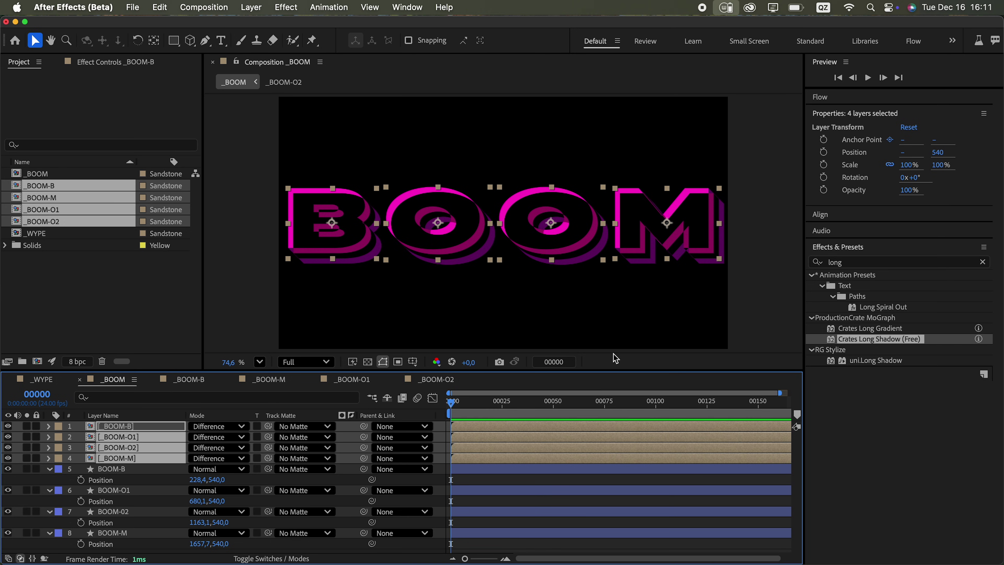
Step: Compare the alignment of the letter compositions and the original BOOM-B shape layer by soloing each in turn
left_click(27, 426)
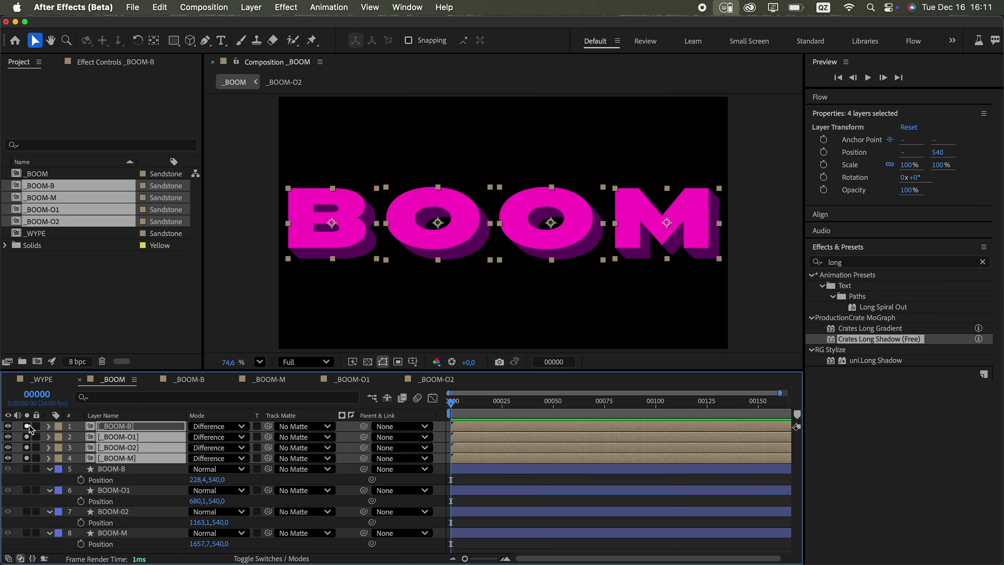
left_click(29, 426)
left_click(31, 469)
left_click(28, 469)
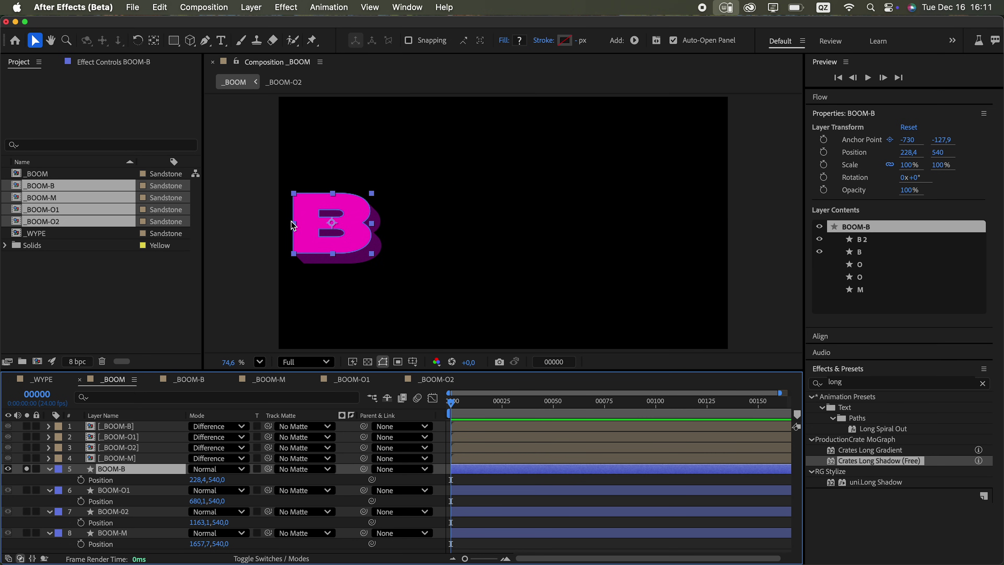
left_click(27, 469)
Step: Parent the _BOOM-O1, _BOOM-O2 and _BOOM-M layers to _BOOM-B
left_click(119, 458)
left_click(139, 437, "shift")
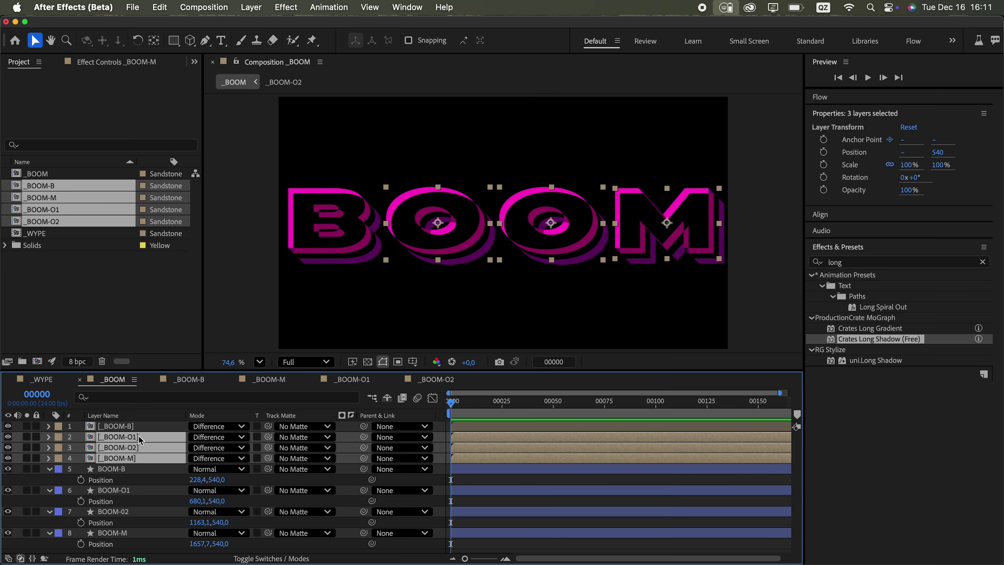
left_click_drag(365, 437, 163, 429)
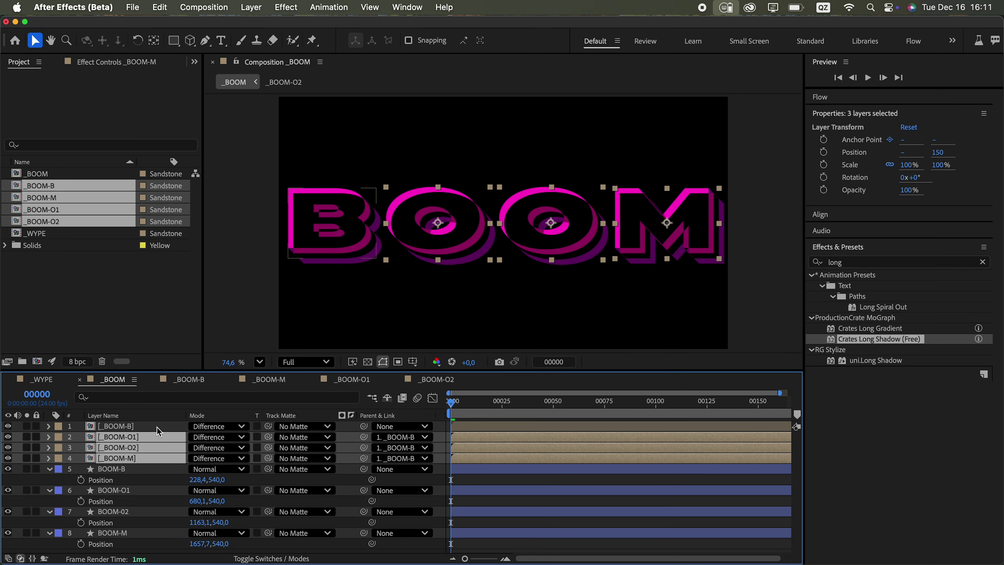
Step: Offset the _BOOM-B layer's position by +22,5 in both X and Y, giving 250,9 and 562,5
left_click(153, 433)
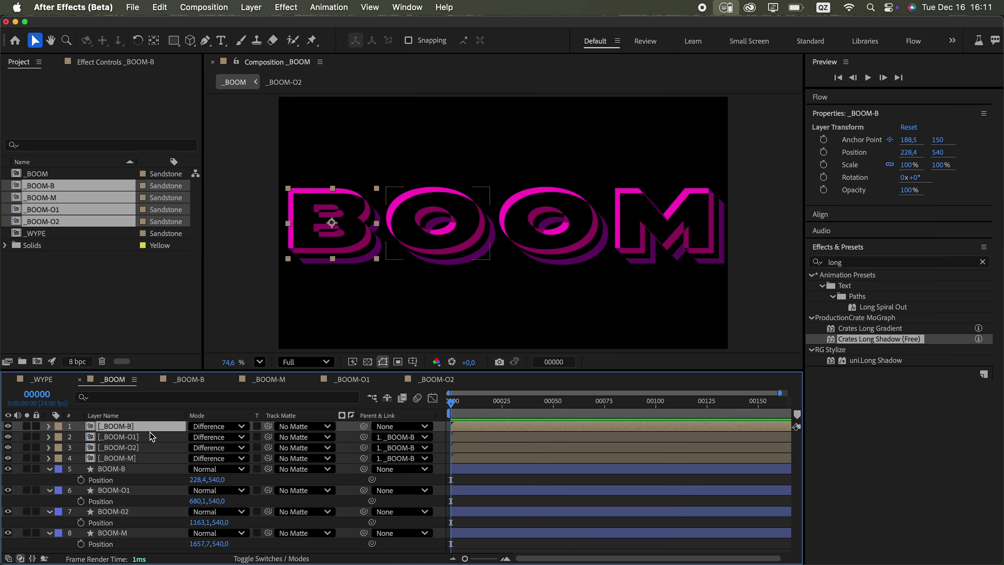
key("p")
left_click(206, 436)
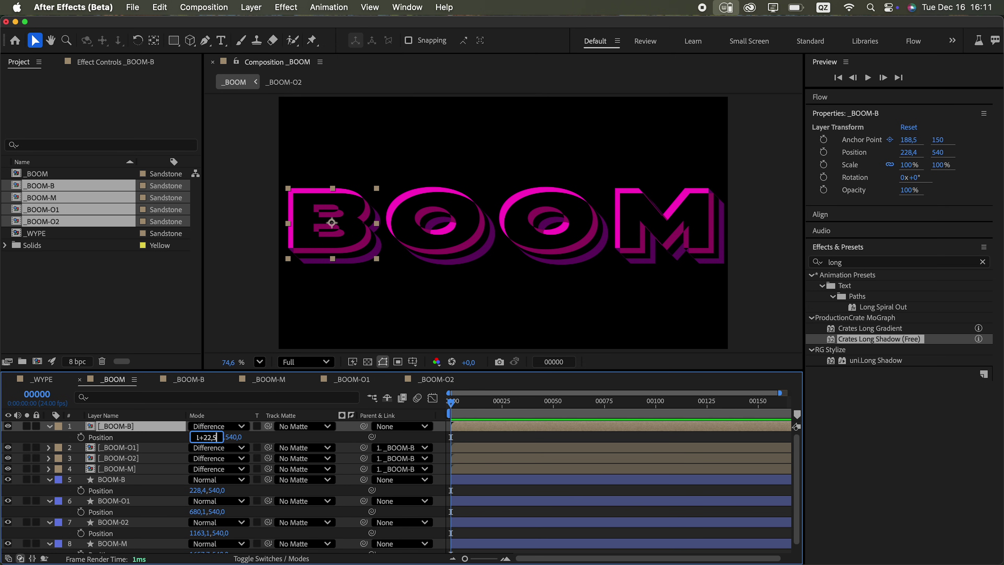
type("+22,5")
key("Tab")
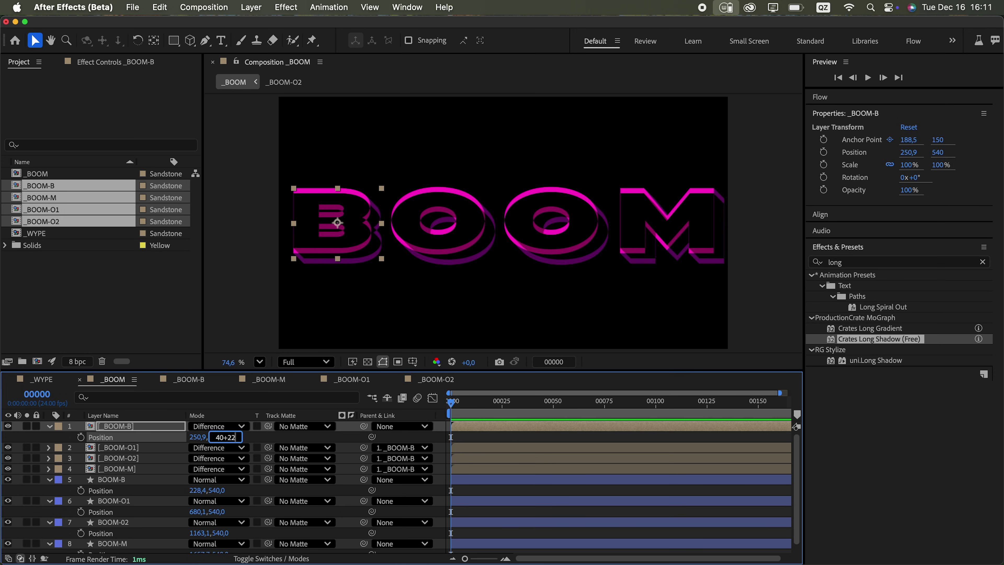
key("Return")
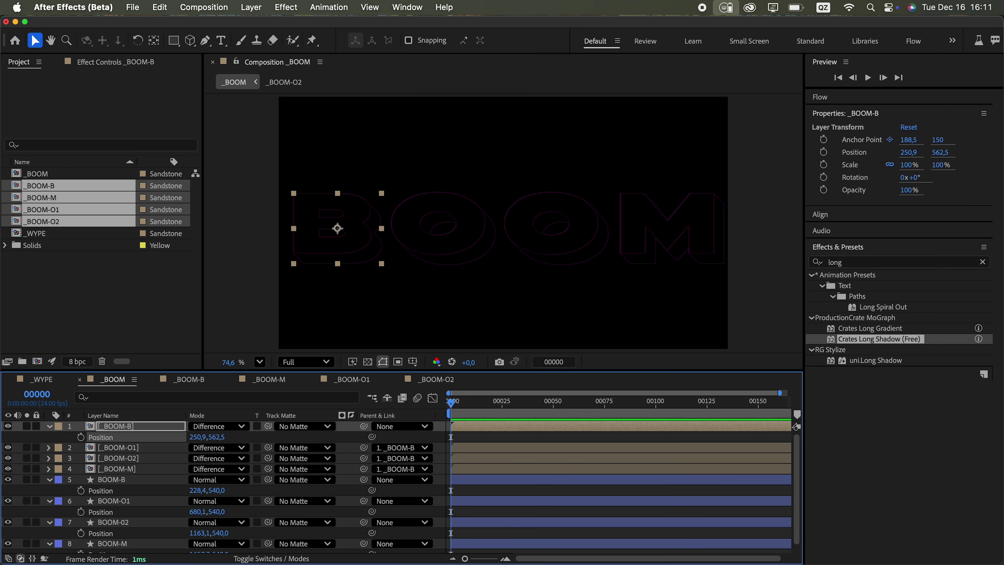
Step: Return the blending mode of all four letter composition layers to Normal
left_click(136, 470, "shift")
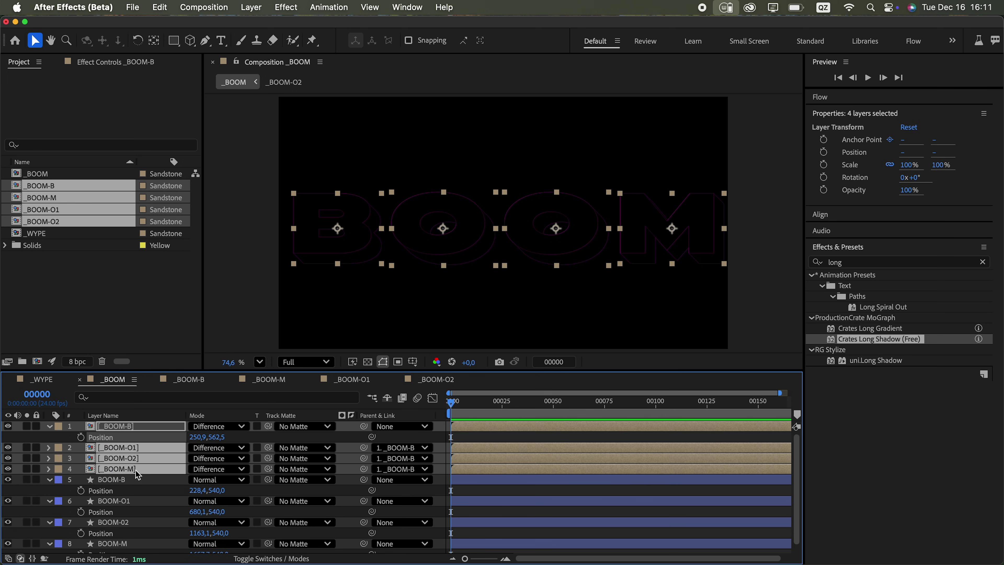
left_click(237, 425)
left_click(233, 439)
left_click(313, 415)
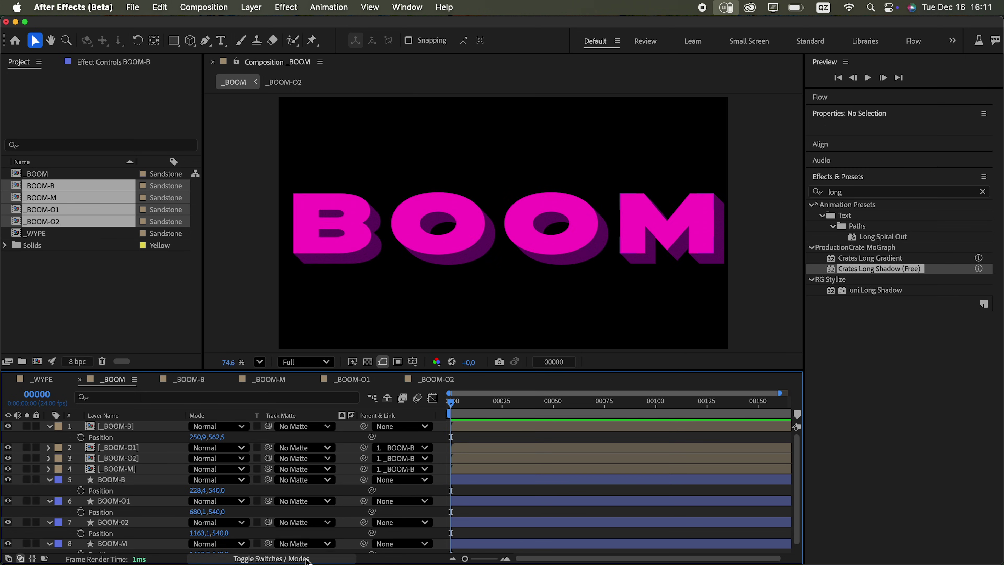
Step: Turn off the visibility of the four original shape layers, mark them shy and hide the shy layers from the timeline
left_click(271, 558)
left_click(112, 480)
left_click(109, 544, "shift")
left_click(8, 544)
left_click(193, 473)
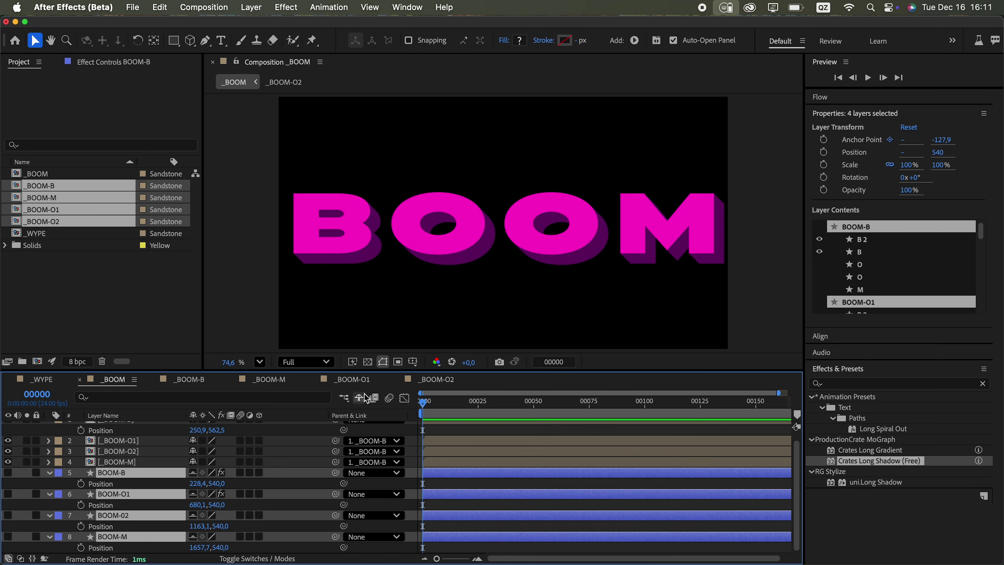
left_click(360, 398)
left_click(276, 557)
Step: Leave only _BOOM-B visible among the letter compositions and search the effects for Shatter
left_click_drag(8, 448, 11, 480)
left_click(114, 426)
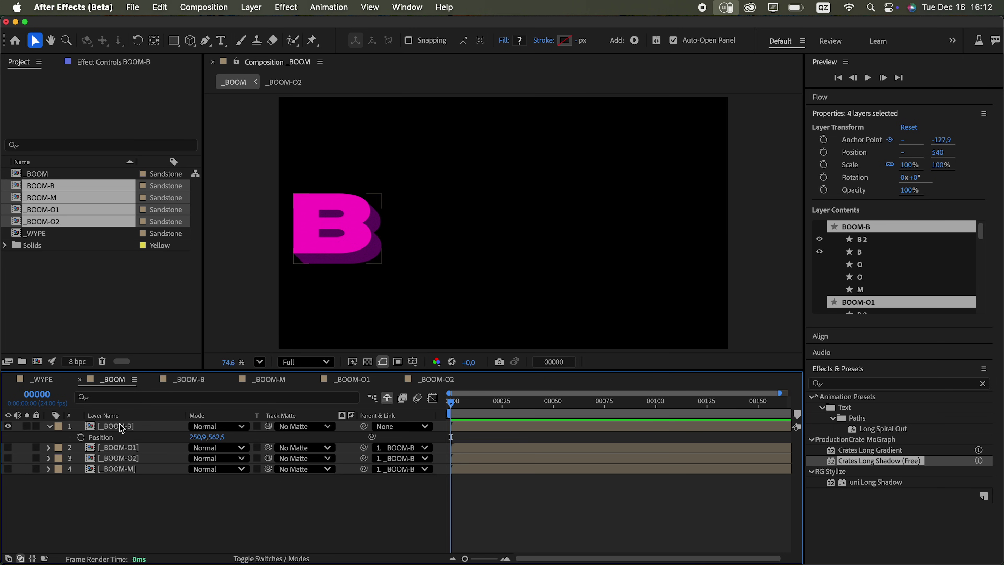
left_click(818, 261)
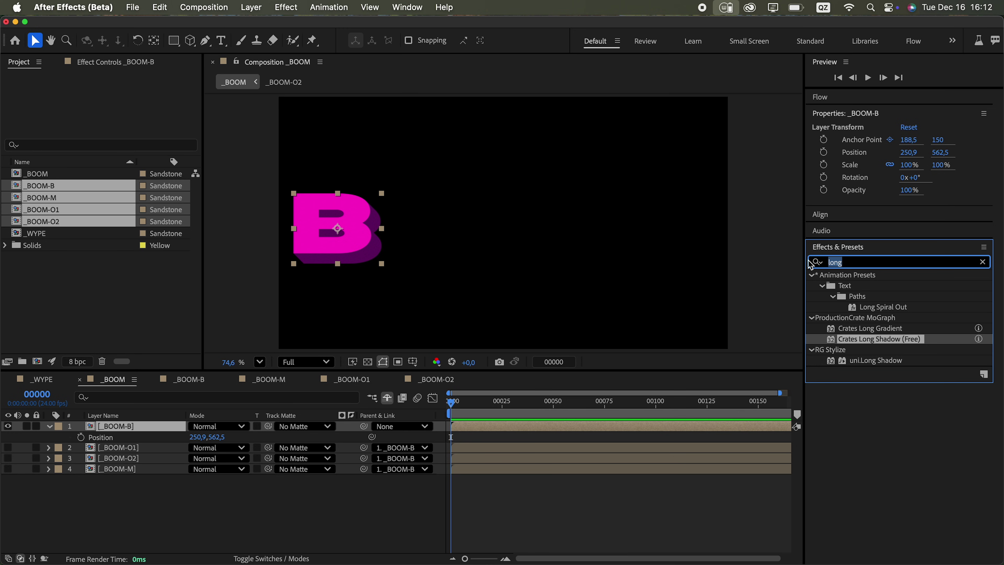
type("shatt")
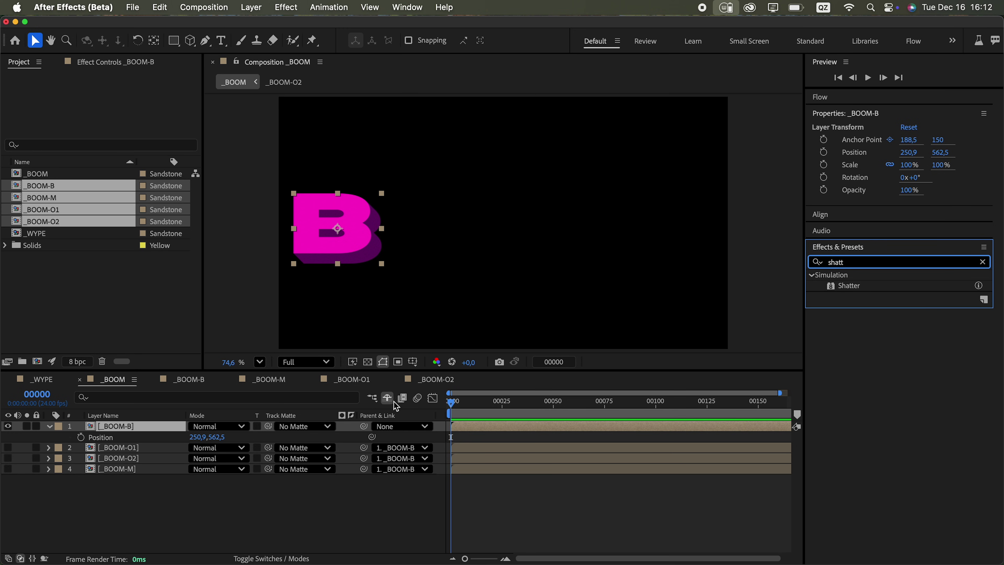
left_click(394, 401)
left_click_drag(849, 285, 130, 479)
left_click_drag(451, 413, 472, 413)
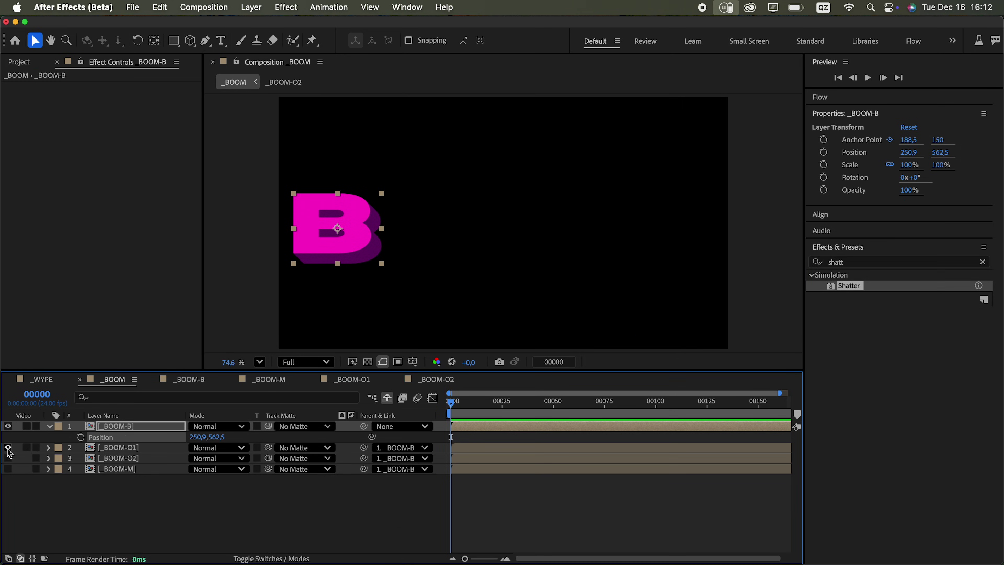
Step: Show the _BOOM-O1 layer and apply the Shatter effect to both _BOOM-B and _BOOM-O1
left_click(8, 447)
left_click(762, 258)
left_click_drag(848, 285, 134, 427)
left_click_drag(849, 286, 143, 456)
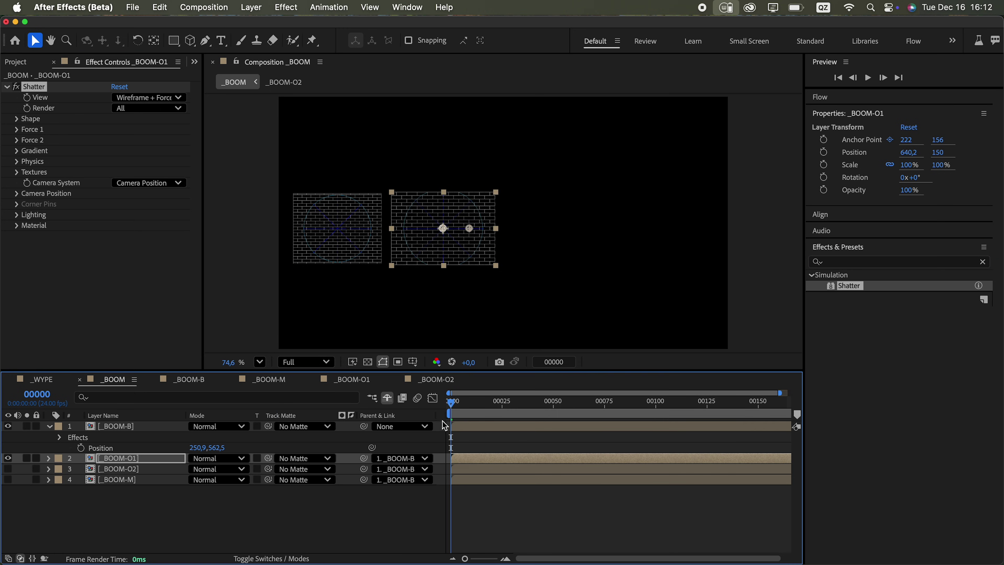
Step: Remove Shatter from _BOOM-O1, hide that layer again and select _BOOM-B
left_click(44, 91)
key("Delete")
left_click(8, 459)
left_click(143, 427)
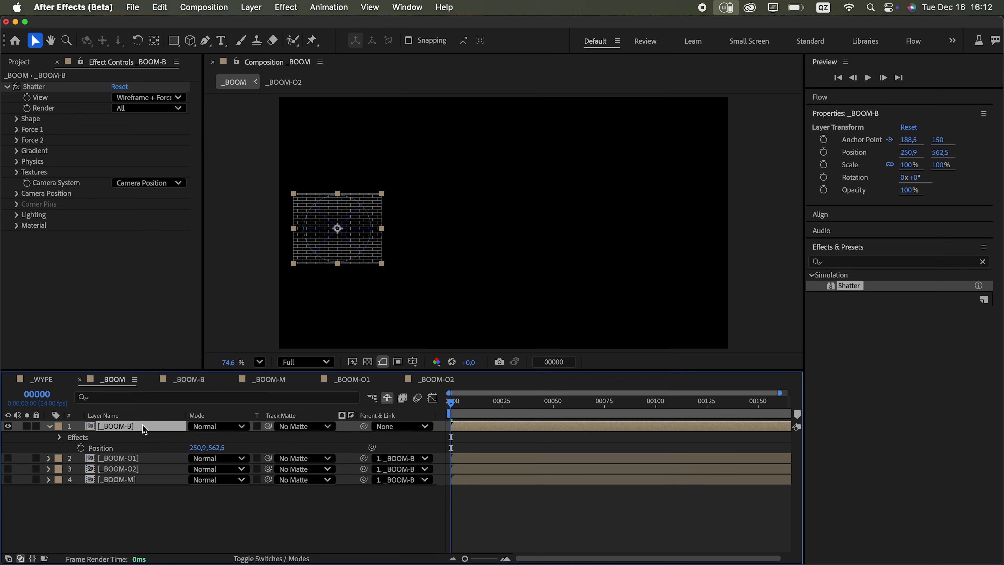
Step: Set the Shatter view on _BOOM-B to Rendered and preview the explosion up to frame 15
left_click(148, 97)
left_click(134, 104)
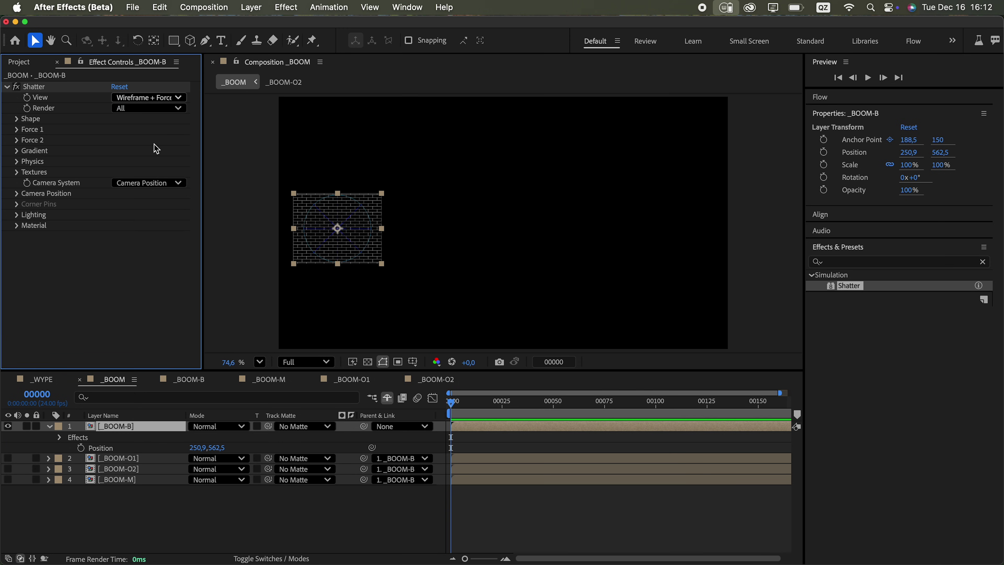
left_click_drag(458, 404, 481, 413)
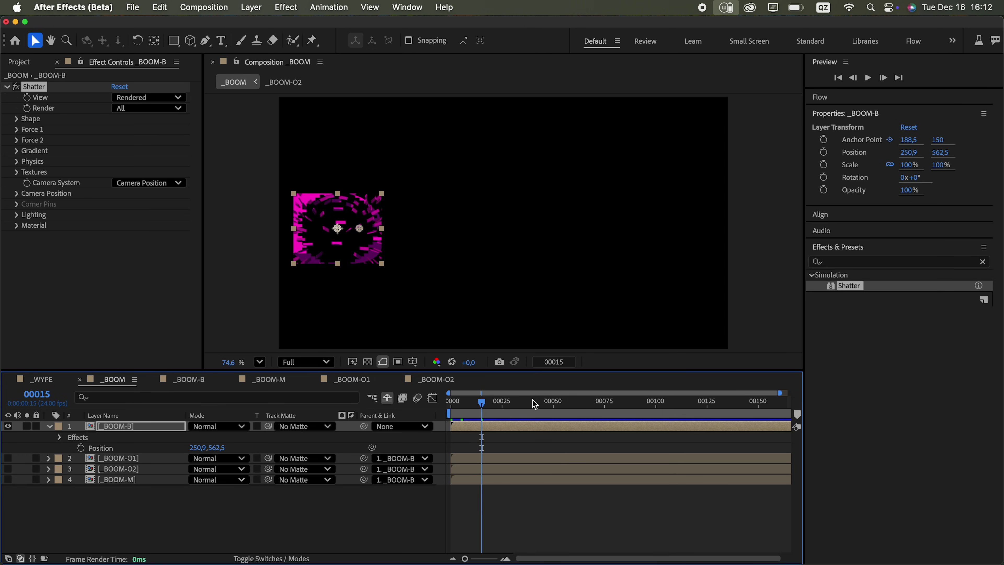
Step: Add a Grow Bounds effect above Shatter on _BOOM-B and set its Pixels to 1920
left_click(834, 261)
type("g")
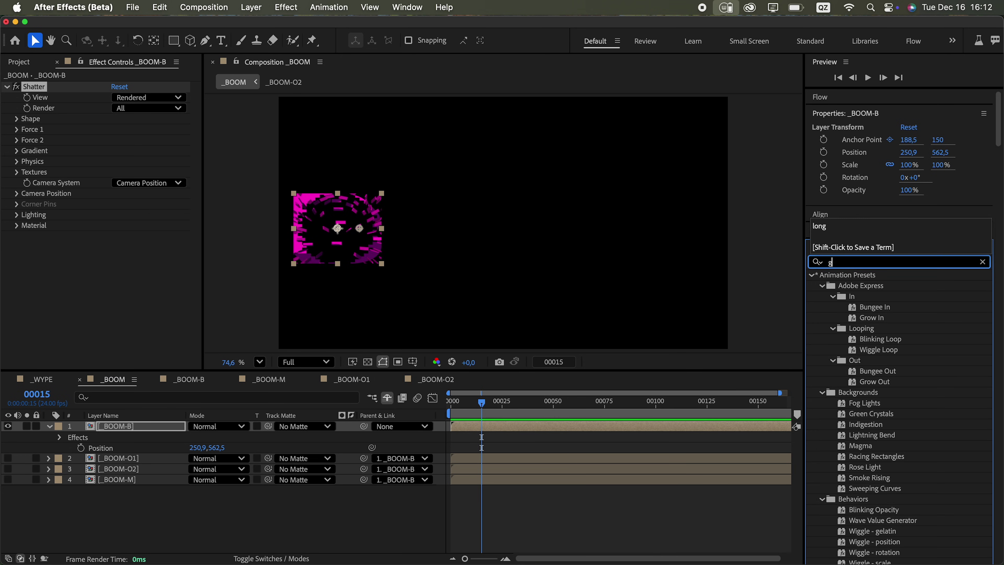
type("row bound")
left_click_drag(858, 306, 176, 105)
left_click_drag(305, 263, 294, 269)
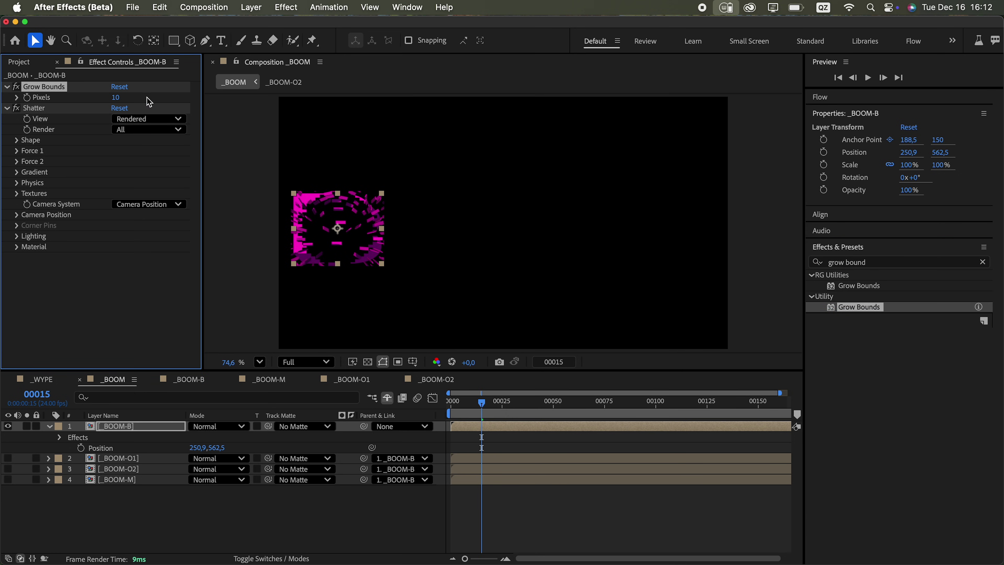
left_click_drag(116, 104, 205, 95)
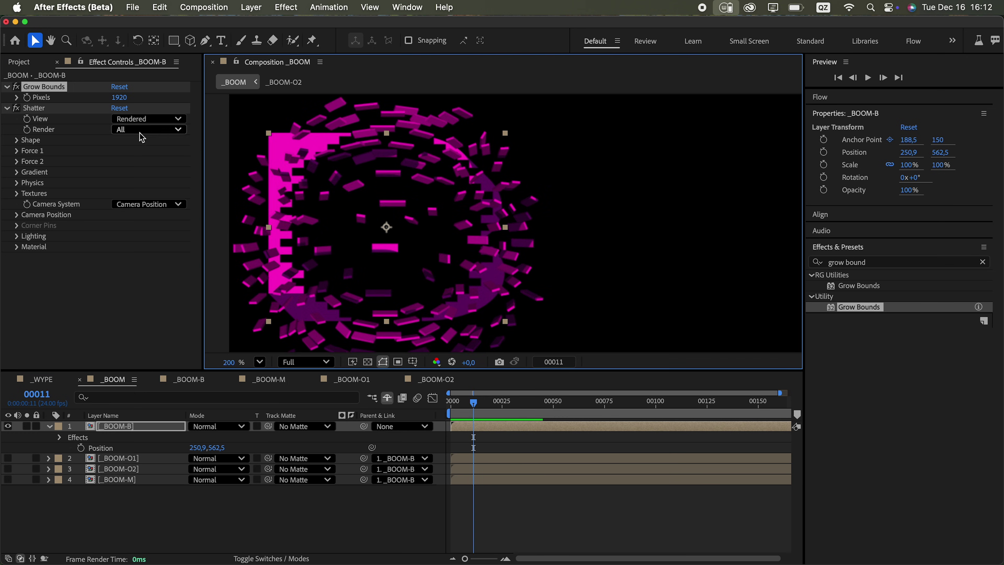
Step: Try the Carpenter's Wheel, Chevrons, Crescents, Eggs and Puzzle patterns for the Shatter shape on _BOOM-B
left_click(17, 141)
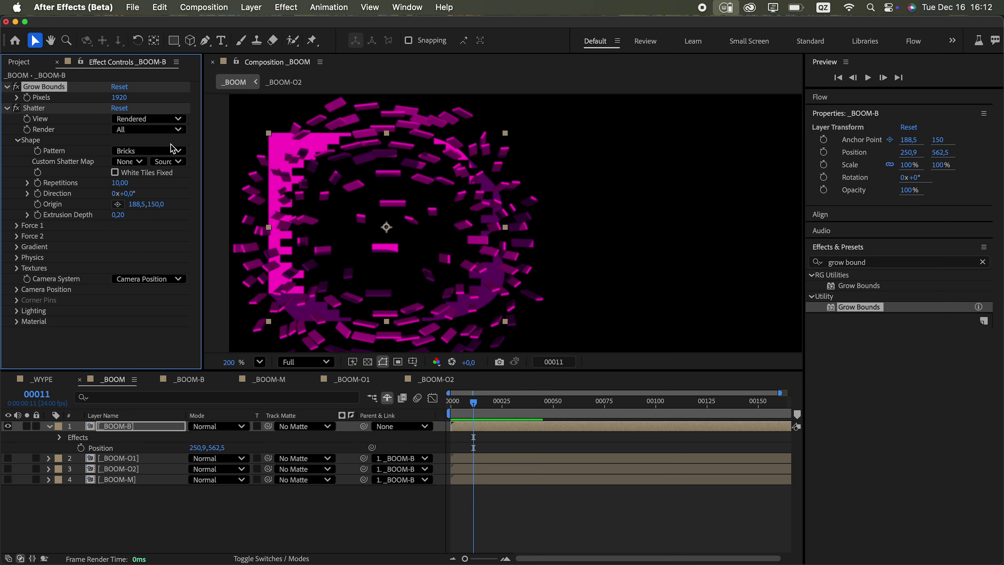
left_click(158, 151)
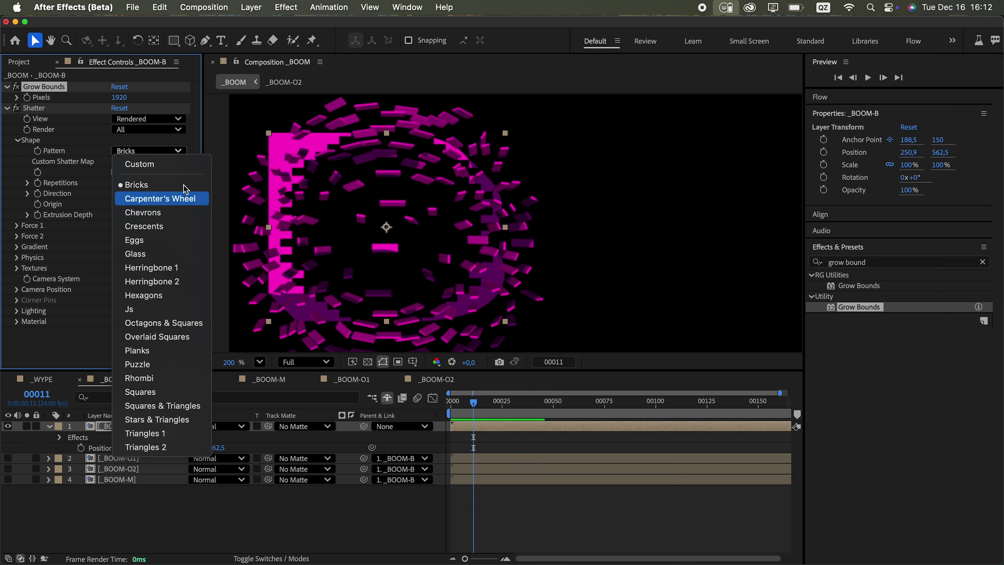
left_click(185, 197)
left_click(166, 151)
left_click(170, 213)
left_click(166, 151)
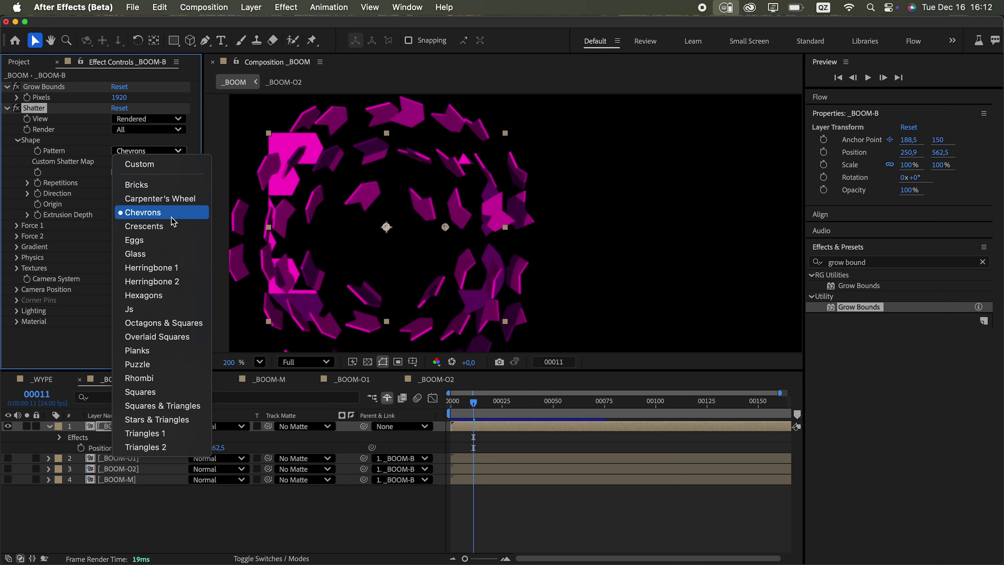
left_click(174, 225)
left_click(166, 151)
left_click(178, 240)
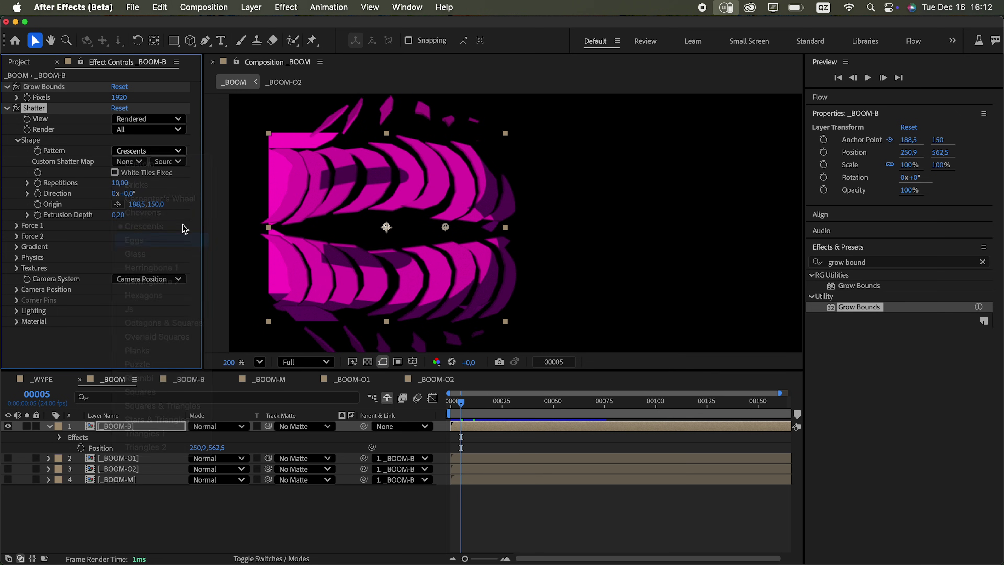
left_click(166, 151)
left_click(158, 358)
mouse_move(461, 403)
left_mouse_down()
mouse_move(474, 412)
mouse_move(458, 411)
left_mouse_up()
Step: Set the Shatter pattern to Glass with 20 repetitions and an extrusion depth of 1,50
left_click(160, 155)
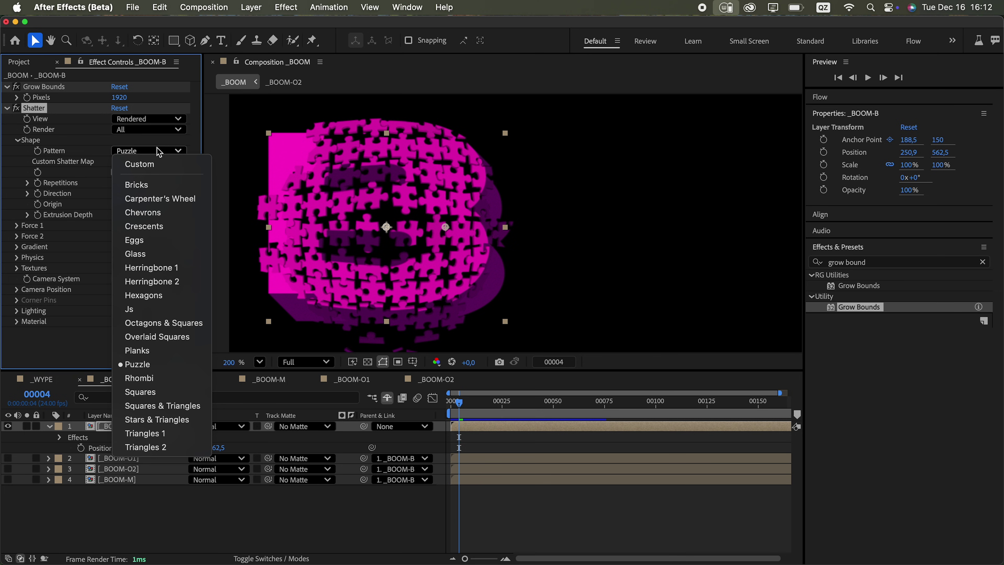
left_click(175, 255)
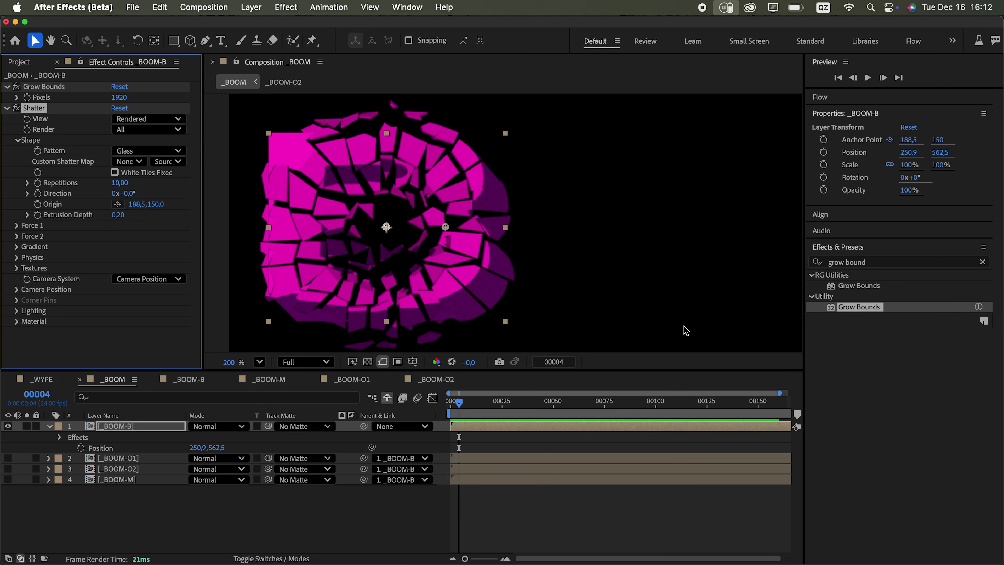
left_click_drag(120, 183, 172, 181)
left_click_drag(119, 215, 193, 206)
Step: Set the Force 1 radius of the Shatter effect to 0,70 and scrub through the B's explosion
left_click_drag(461, 404, 690, 410)
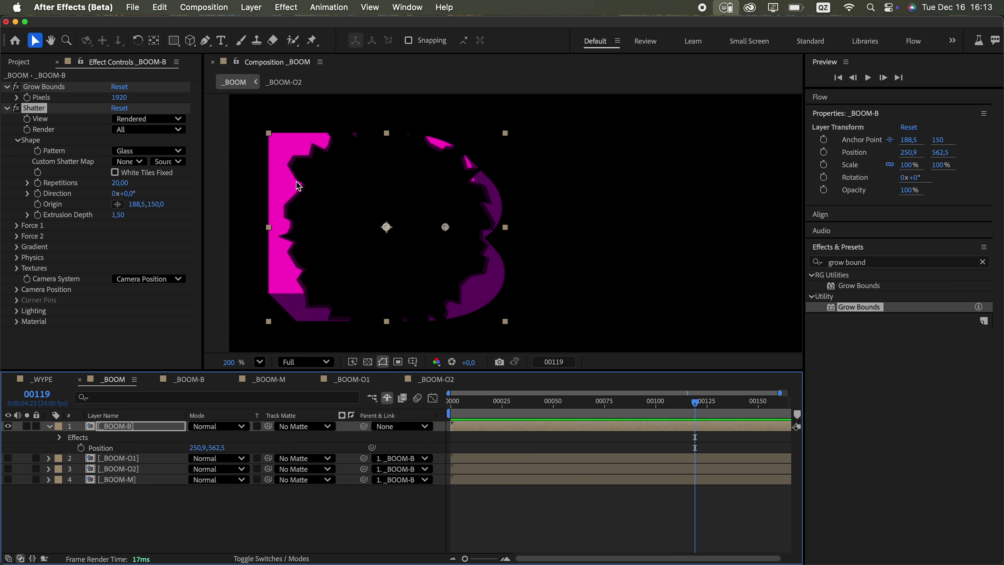
left_click(17, 225)
left_click_drag(118, 259, 137, 261)
key("super+Left")
key("super+Left")
key("super+Left")
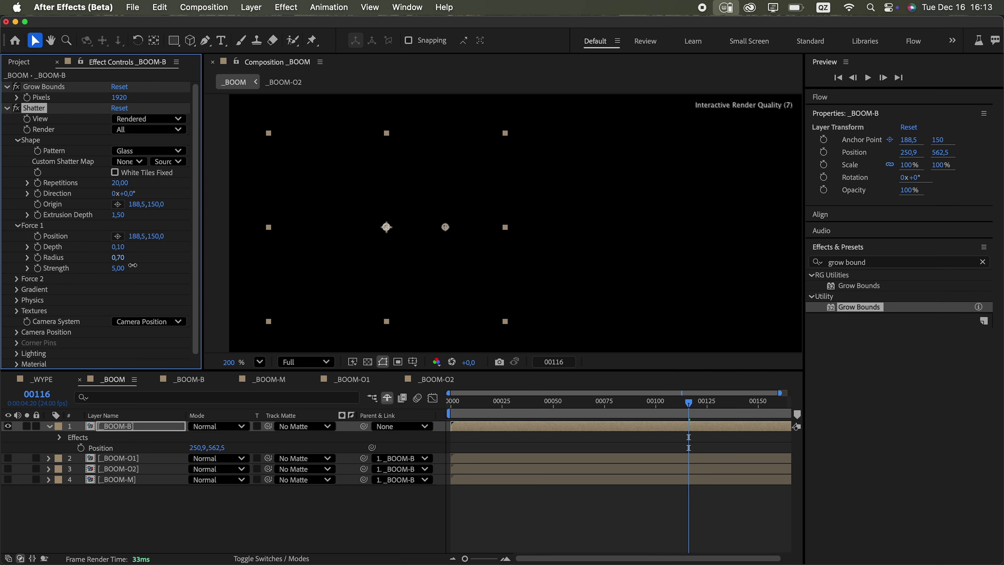
left_click_drag(673, 411, 530, 412)
left_click_drag(530, 411, 451, 412)
left_click_drag(454, 411, 493, 411)
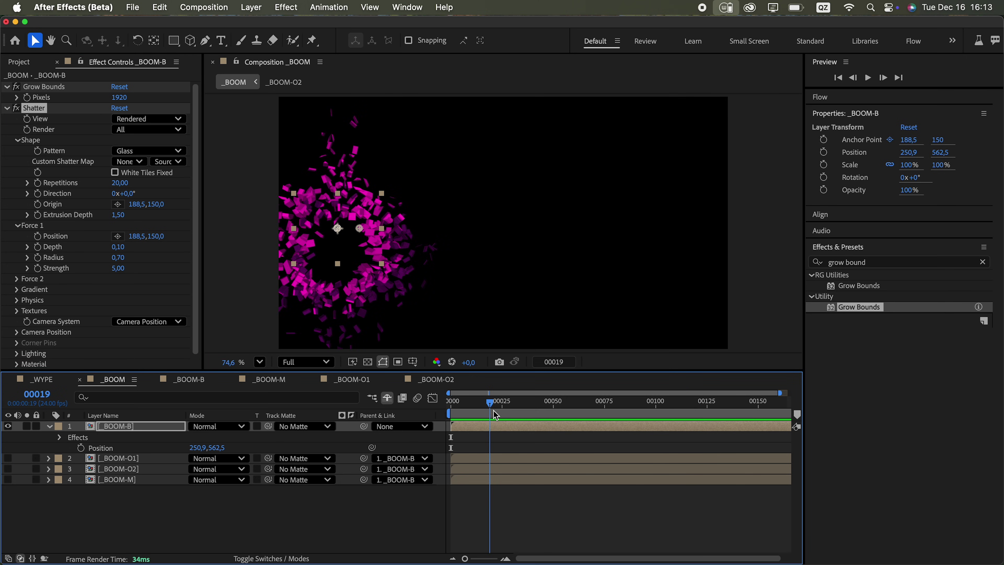
Step: Set the Force 1 strength of the Shatter effect on _BOOM-B to 15,00 and preview the explosion
left_click_drag(121, 271, 188, 273)
left_click_drag(488, 410, 483, 409)
left_click_drag(483, 410, 450, 410)
key("space")
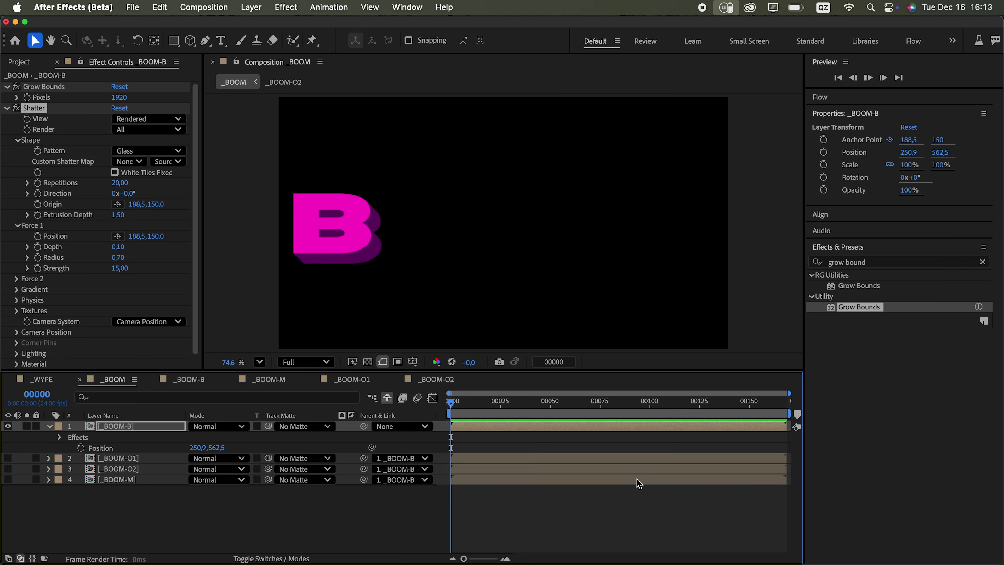
key("space")
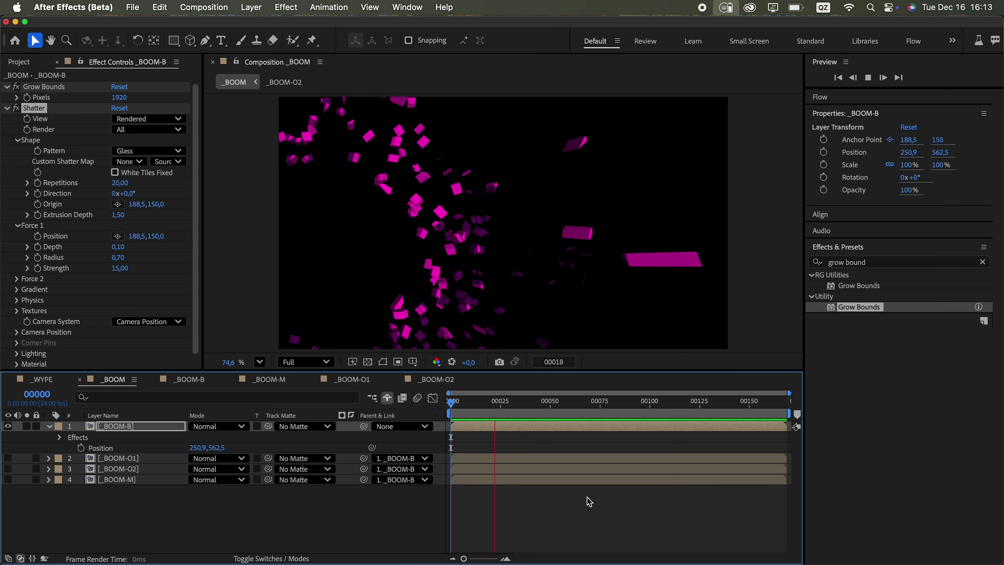
left_click_drag(510, 412, 469, 417)
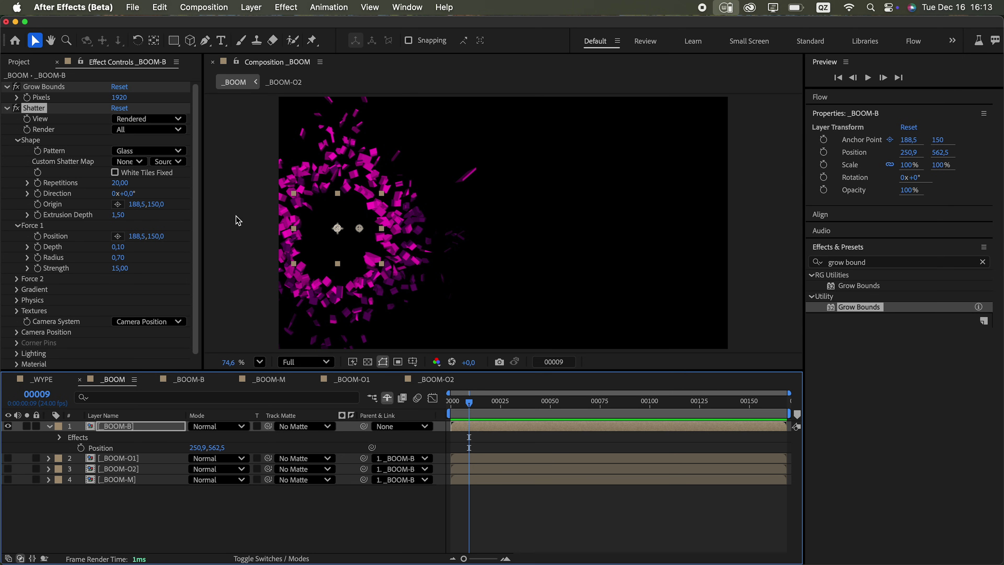
Step: Set the viscosity in the Shatter effect's Physics settings to 0,50 and check the explosion around frame 53
left_click(17, 300)
scroll(199, 314, "down", 5)
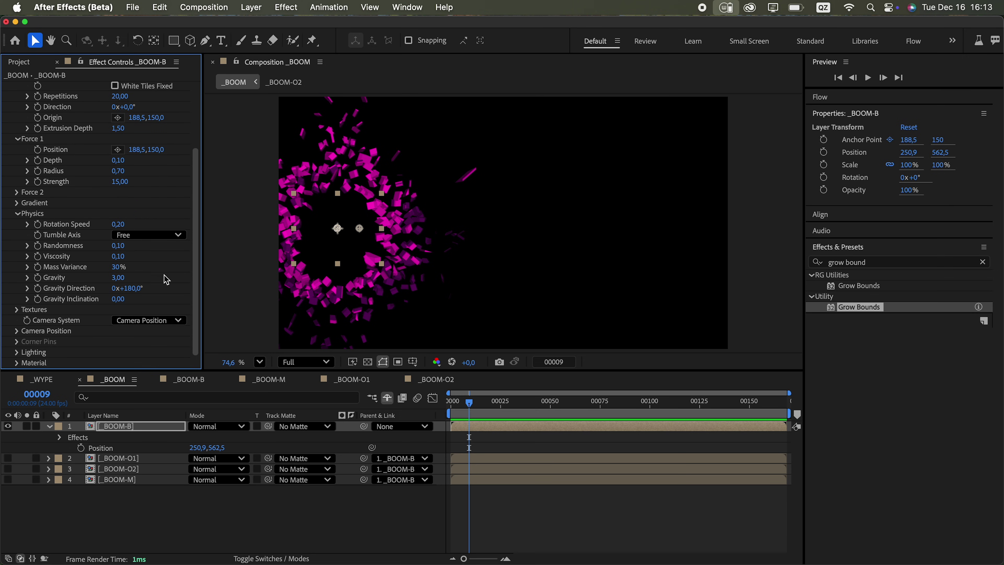
left_click_drag(119, 256, 134, 256)
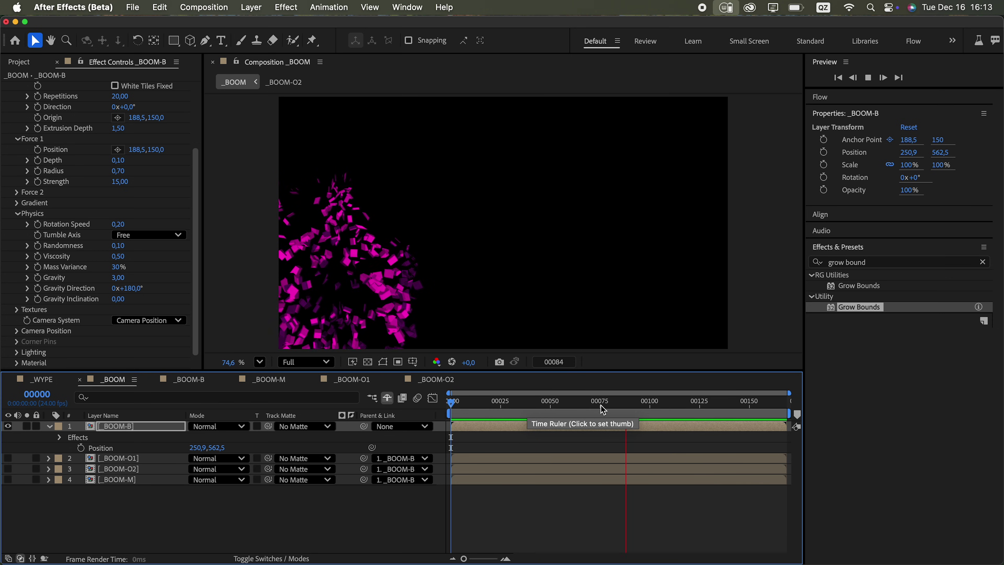
left_click(556, 405)
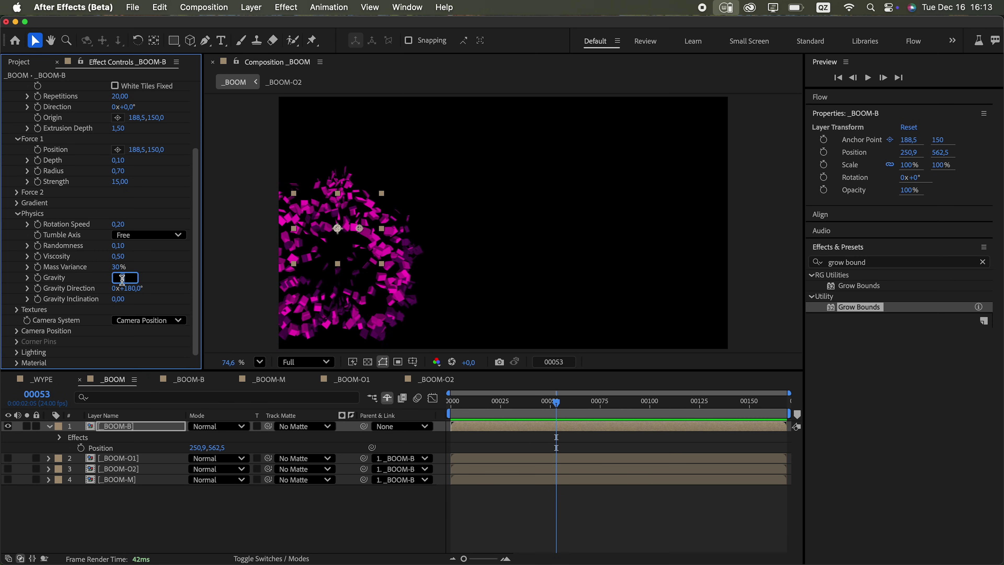
Step: Set the Shatter gravity to 1,00 and the gravity inclination to 90,00, previewing the motion
left_click_drag(118, 281, 103, 282)
key("space")
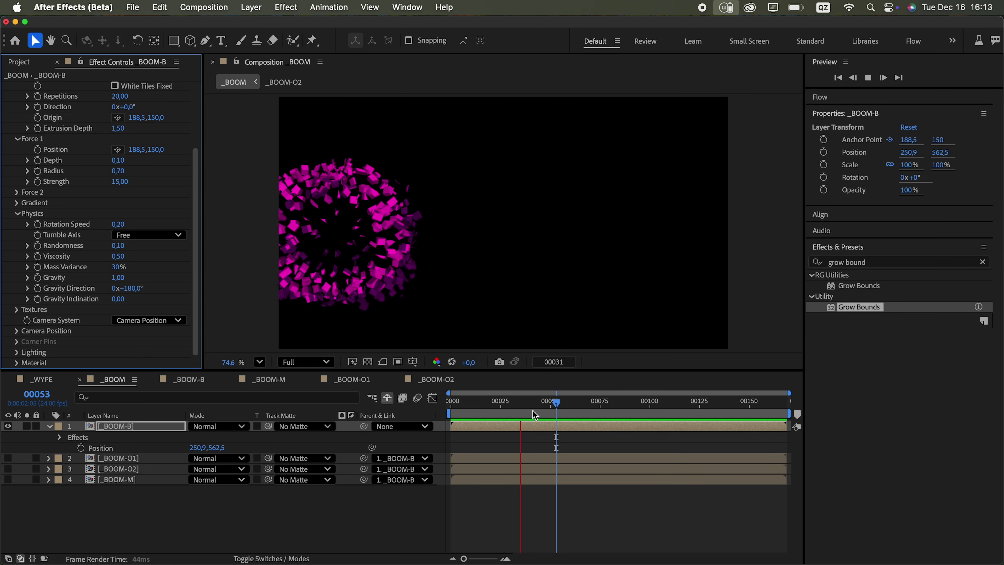
key("space")
left_click(117, 301)
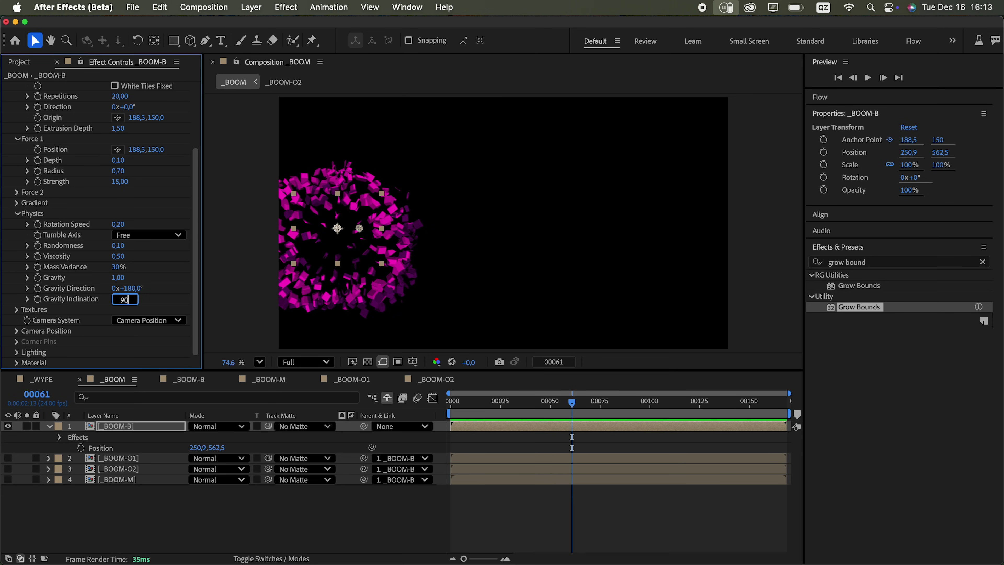
key("Return")
key("space")
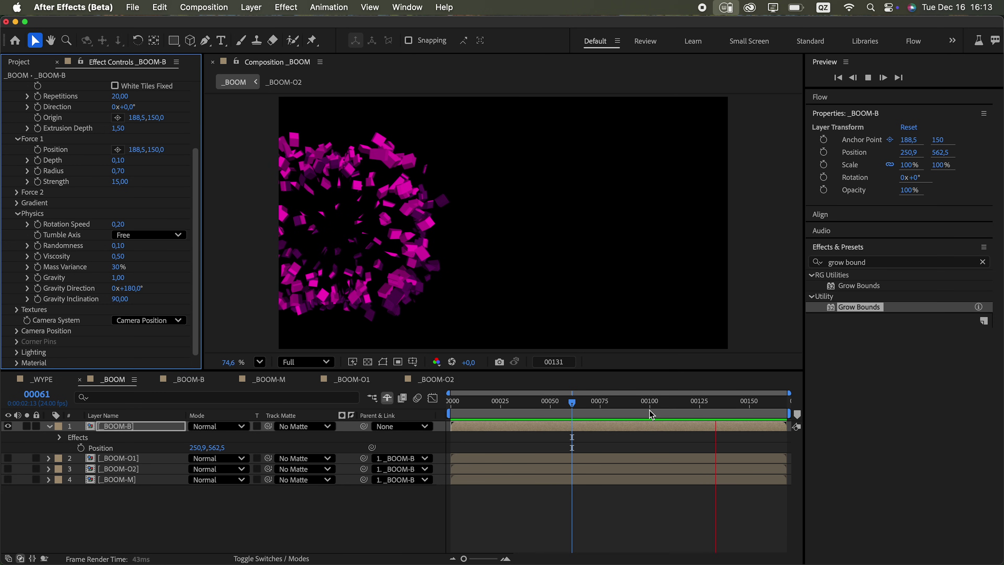
left_click_drag(649, 410, 462, 429)
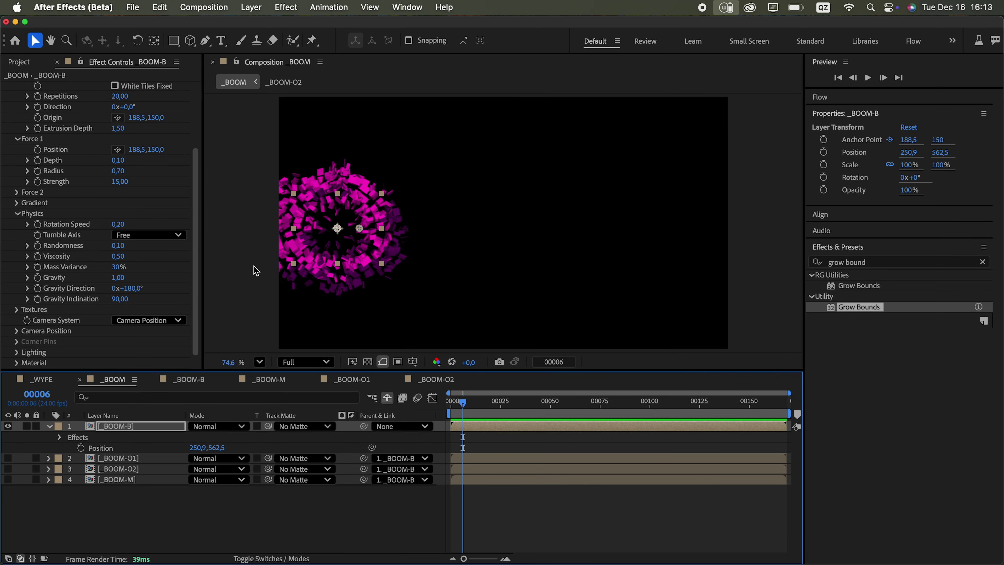
Step: Set the Shatter Side Mode to Color with a yellow texture colour and inspect the B's shards close up at frame 2
left_click(16, 309)
scroll(193, 316, "down", 5)
left_click(138, 280)
left_click(145, 292)
left_click(120, 236)
left_click(231, 478)
left_click(207, 342)
left_click(326, 342)
left_click_drag(463, 407, 449, 411)
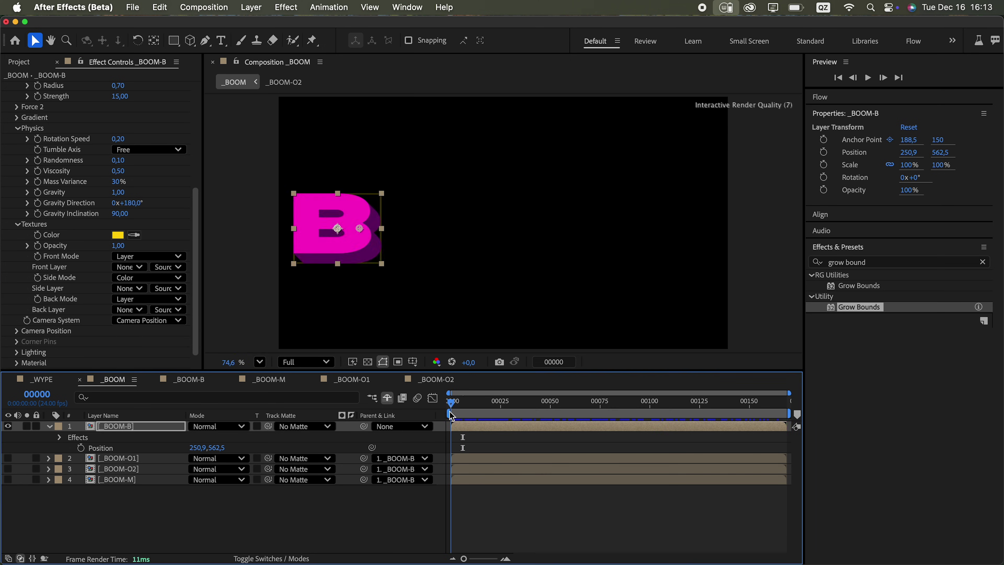
scroll(428, 240, "up", 2)
left_click_drag(428, 240, 566, 198)
left_click_drag(453, 402, 456, 408)
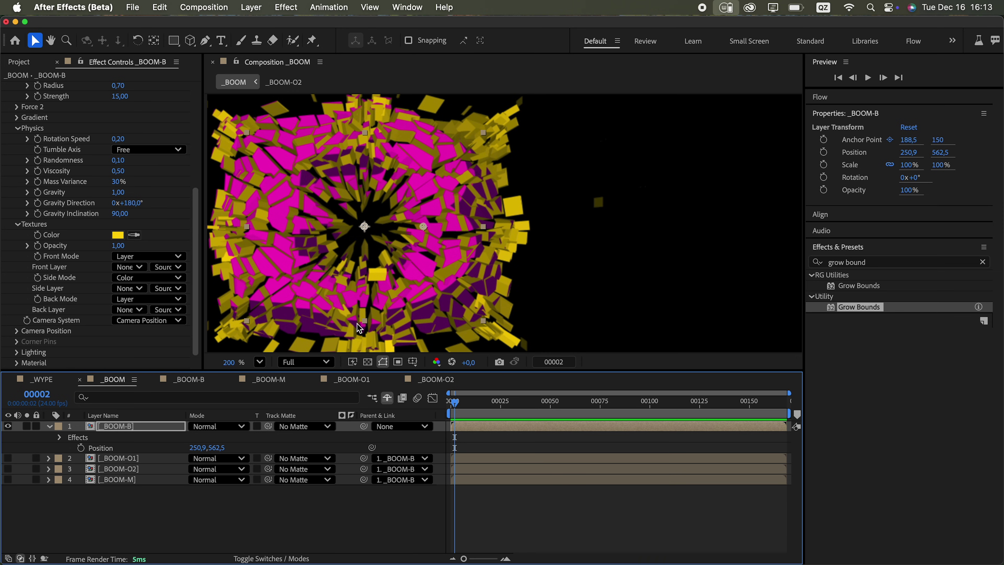
Step: Duplicate the _BOOM-B layer, then strip all effects from the lower copy and solo it
key("super+d")
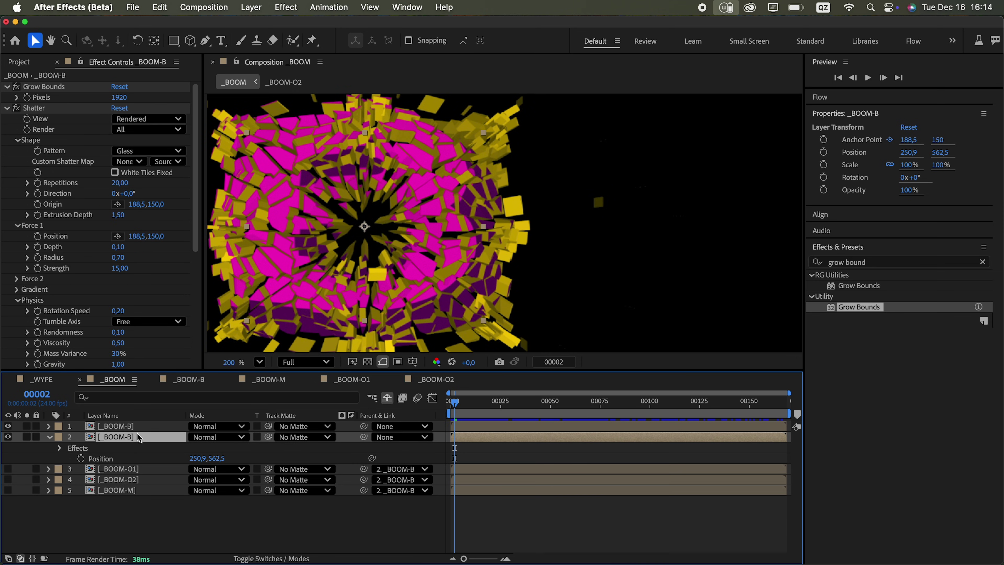
key("Delete")
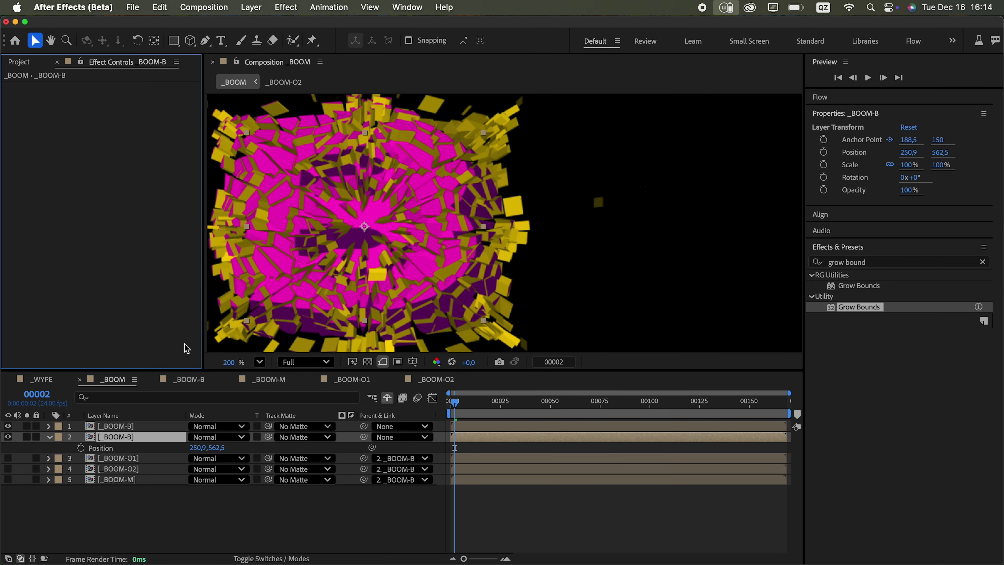
left_click(27, 438)
Step: Apply a Fill effect with colour FFC500 to the lower _BOOM-B copy, then unsolo and hide that layer
left_click(845, 262)
type("fill")
left_click_drag(854, 352, 559, 438)
left_click(122, 117)
left_click(237, 475)
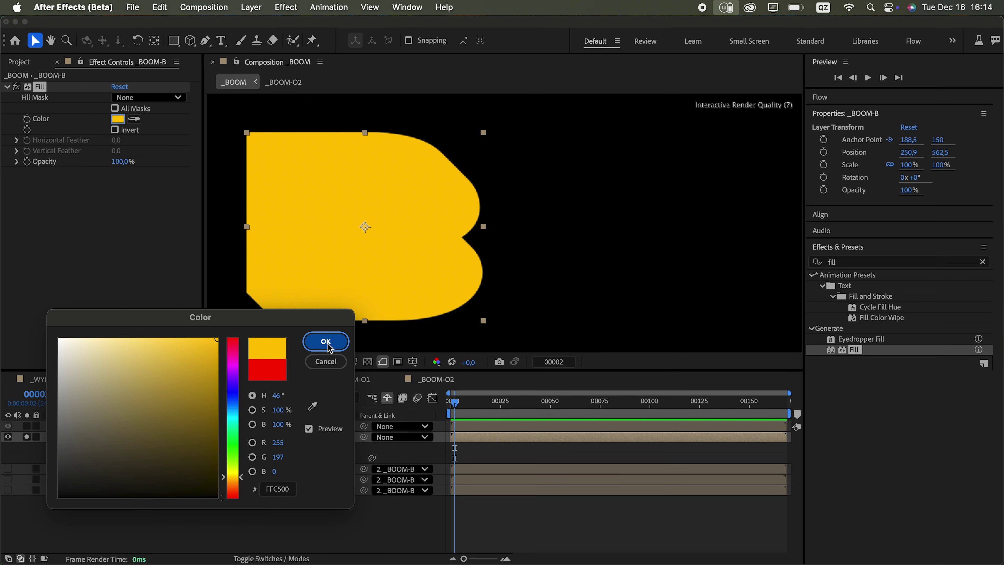
left_click(328, 344)
left_click(26, 437)
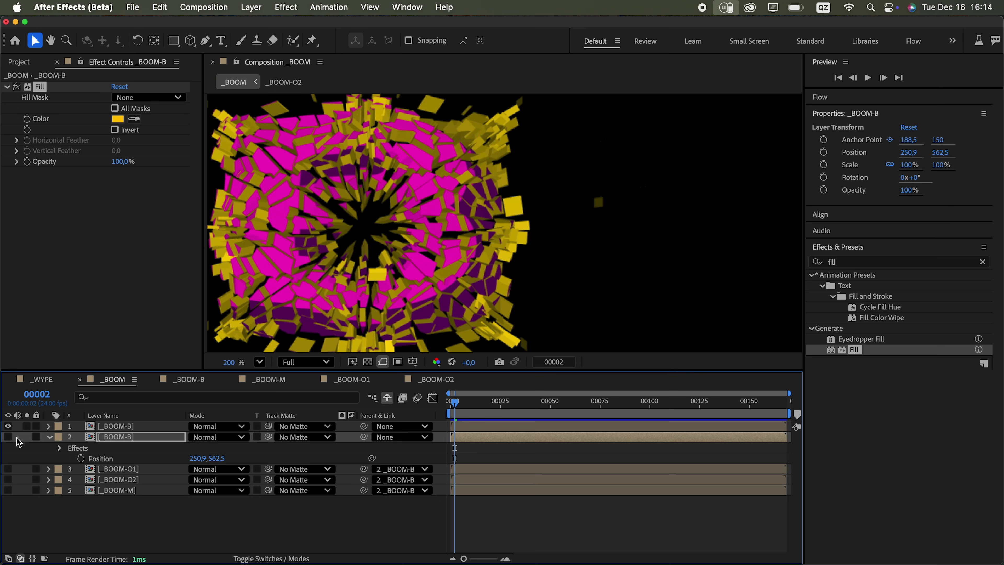
Step: Set the Shatter Side Mode on the top _BOOM-B to Layer, using the second _BOOM-B with Effects & Masks as side layer
left_click(123, 427)
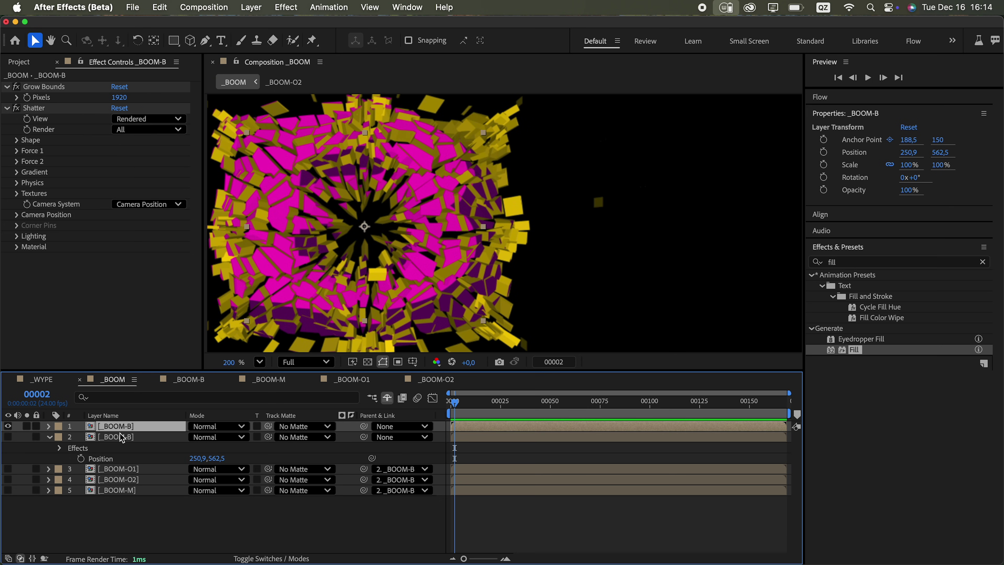
left_click(18, 193)
left_click(158, 247)
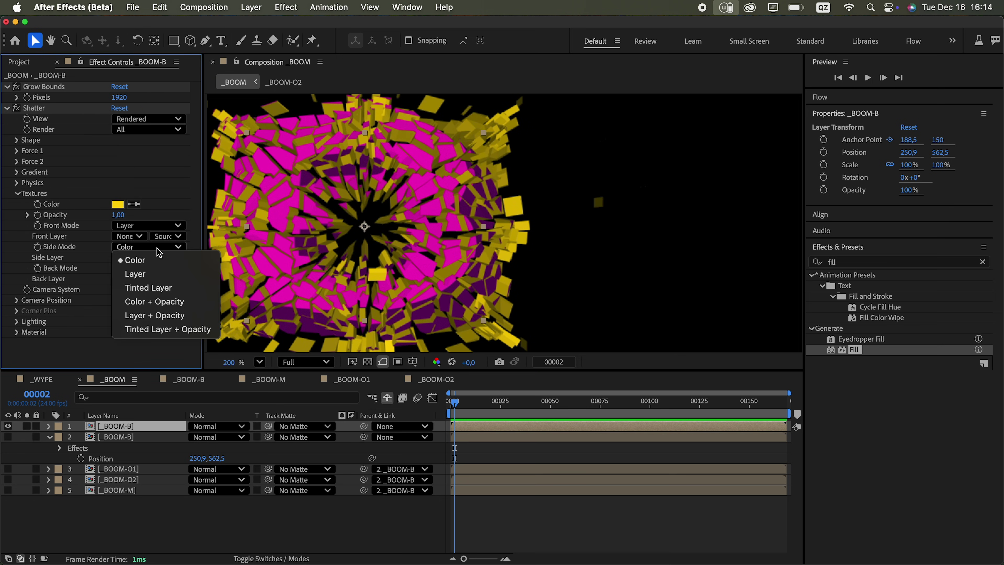
left_click(156, 276)
left_click(144, 260)
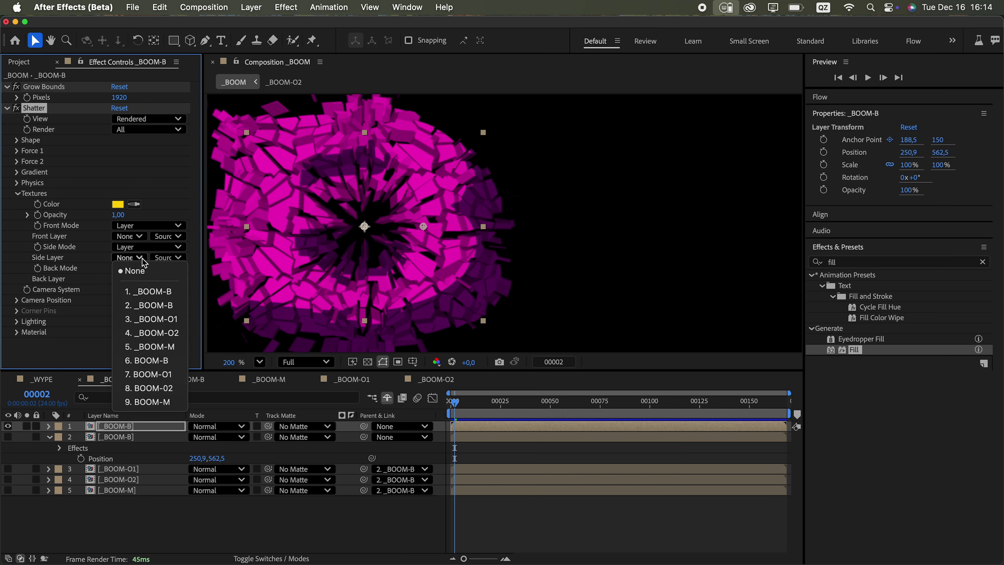
left_click(155, 306)
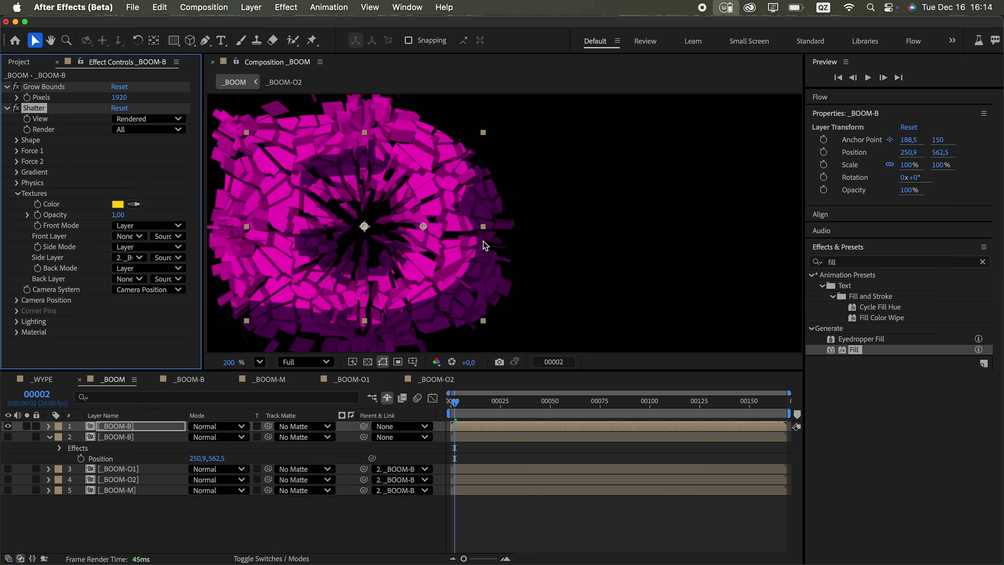
left_click(180, 257)
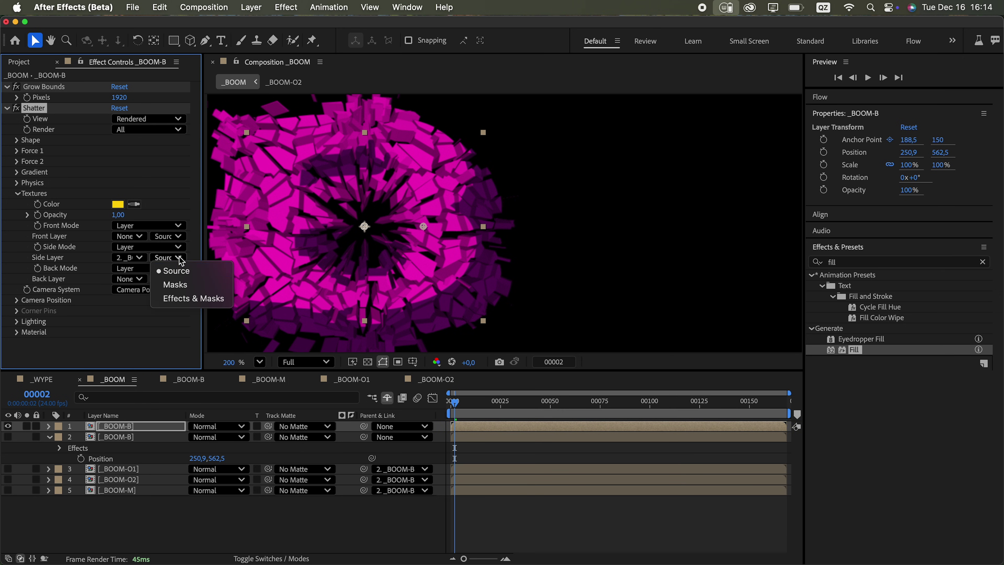
left_click(221, 298)
mouse_move(454, 401)
left_mouse_down()
mouse_move(477, 409)
mouse_move(457, 411)
left_mouse_up()
Step: Set the Shatter light intensity to 0,00 and ambient light to 0,99, then preview the flat-coloured explosion
left_click(17, 321)
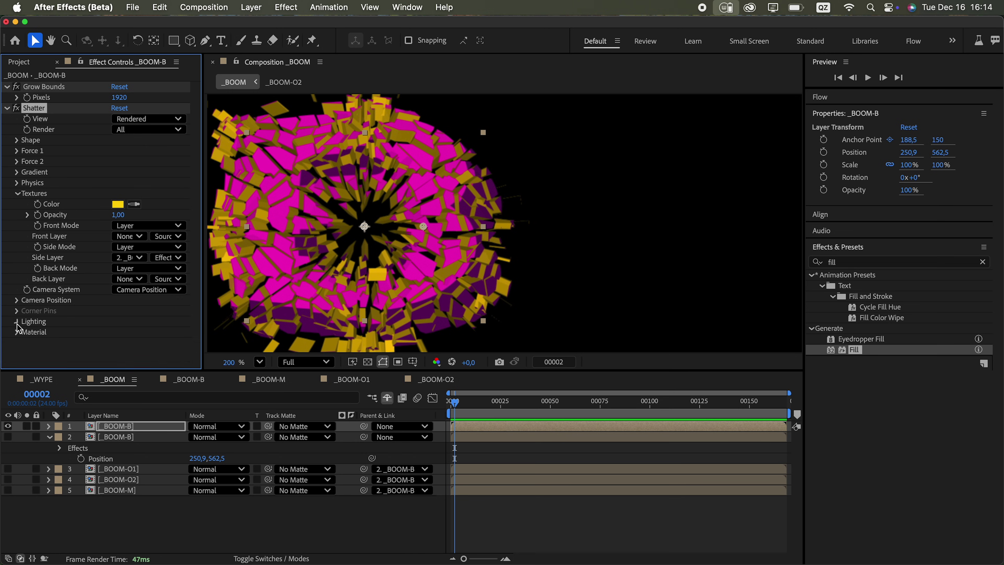
scroll(194, 356, "down", 3)
left_click_drag(118, 310, 137, 338)
left_click_drag(455, 403, 449, 404)
key("shift+slash")
key("space")
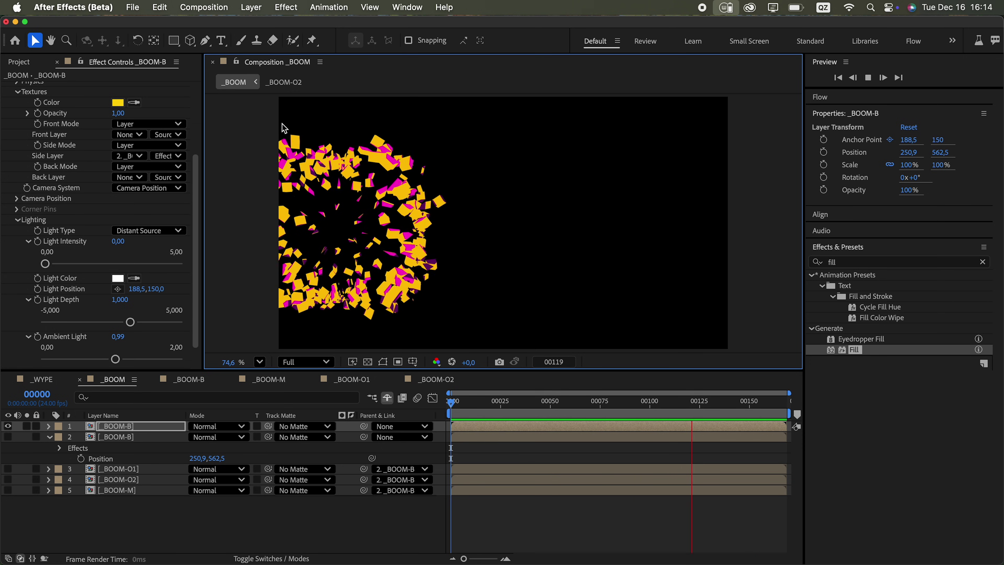
left_click(498, 411)
Step: Copy the Fill effect from the lower _BOOM-B layer and label that layer Yellow
left_click(144, 440)
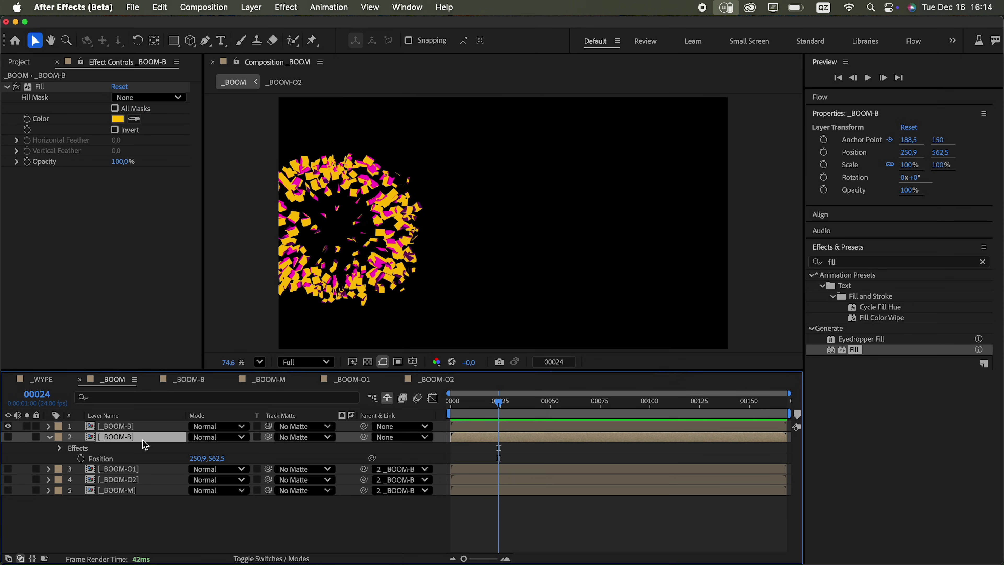
left_click(53, 90)
left_click(58, 437)
left_click(103, 339)
Step: Duplicate the _BOOM-O1, _BOOM-O2 and _BOOM-M layers, paste the Fill effect onto the copies and label them Yellow
left_click(126, 490)
left_click(132, 472, "shift")
key("super+d")
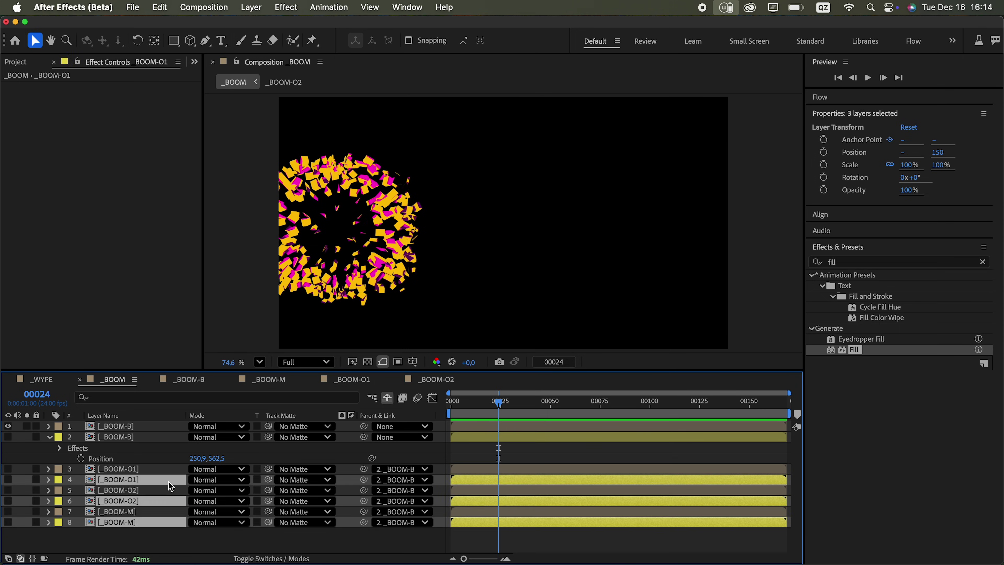
key("super+v")
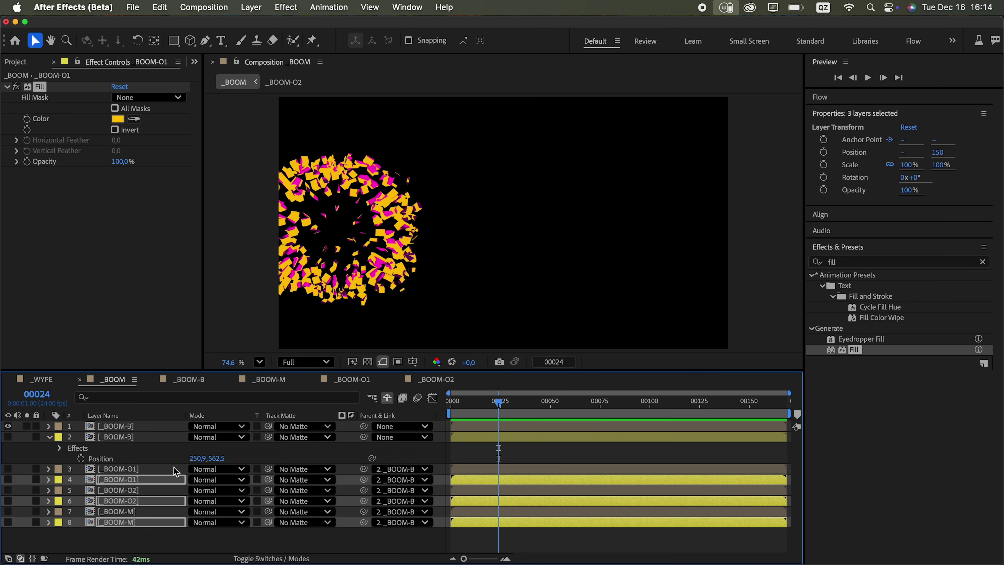
left_click(59, 479)
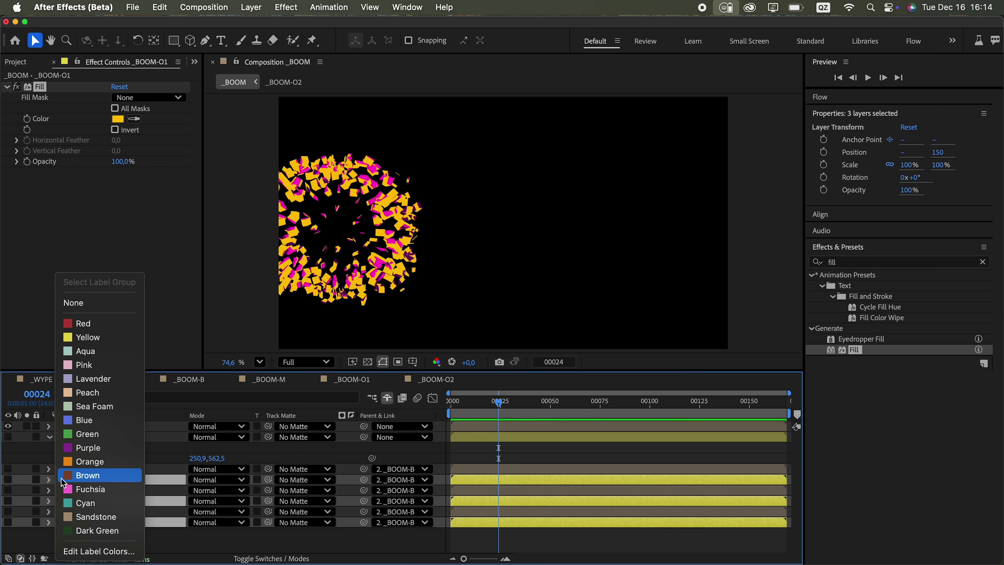
left_click(81, 337)
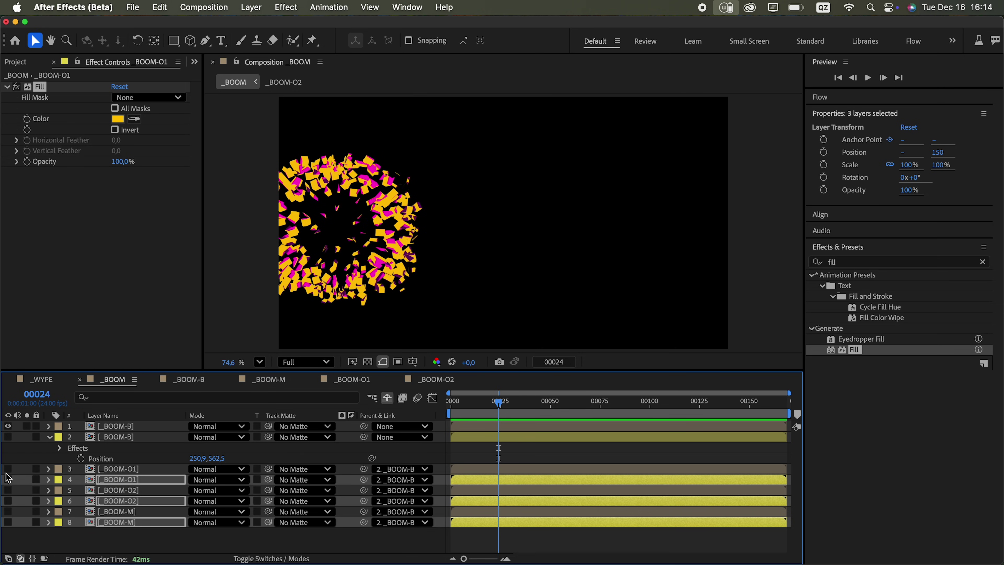
Step: Make the original _BOOM-O1, _BOOM-O2 and _BOOM-M layers visible
left_click(8, 468)
left_click(7, 490)
left_click(8, 511)
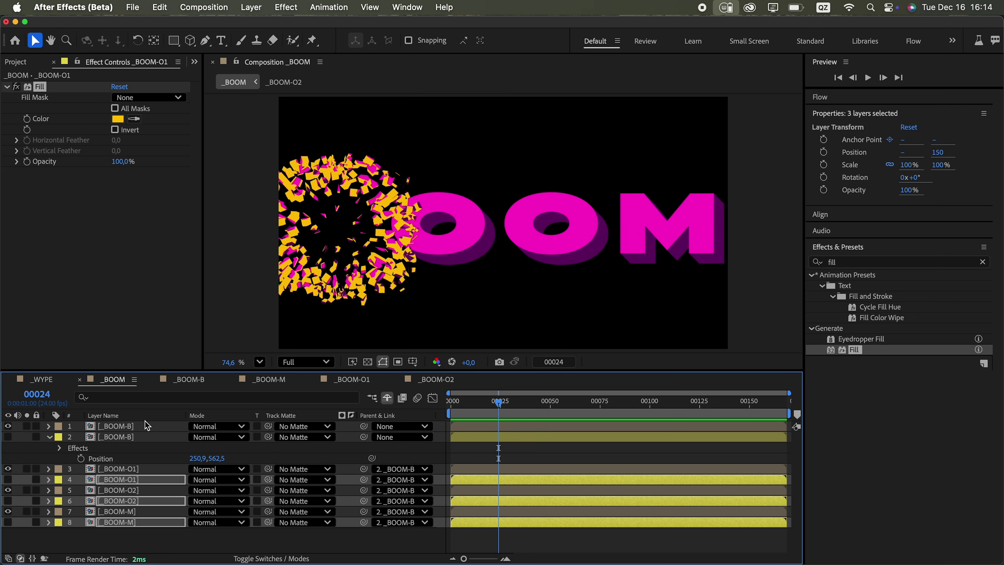
Step: Try pasting the Grow Bounds and Shatter effects from _BOOM-B onto the original _BOOM-O1, _BOOM-O2 and _BOOM-M layers at frame 0
left_click(172, 426)
left_click(132, 469)
left_click_drag(471, 403, 451, 410)
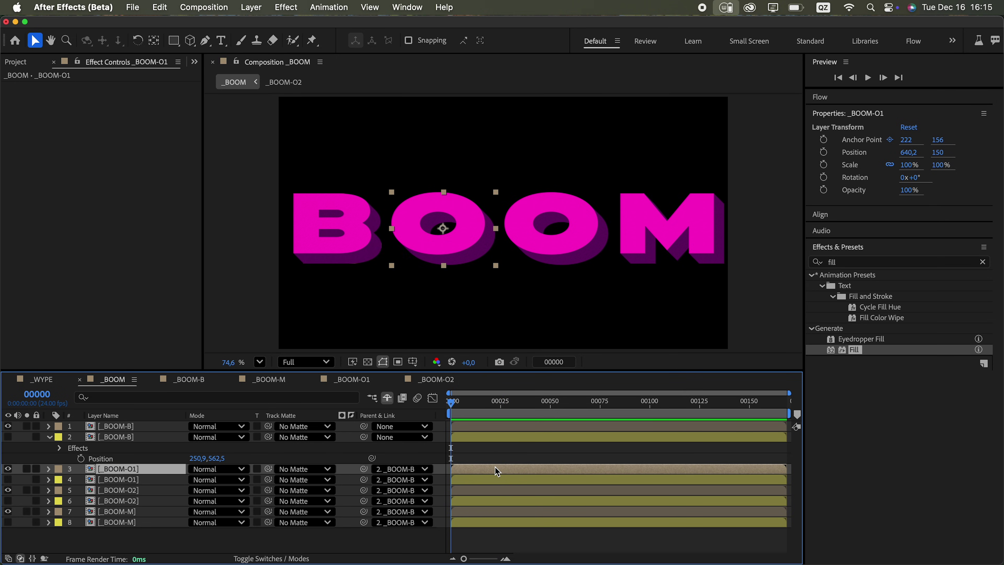
left_click(482, 490)
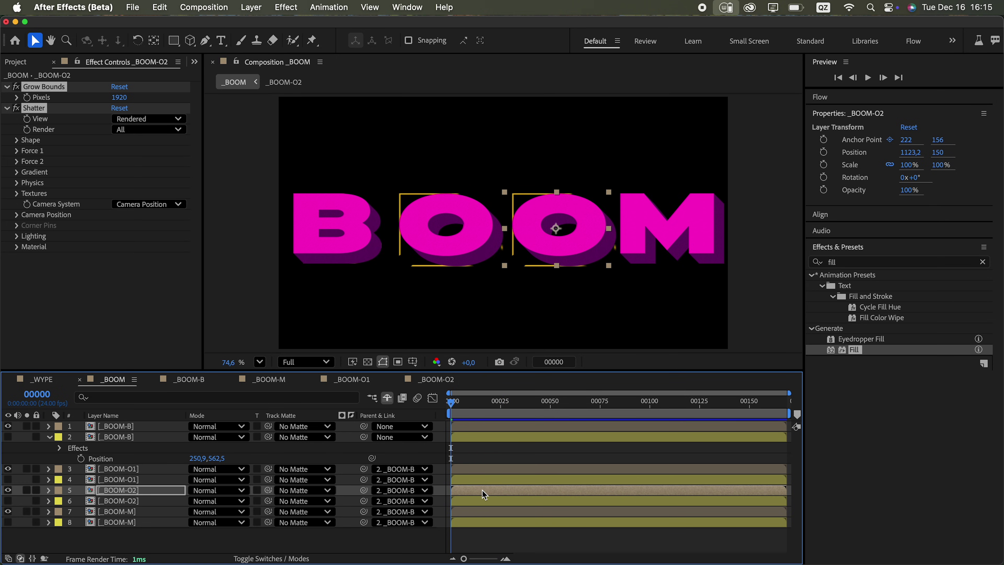
left_click(477, 510)
left_click(133, 490, "super")
left_click(133, 468, "super")
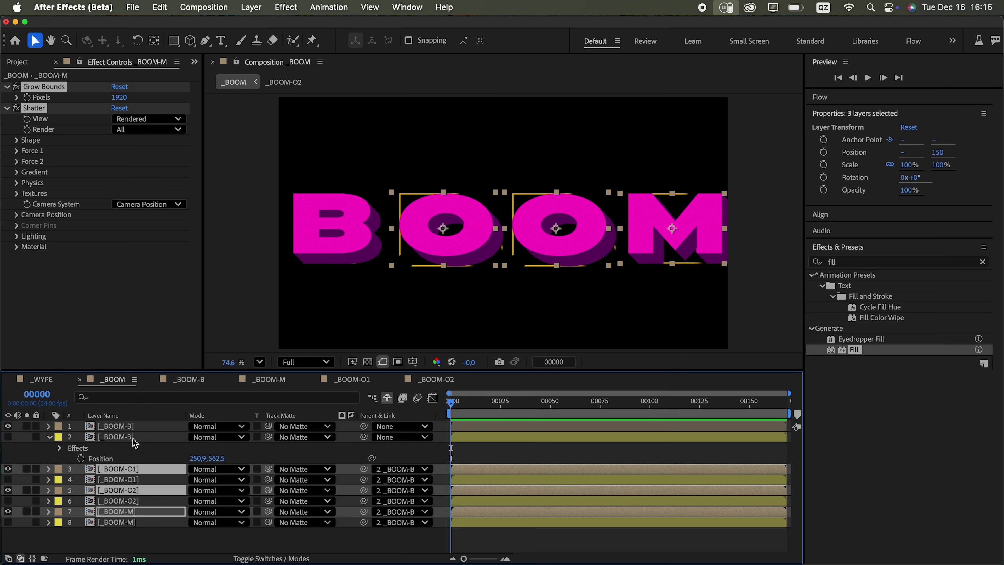
left_click(133, 427, "super")
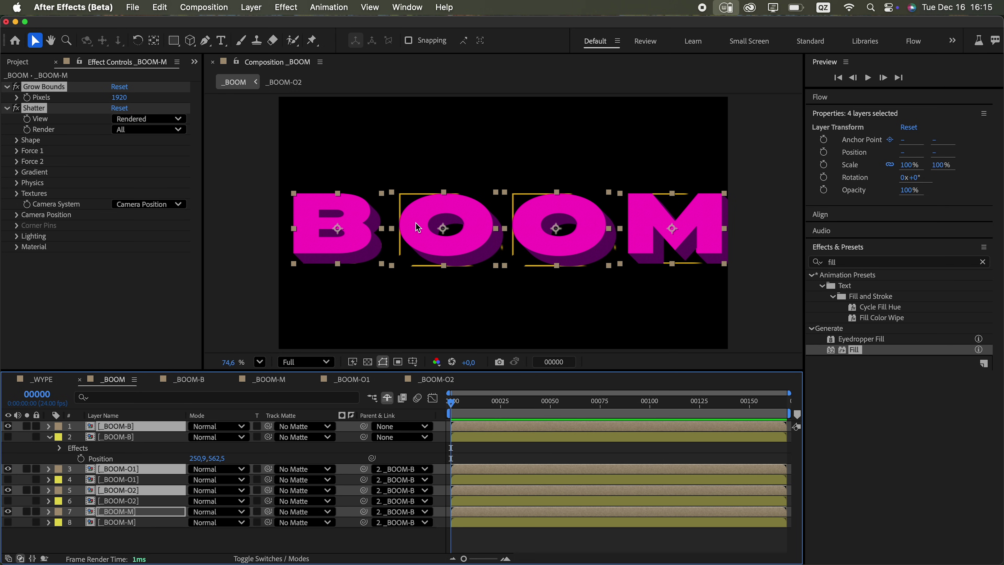
Step: Undo the effects pasted onto the _BOOM-O1, _BOOM-O2 and _BOOM-M layers
key("super+z")
key("super+z")
key("super+z")
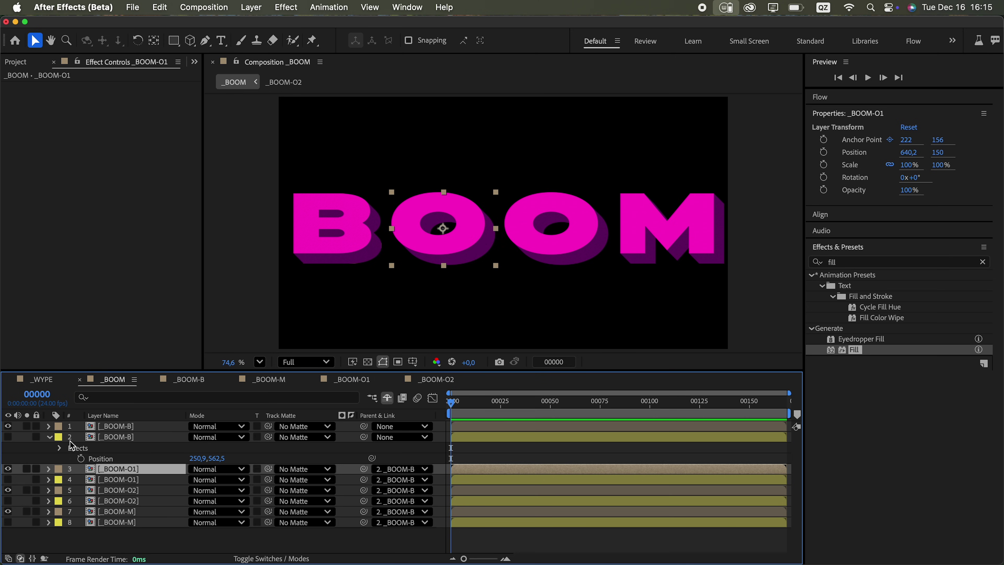
Step: Maximize the timeline and reveal the Grow Bounds and Shatter properties of the top _BOOM-B, expanding Force 1 and Camera Position
left_click(48, 426)
left_click(60, 437)
left_click(60, 469)
left_click(70, 448)
left_click(72, 479)
left_click(80, 469)
left_click_drag(796, 458, 810, 442)
key("grave")
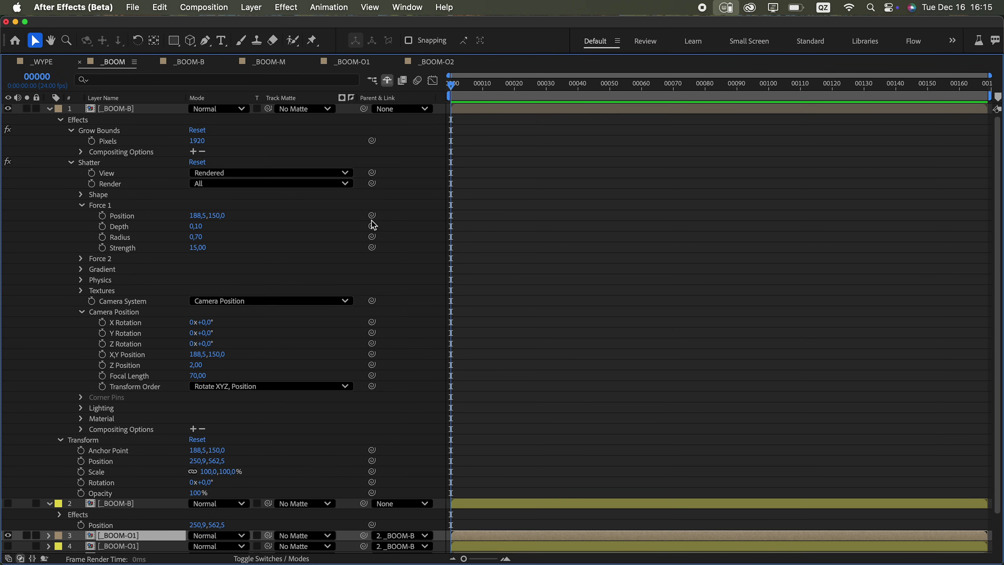
Step: Link Shatter's Force 1 Position and Camera X,Y Position to the Anchor Point on the top _BOOM-B, and restore the panel layout
left_click_drag(183, 402, 131, 449)
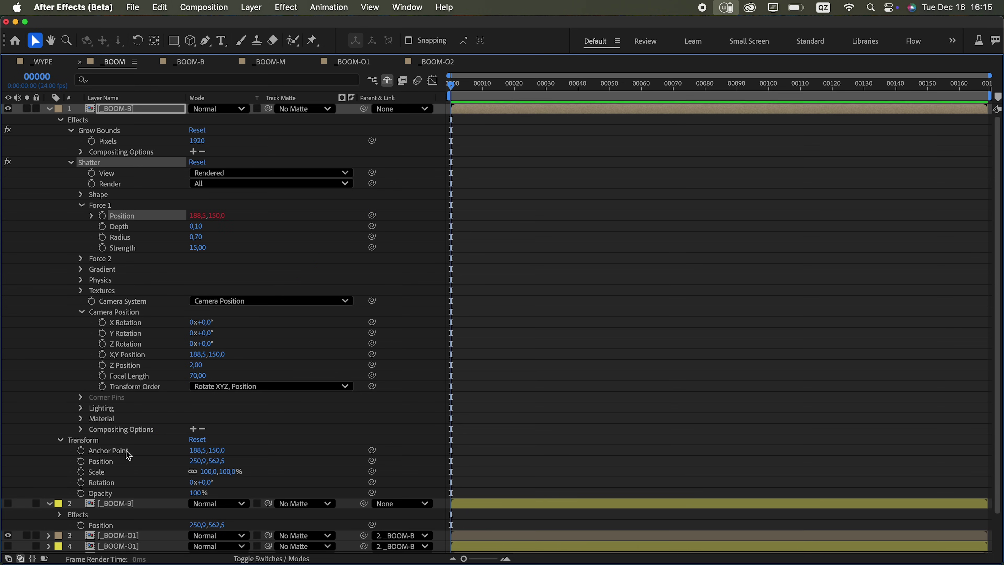
left_click_drag(375, 359, 142, 451)
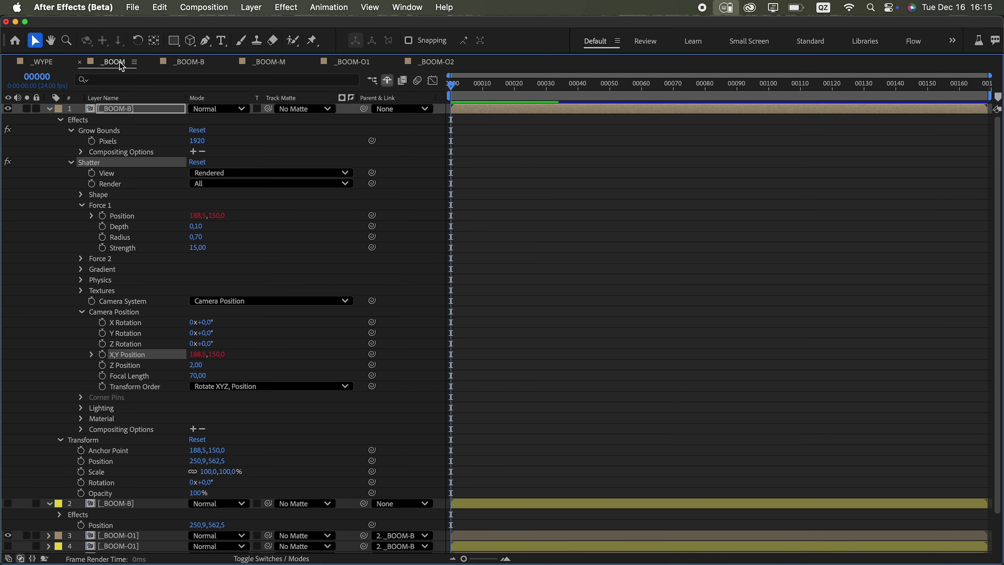
double_click(120, 64)
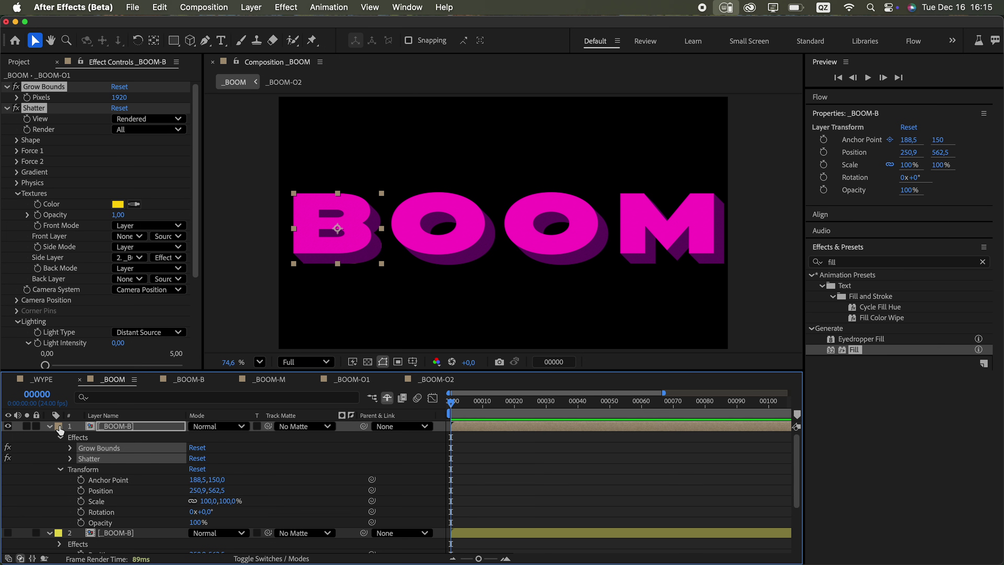
Step: Paste the linked Grow Bounds and Shatter effects onto the original _BOOM-O1, _BOOM-O2 and _BOOM-M layers and check frame 1
left_click(49, 426)
left_click(135, 469)
key("super+v")
left_click(135, 491)
key("super+v")
left_click(134, 511)
key("super+v")
left_click_drag(452, 403, 458, 410)
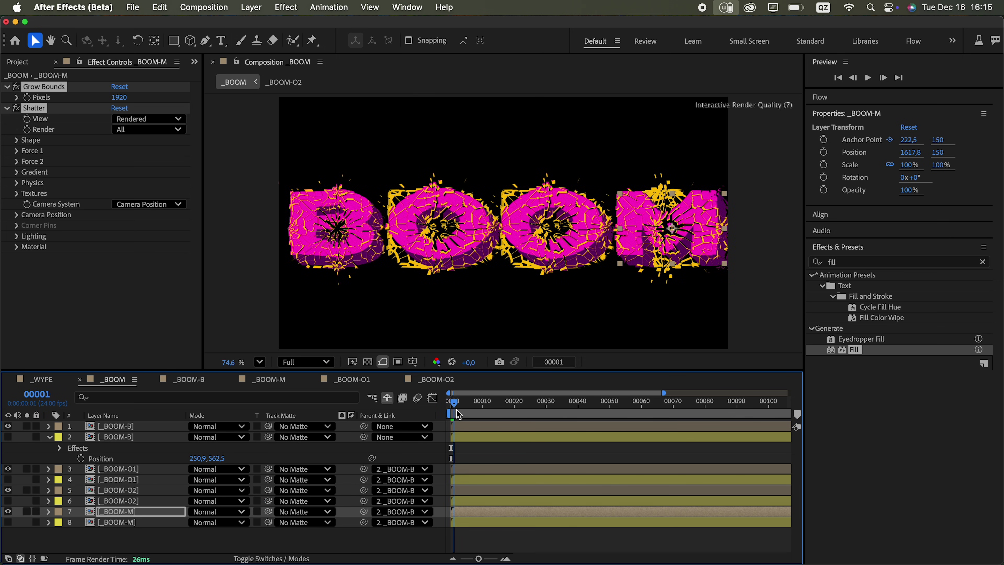
Step: Set Shatter's Side Layer on _BOOM-O1, _BOOM-O2 and _BOOM-M to each letter's own yellow-filled duplicate
left_click(133, 470)
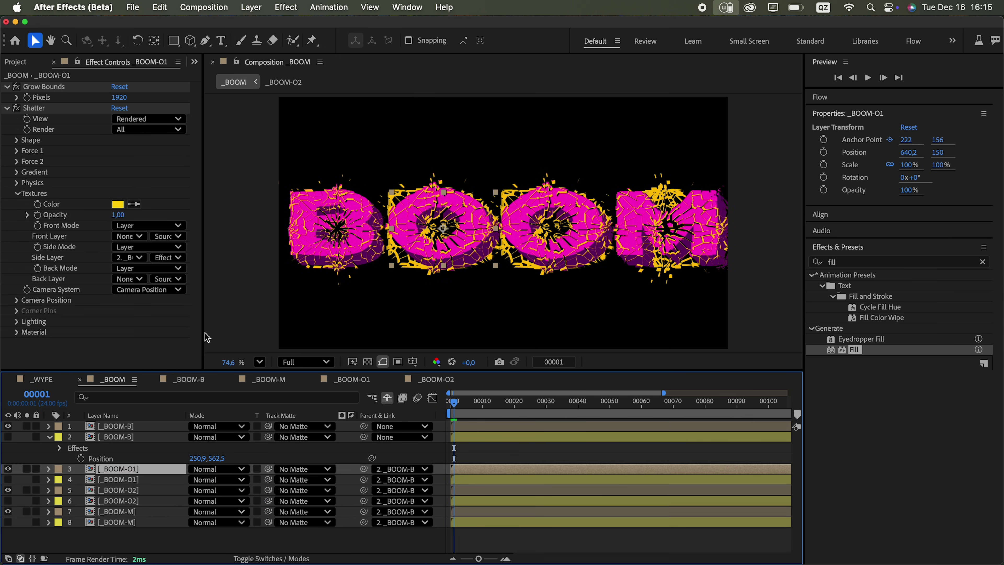
left_click(141, 257)
left_click(156, 334)
left_click(128, 492)
left_click(138, 258)
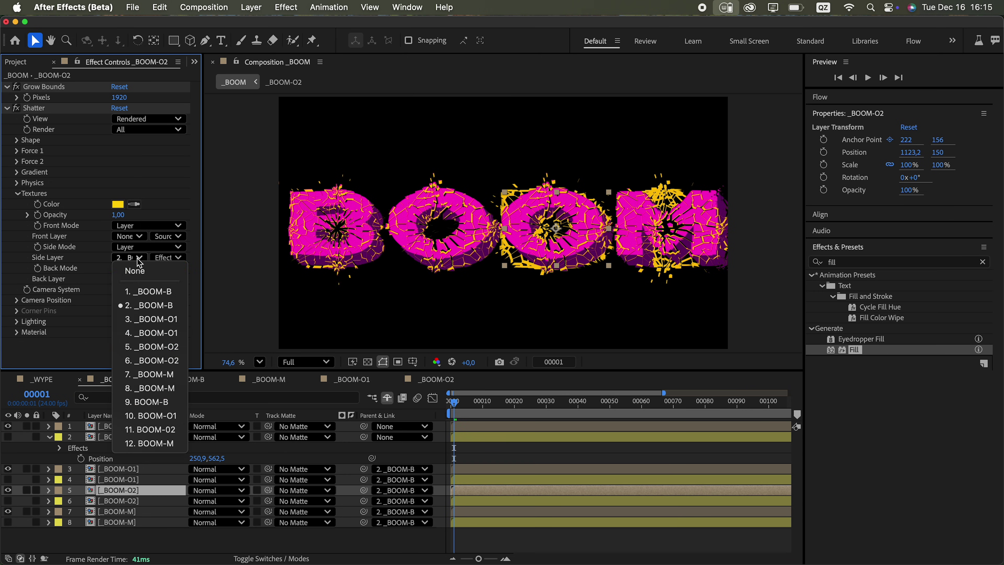
left_click(152, 346)
left_click(119, 511)
left_click(140, 257)
left_click(161, 388)
left_click_drag(507, 416, 557, 418)
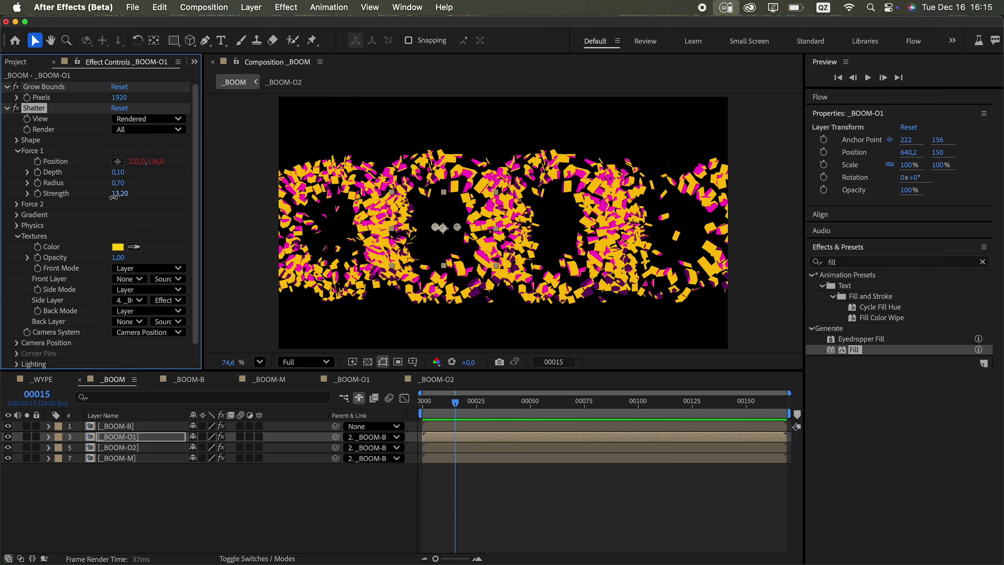
Step: Vary the Shatter settings per letter, with Force 1 Strength 10,30 on _BOOM-O1 and Repetitions 20,70 on _BOOM-B
left_click_drag(122, 256, 129, 255)
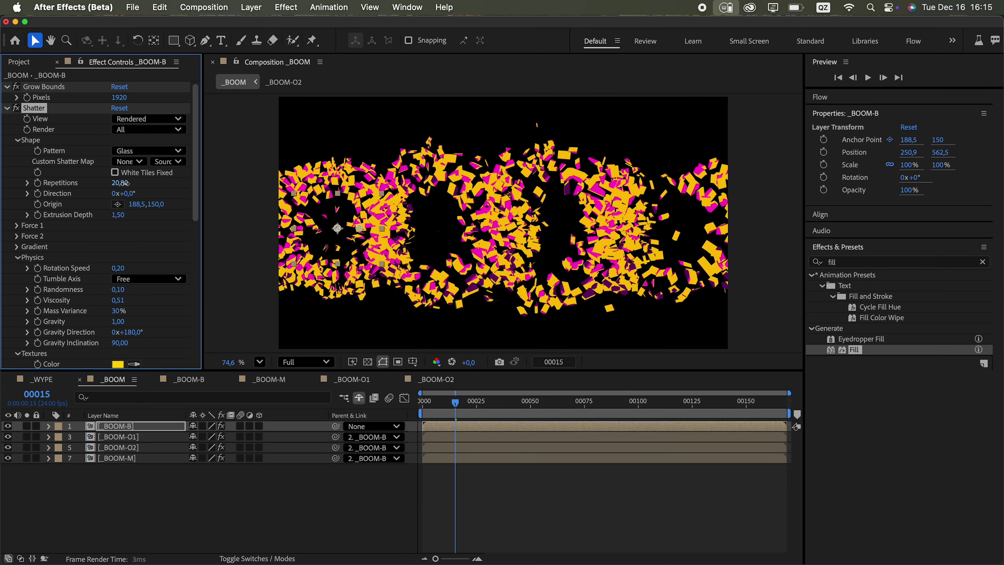
left_click_drag(121, 184, 130, 183)
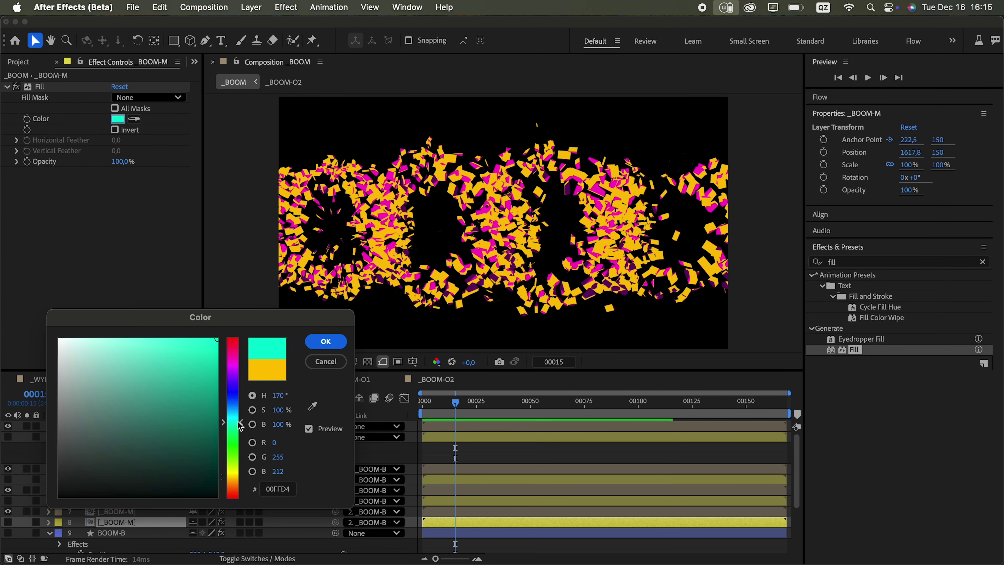
Step: Recolour the Fill effects of the hidden side layers: teal for _BOOM-M, blue for _BOOM-O1 and orange for _BOOM-O2
left_click_drag(243, 423, 243, 488)
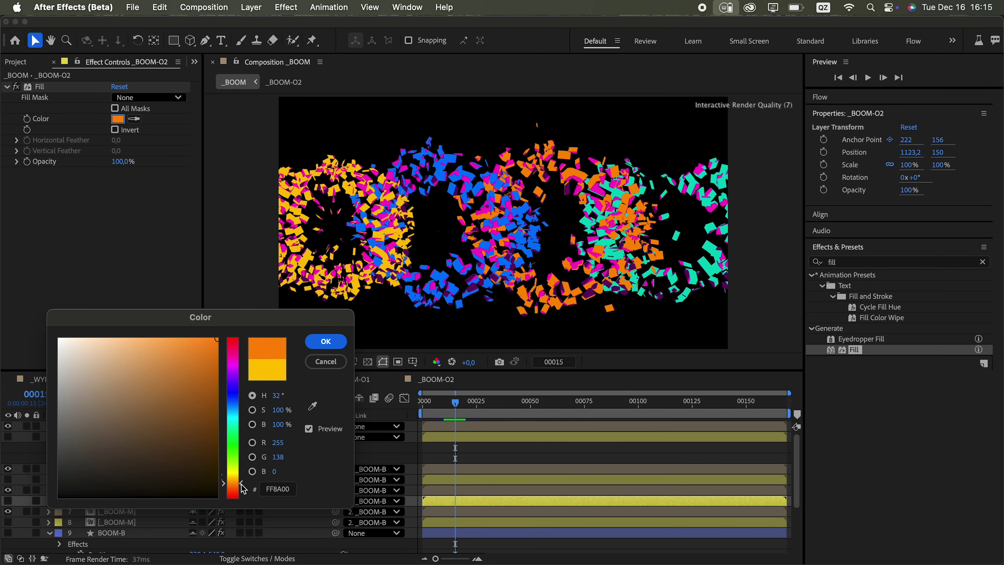
left_click(325, 341)
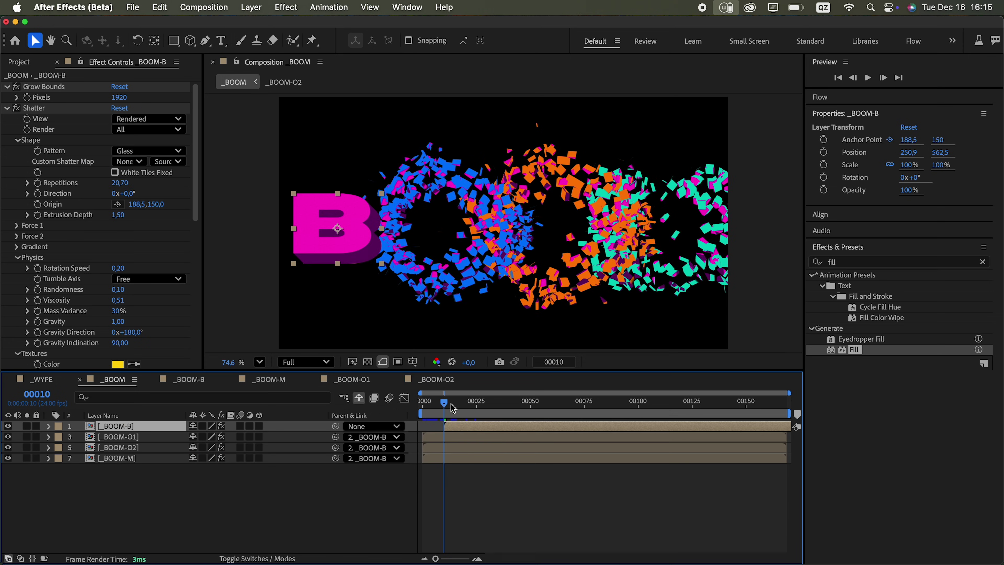
Step: Stagger the explosions by moving _BOOM-O2 to start at frame 20 and _BOOM-M at frame 30
left_click_drag(451, 404, 466, 408)
left_click_drag(437, 448, 481, 458)
left_click_drag(467, 407, 487, 408)
left_click_drag(438, 459, 481, 462)
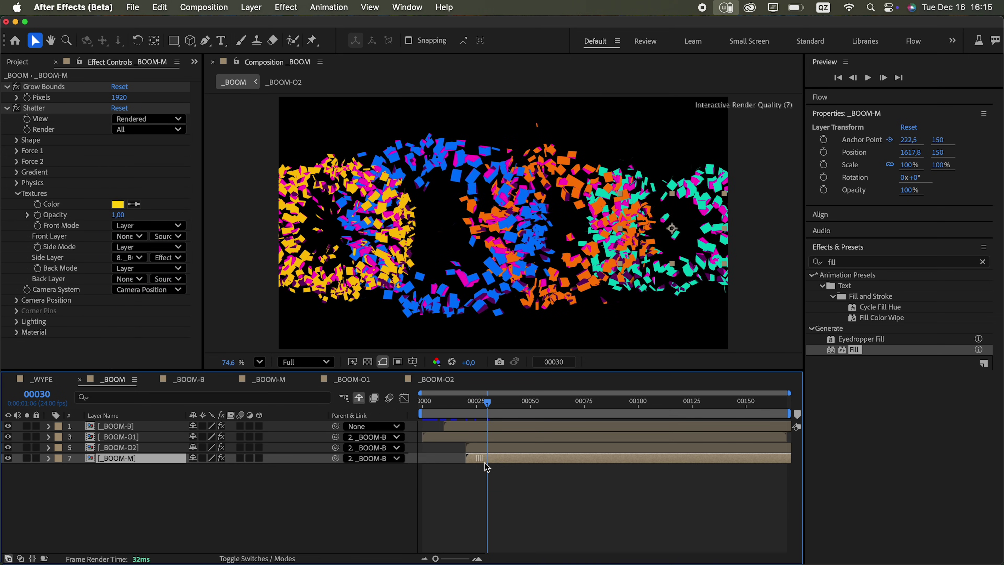
Step: Enable time remapping on the four visible letter layers and extend the delayed layers' starts back to frame 0
key("super+a")
right_click(511, 458)
mouse_move(537, 227)
left_click(762, 227)
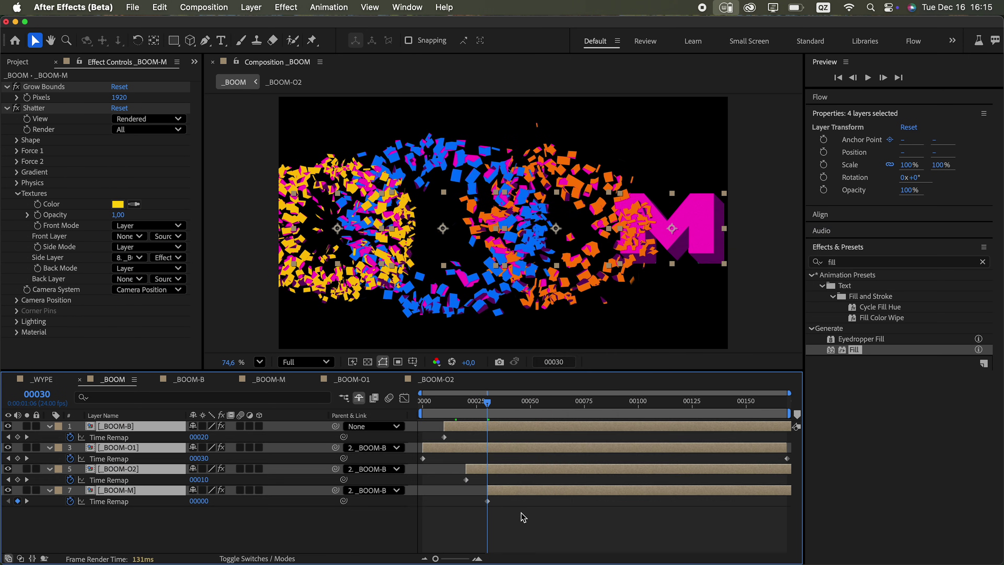
left_click(524, 516)
left_click(441, 426)
left_click(435, 468)
left_click(476, 491)
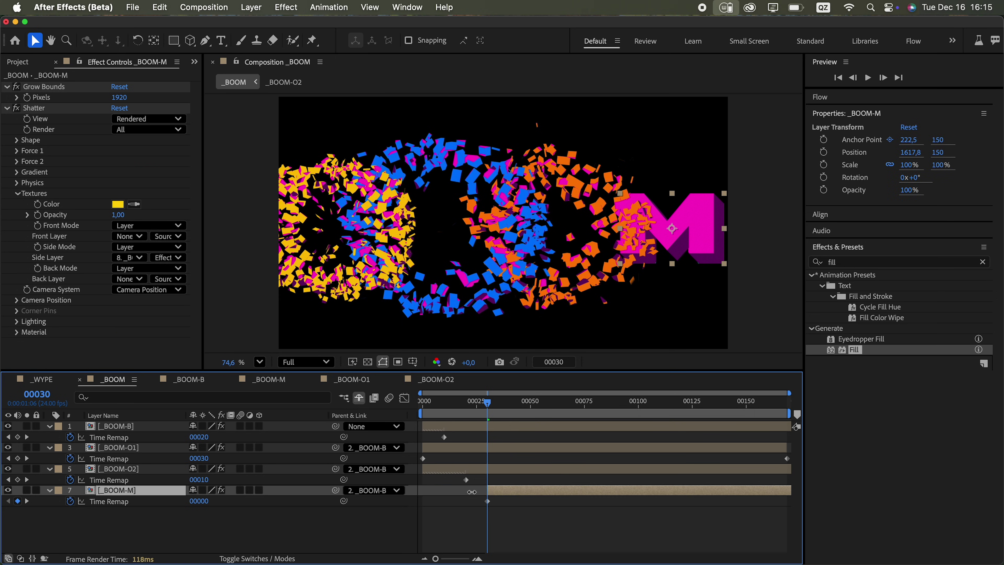
left_click_drag(488, 403, 420, 424)
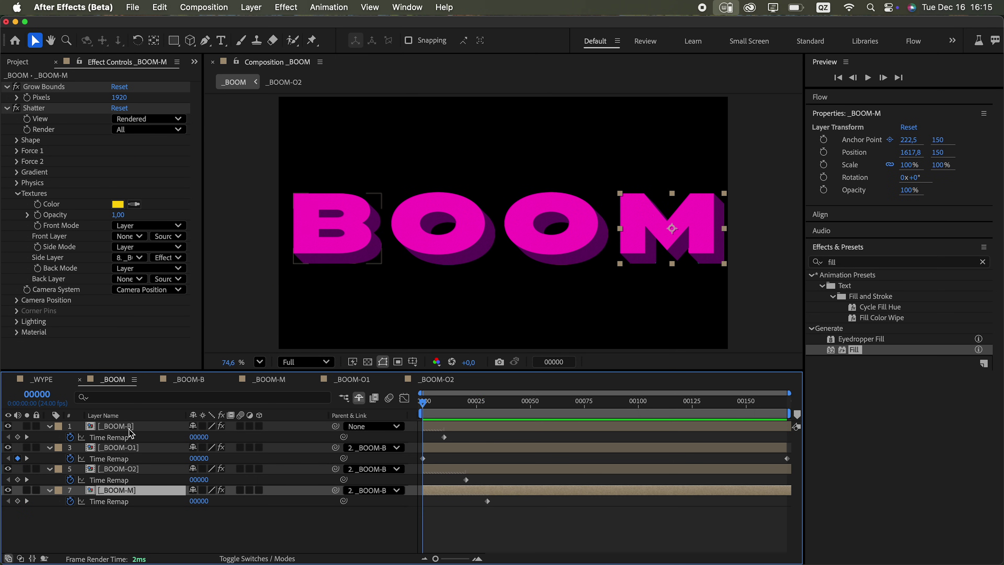
Step: Duplicate the four visible letter layers and preview the staggered explosion
key("super+a")
key("super+d")
key("space")
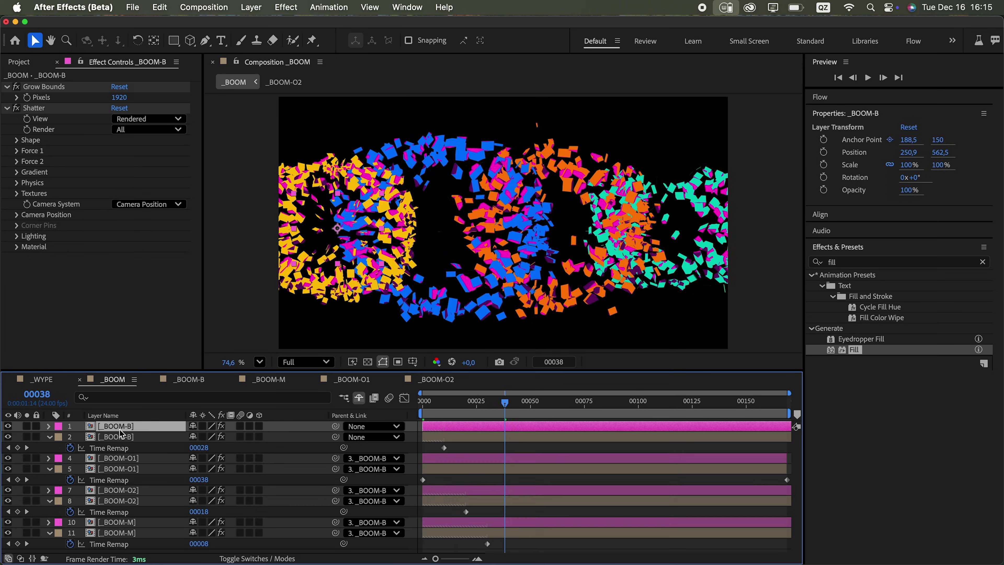
Step: Set Shatter's Extrusion Depth to 0 and Randomness to 0,55 on the duplicated letter layers, and preview the explosion
left_click(36, 138)
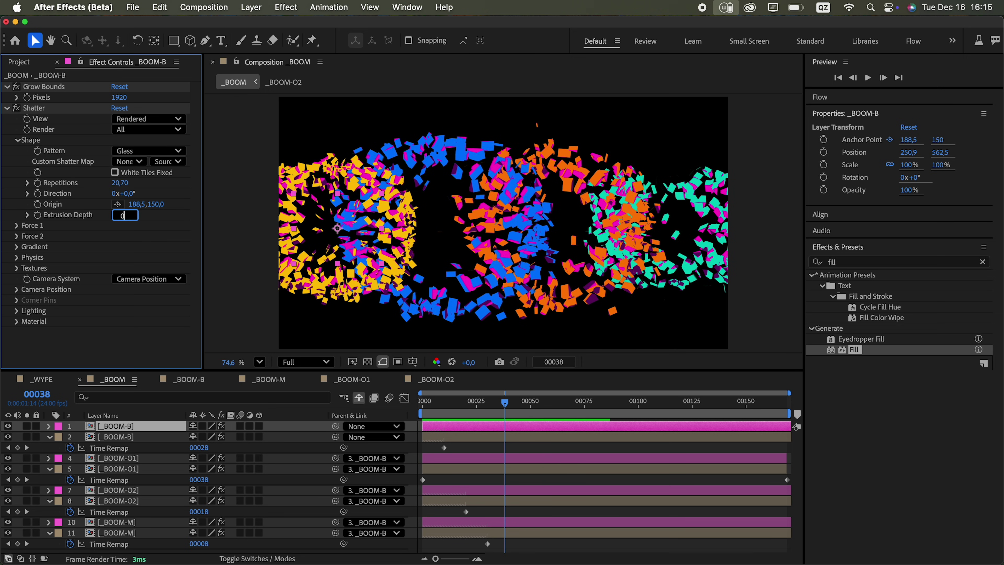
left_click(17, 257)
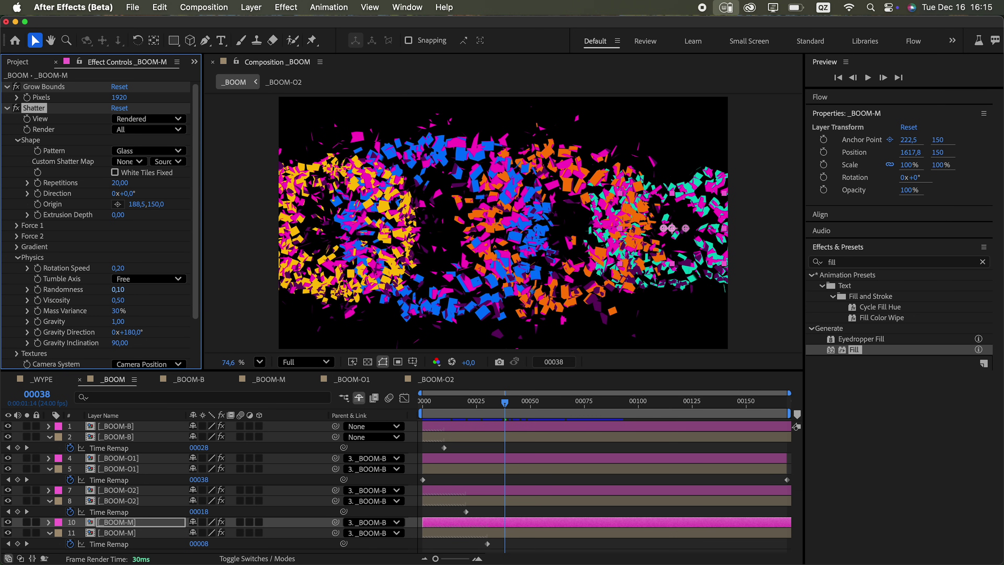
key("space")
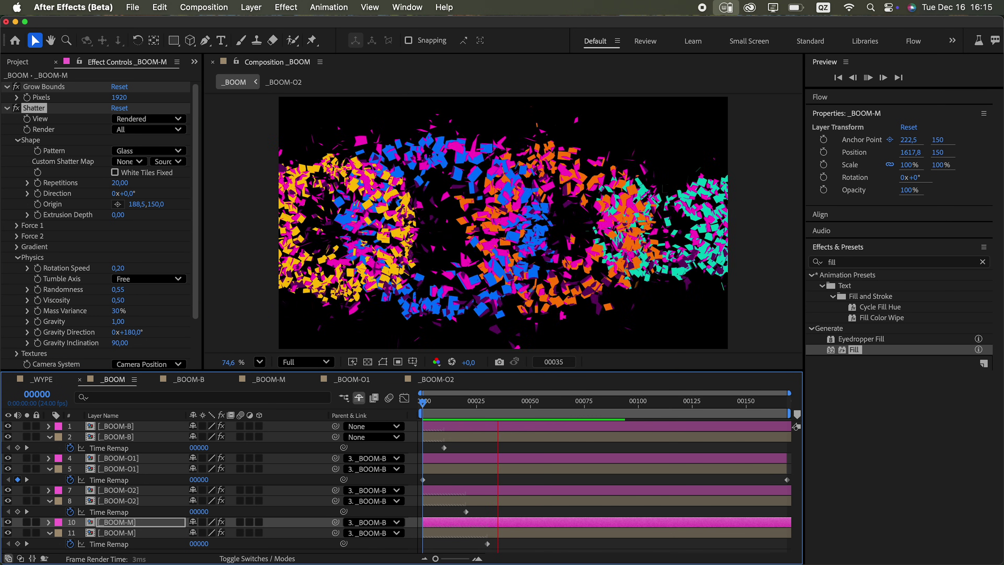
key("space")
key("Home")
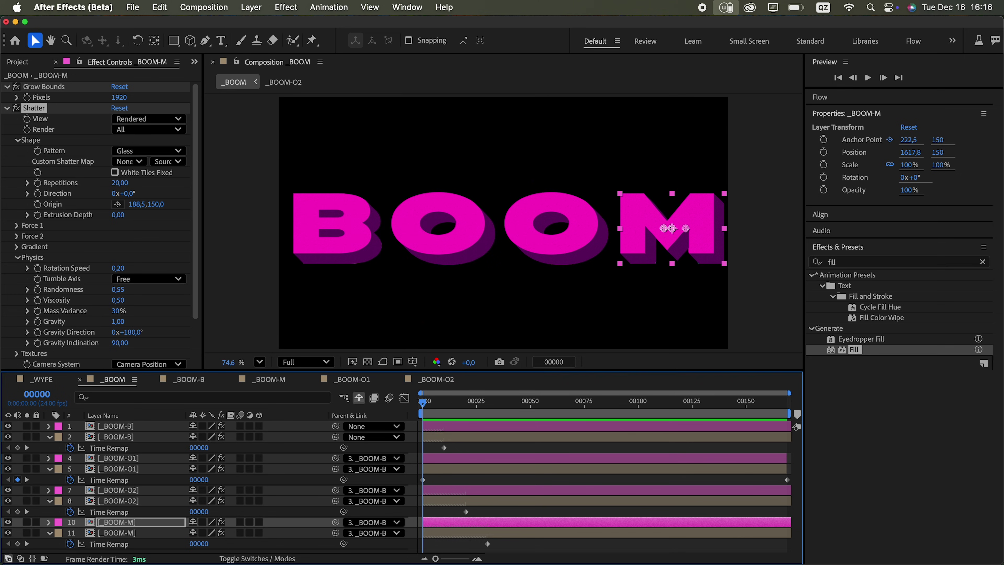
Step: Try Deep Glow 2 on the top _BOOM-B layer with adjusted glow settings, and remove it
left_click(894, 261)
type("glow")
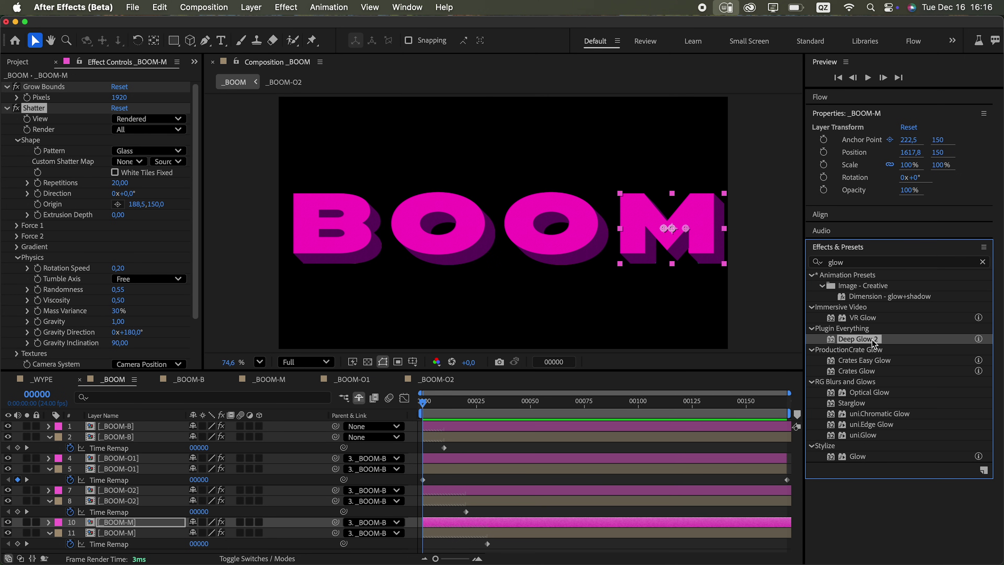
left_click_drag(872, 340, 587, 424)
left_click_drag(587, 424, 585, 426)
left_click_drag(120, 214, 98, 221)
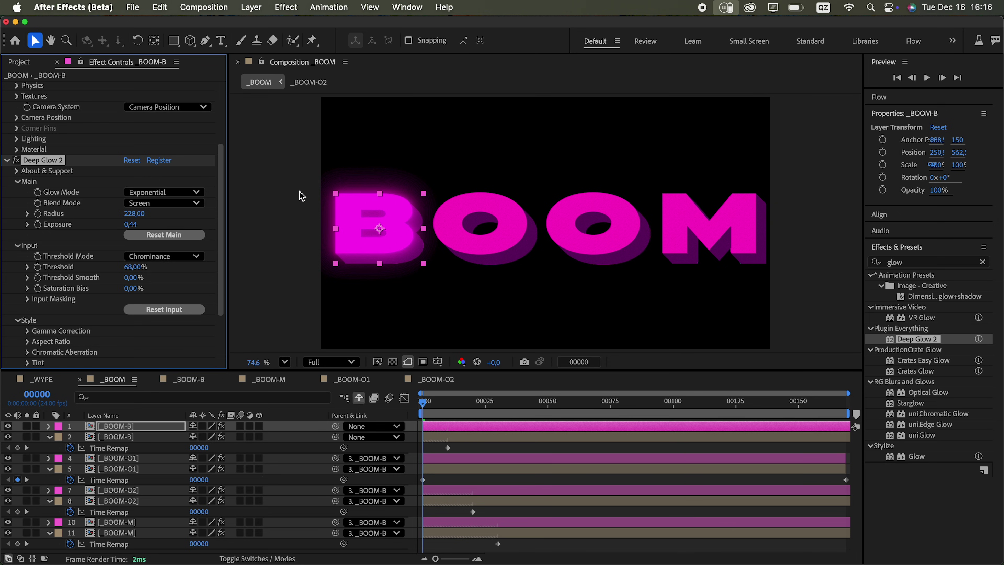
key("Delete")
Step: Try Optical Glow on the top _BOOM-B layer with different amounts, and remove it
left_click_drag(928, 392, 516, 433)
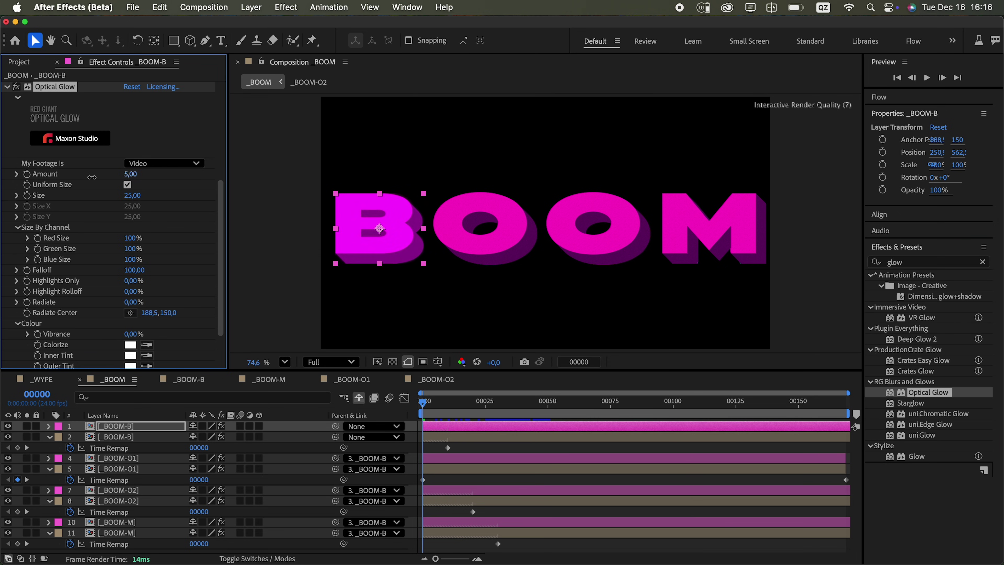
left_click(6, 87)
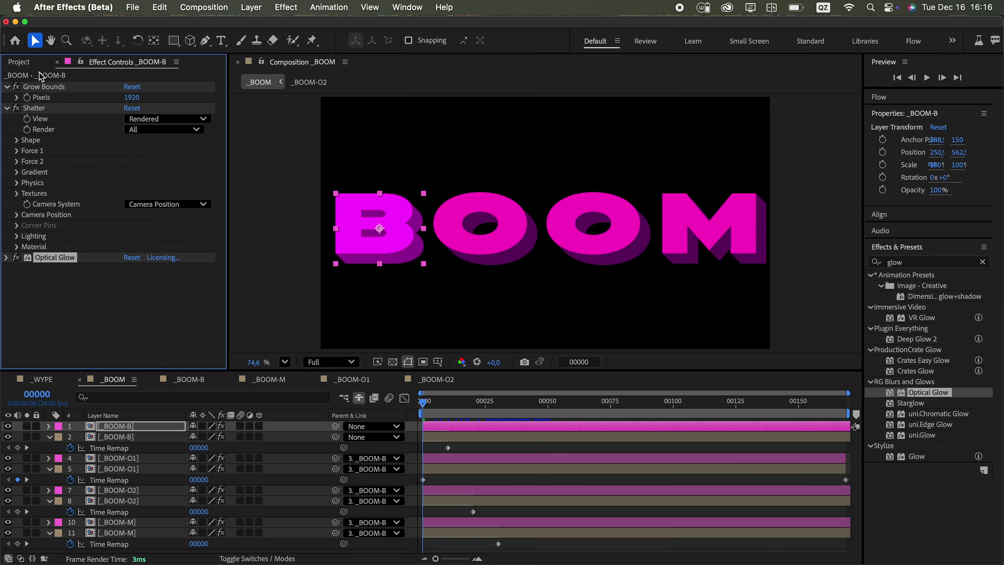
left_click_drag(131, 344, 187, 336)
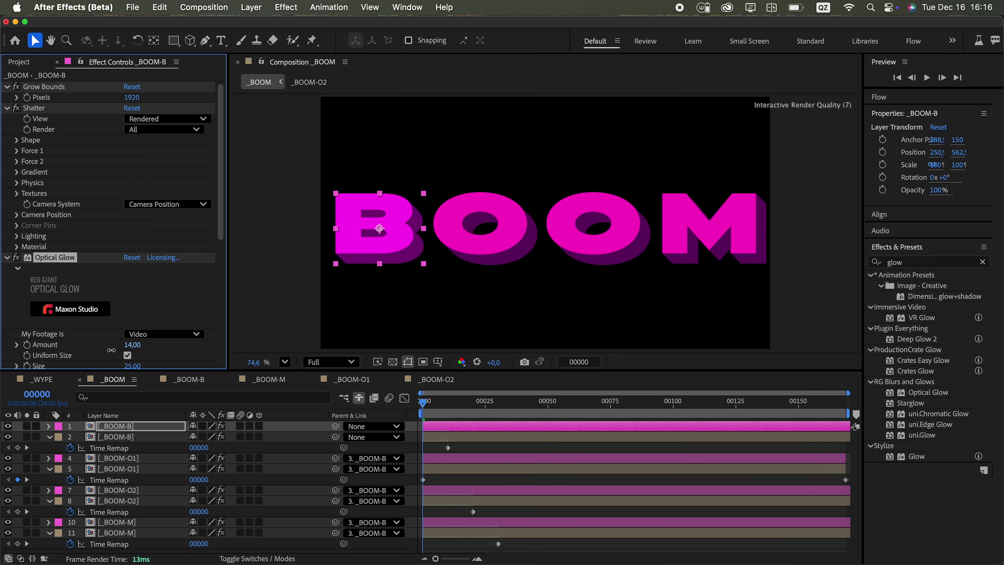
key("Delete")
Step: Apply Crates Easy Glow to the top _BOOM-B layer and reduce its Intensity
left_click(895, 261)
type("easy")
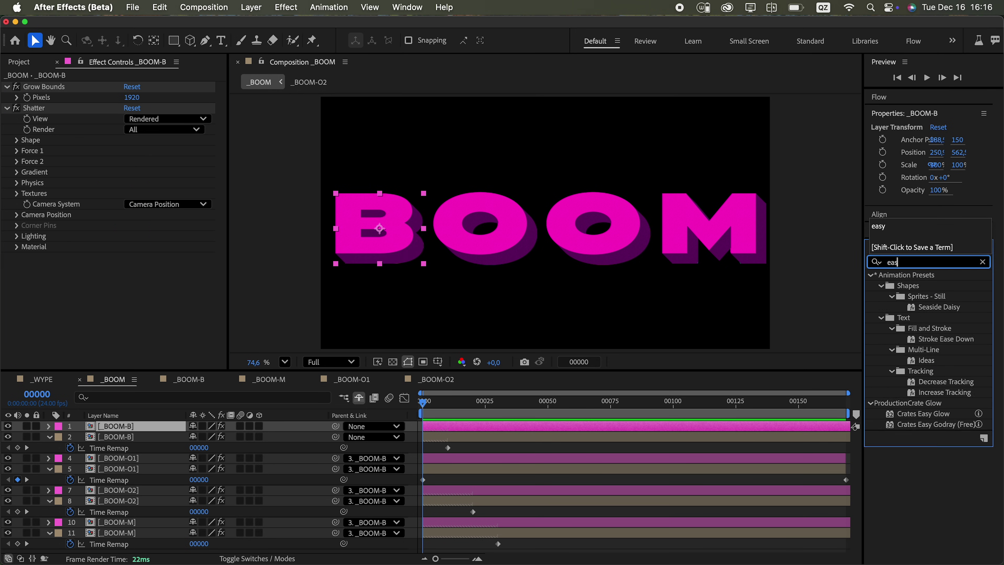
left_click_drag(923, 285, 576, 427)
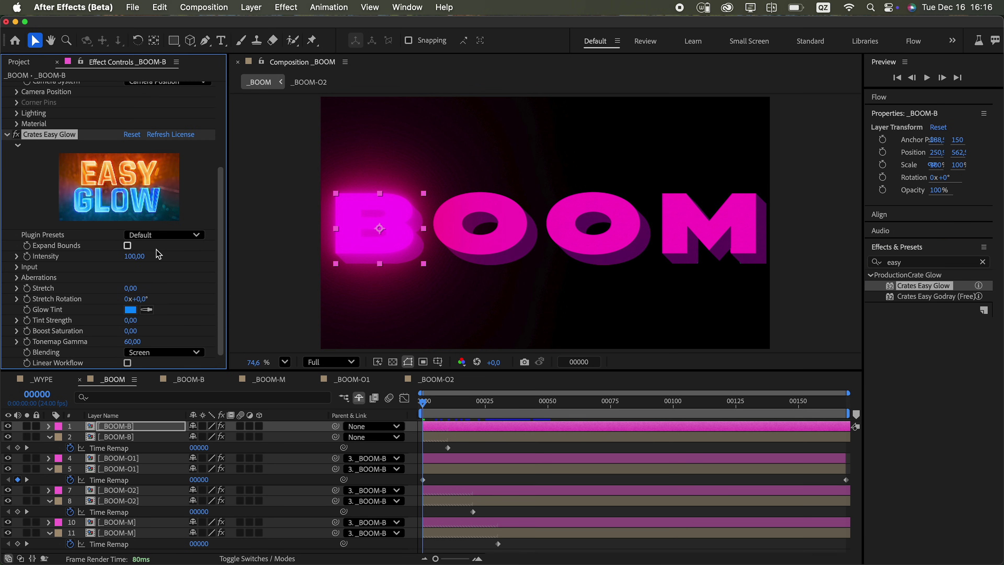
left_click_drag(134, 256, 113, 259)
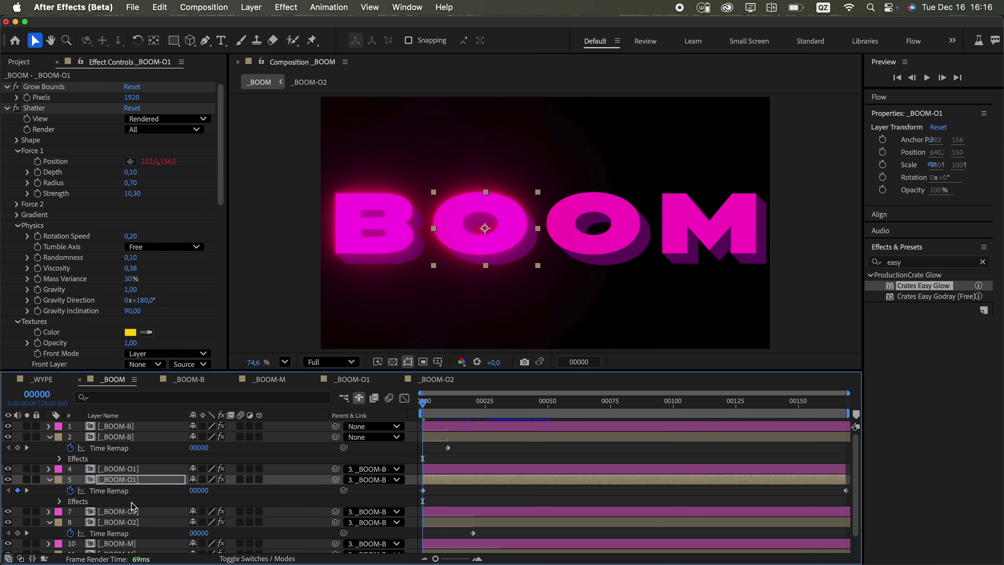
Step: Paste the Crates Easy Glow effect onto the remaining visible _BOOM-O2 and _BOOM-M layers
left_click(132, 511)
key("super+v")
left_click(129, 522)
key("super+v")
scroll(128, 532, "down", 5)
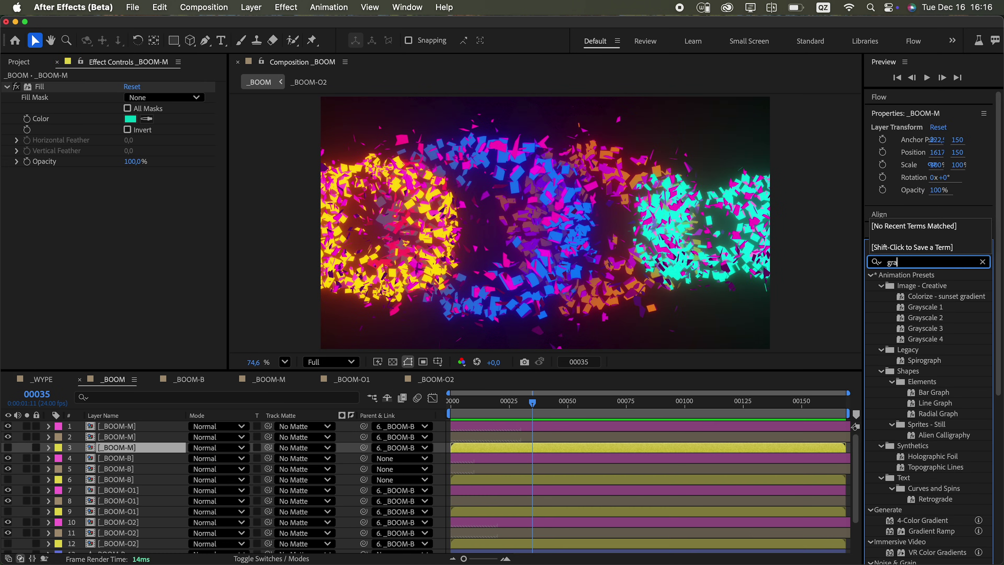
Step: Find the Gradient Ramp effect and apply it to the hidden _BOOM-O1 fill layer
type("dient")
scroll(237, 486, "down", 2)
left_click_drag(932, 257, 169, 473)
Step: Link the Gradient Ramp's Start of Ramp to the _BOOM-O1 Anchor Point and set its shape to Radial Ramp
left_click(48, 473)
left_click(60, 483)
left_click(71, 505)
scroll(198, 486, "down", 5)
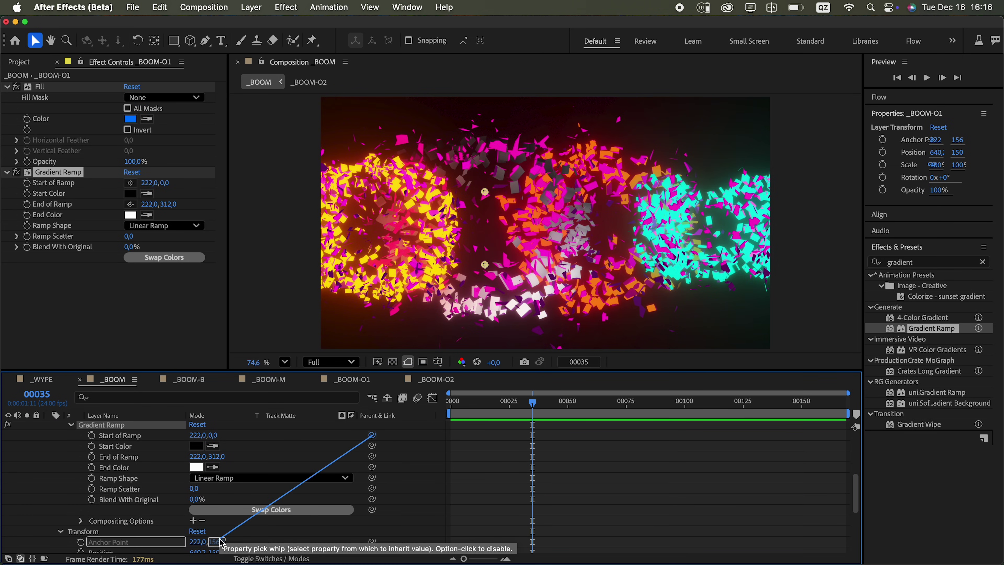
left_click_drag(222, 543, 219, 542)
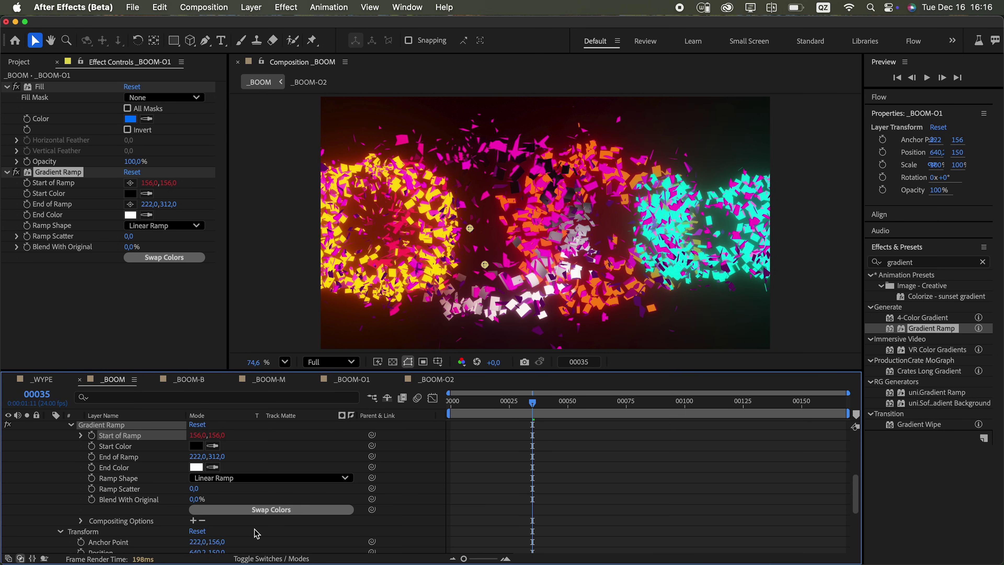
left_click(193, 229)
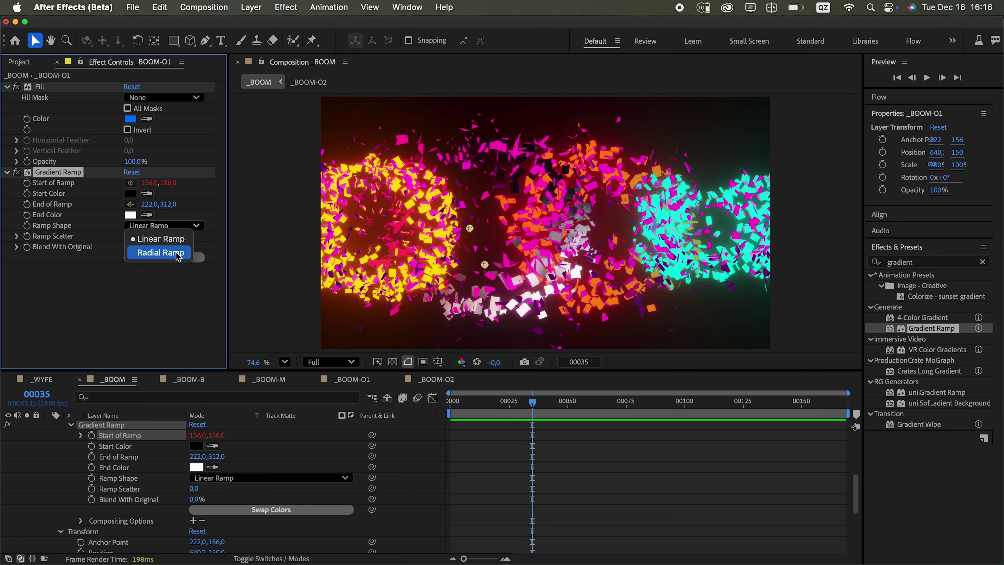
Step: Apply CC Toner to the hidden _BOOM-O1 fill layer and recolour its tritone gradient, starting with the Highlights
key("super+f")
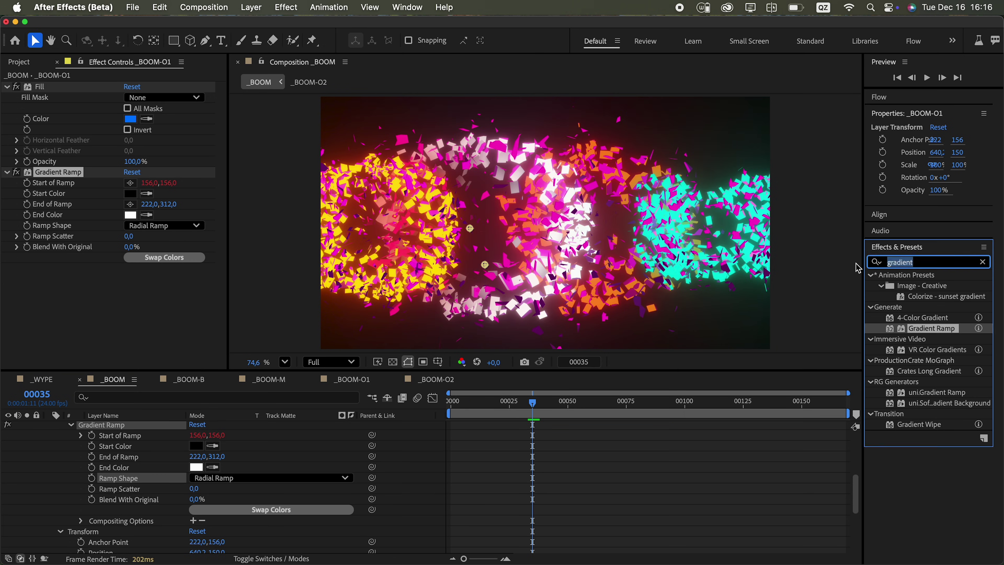
type("cc toner")
left_click_drag(843, 334, 540, 459)
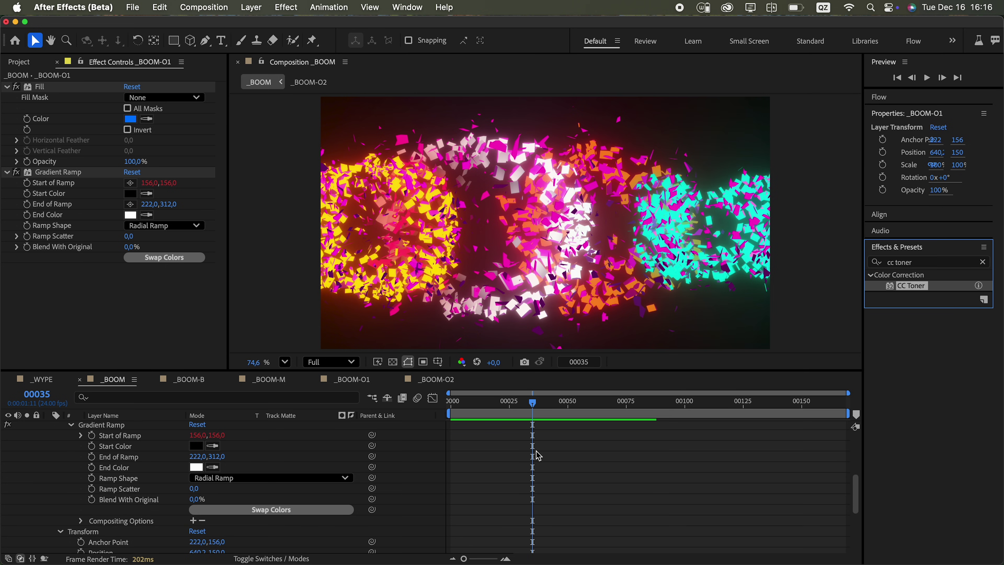
left_click(130, 289)
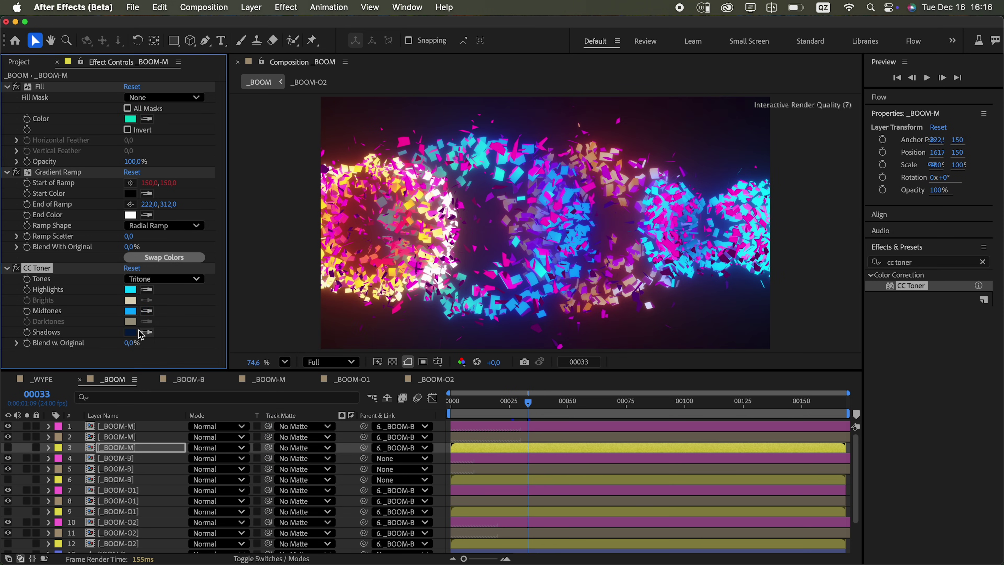
Step: Preview the _BOOM animation to check the recoloured glowing shards
key("space")
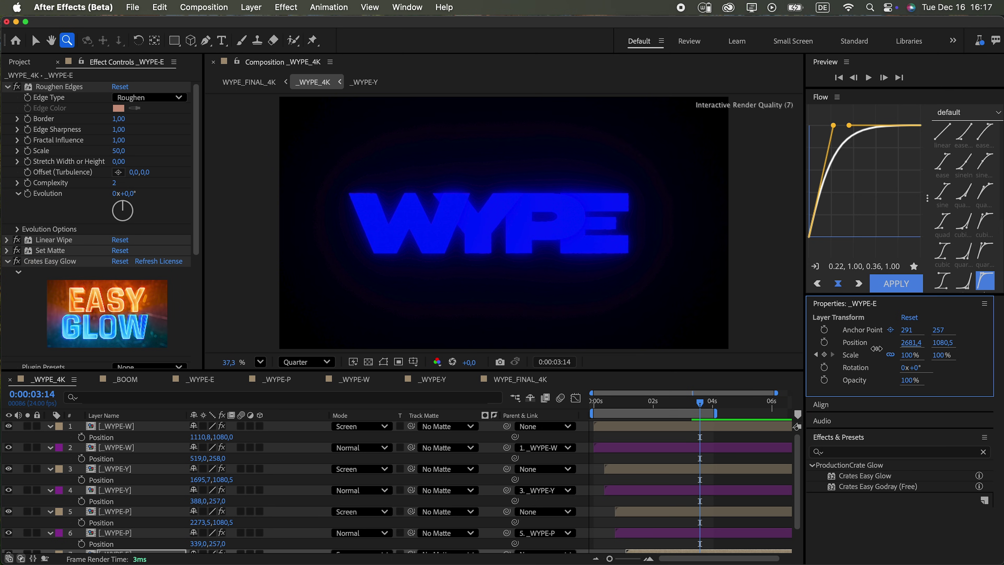
Step: Set the blending mode of the three selected purple-labelled W, Y and P letter layers in _WYPE_4K to Hue
right_click(180, 447)
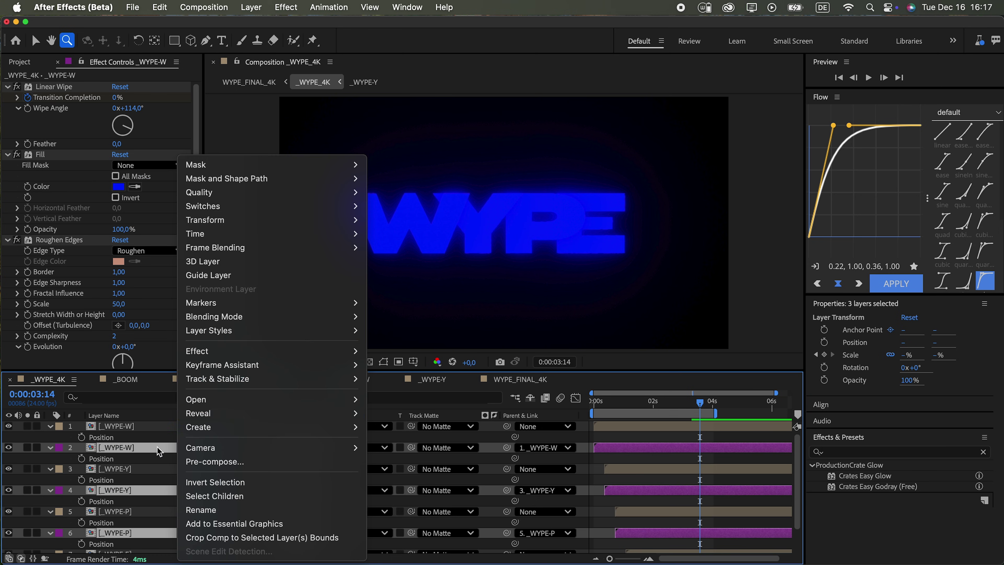
mouse_move(237, 316)
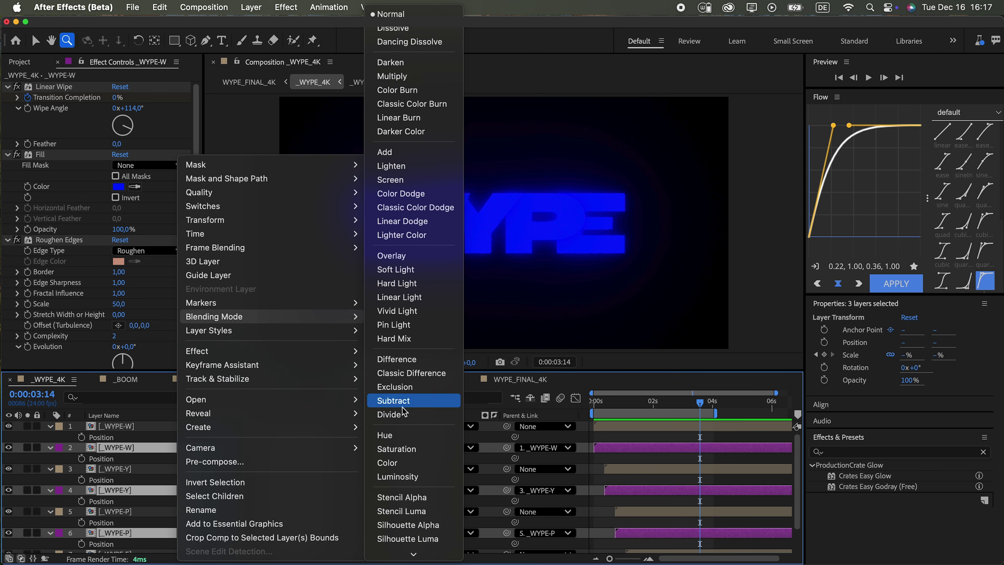
left_click(401, 435)
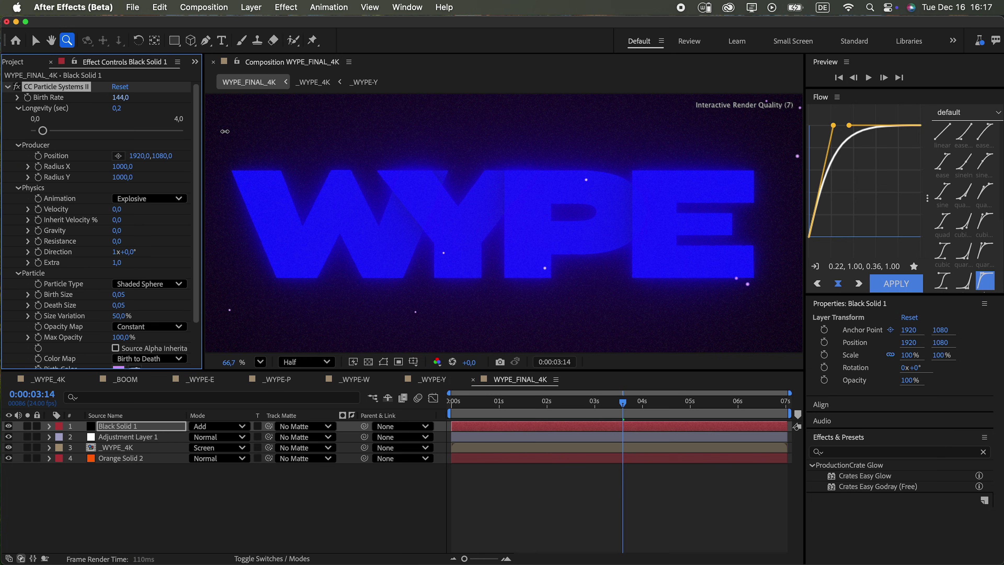
Step: Preview WYPE_FINAL_4K and set the Posterize Time frame rate on Adjustment Layer 1 to 12
key("space")
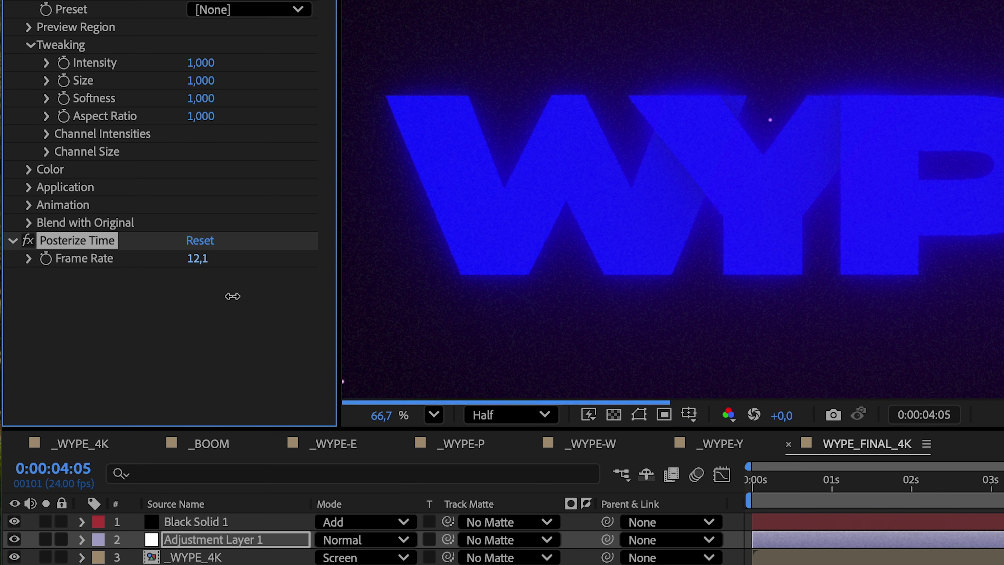
left_click_drag(232, 296, 231, 296)
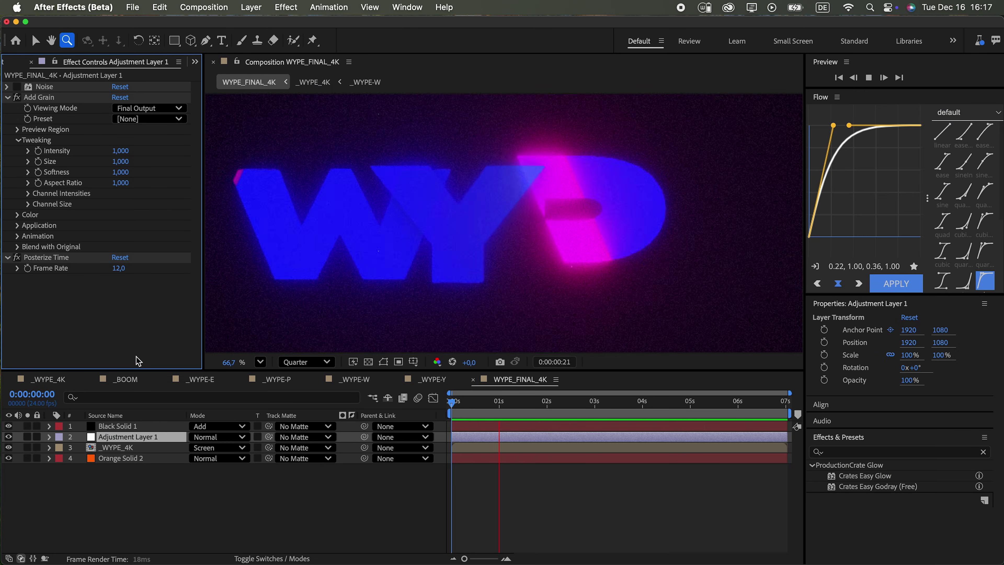